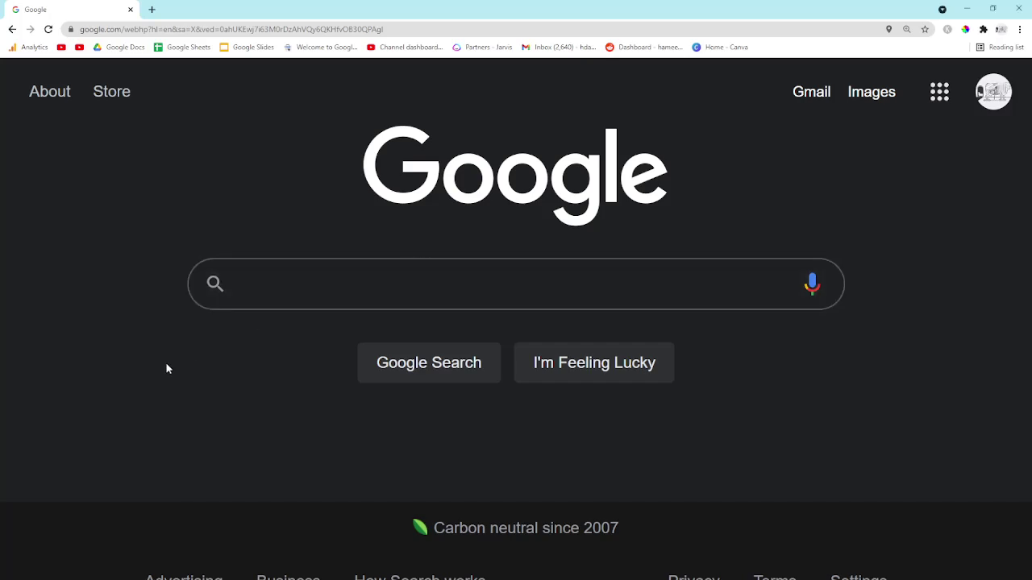
Step: Search Google for site:redbubble.com inurl:shop -people
left_click(252, 268)
type("site:redbubble.com")
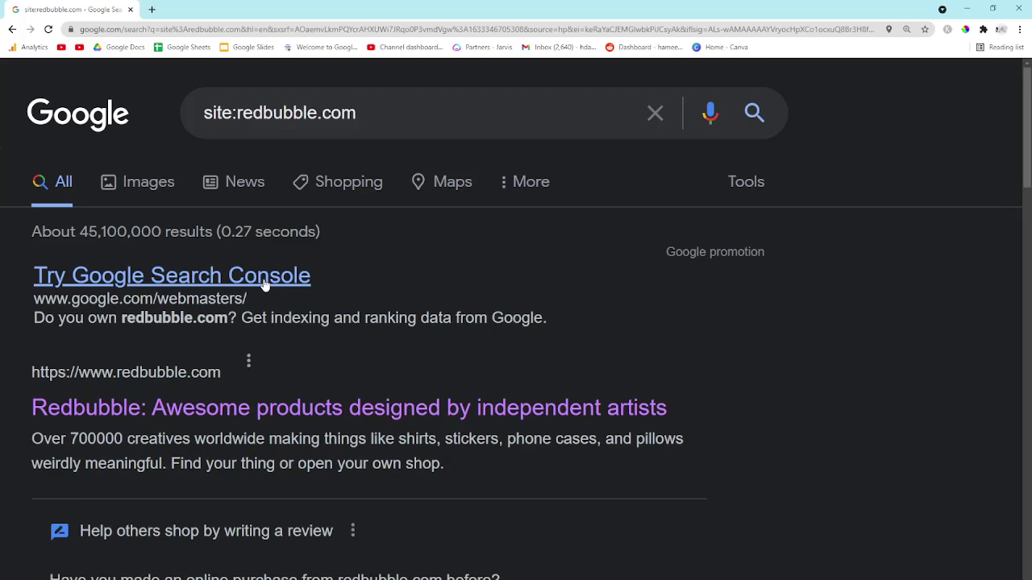
left_click(439, 122)
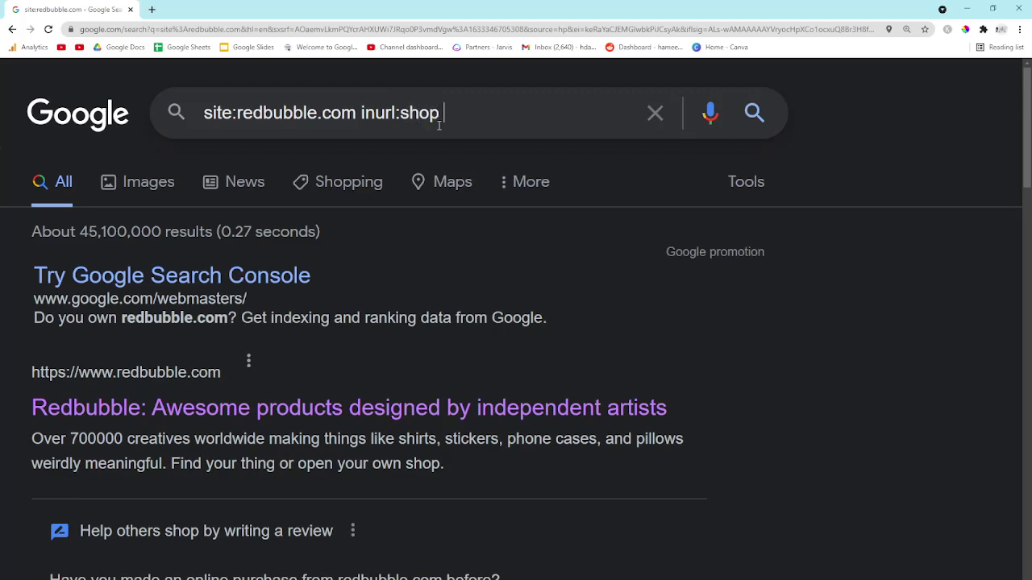
type("inurl:shop -people")
key("Return")
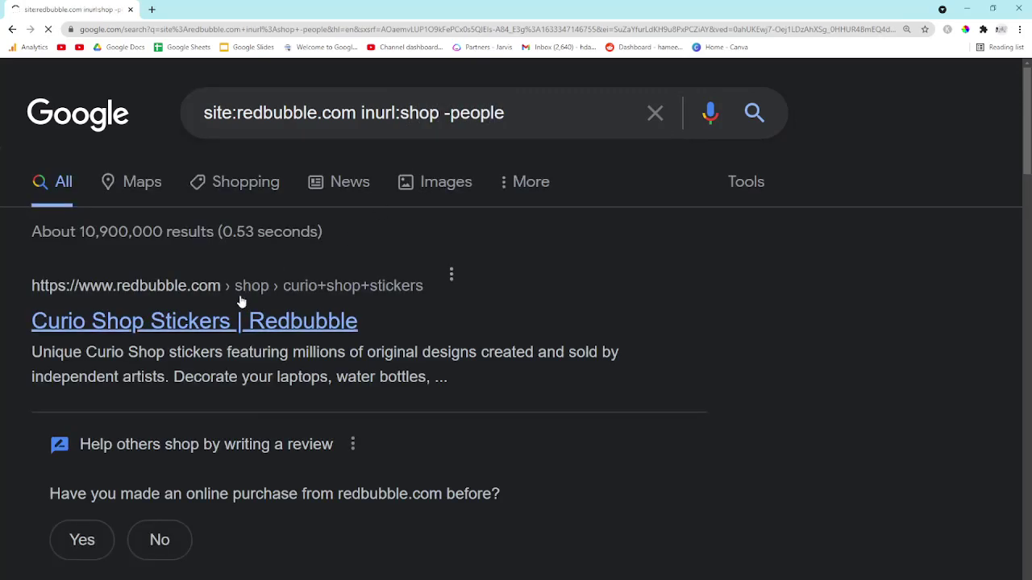
Step: Open the Magic Shop Stickers result in a new tab and view it
scroll(249, 298, "down", 4)
middle_click(232, 348)
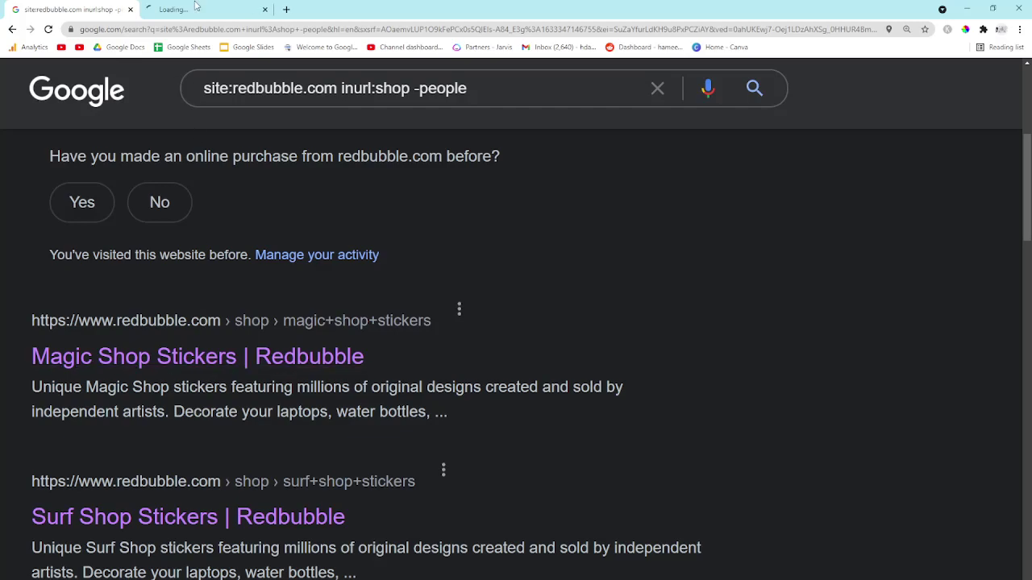
left_click(175, 7)
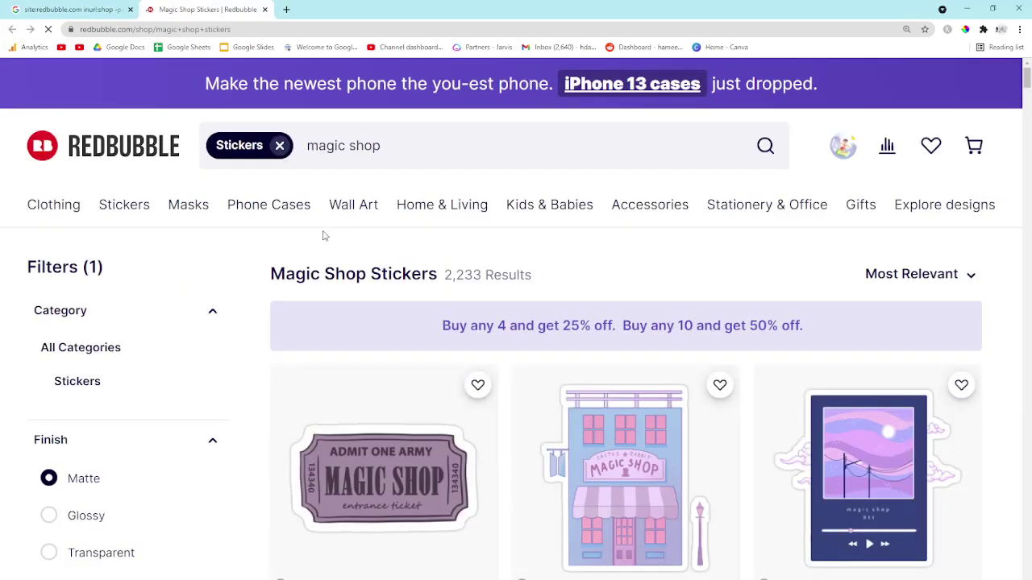
Step: Check the Magic Shop Stickers page's 2,233 result count, then return to the Google results
scroll(323, 236, "down", 1)
left_click_drag(243, 231, 433, 218)
left_click(566, 217)
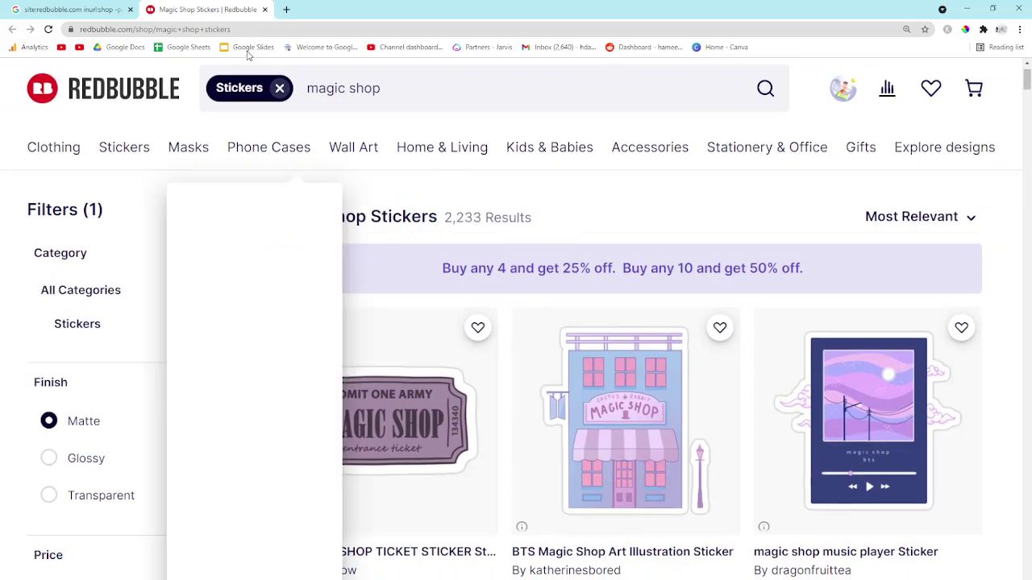
left_click(73, 9)
scroll(490, 310, "up", 4)
Step: Add intext:"10 results" to the Redbubble shop query and check the 69,300 result count
left_click(577, 105)
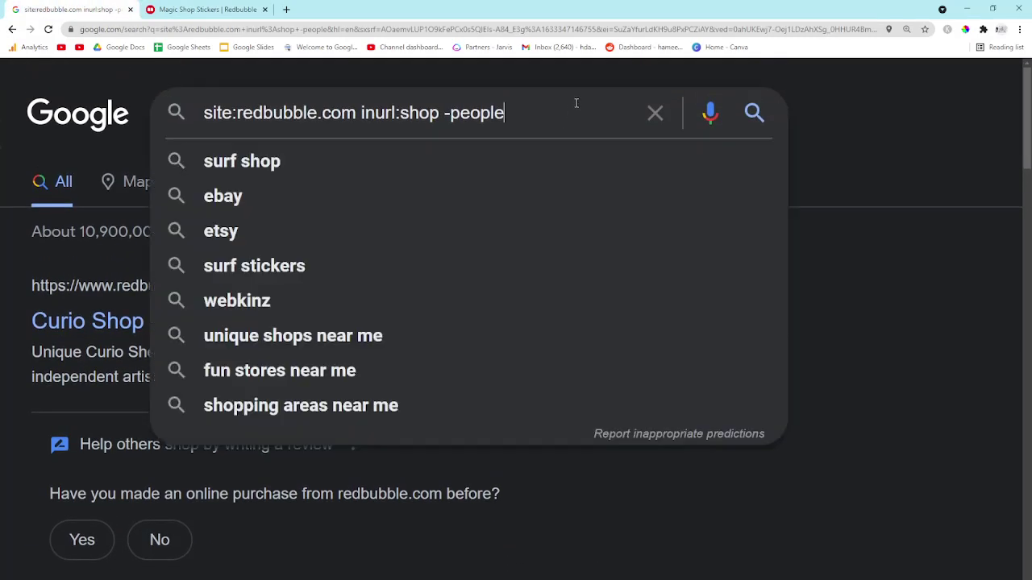
type("intext:")
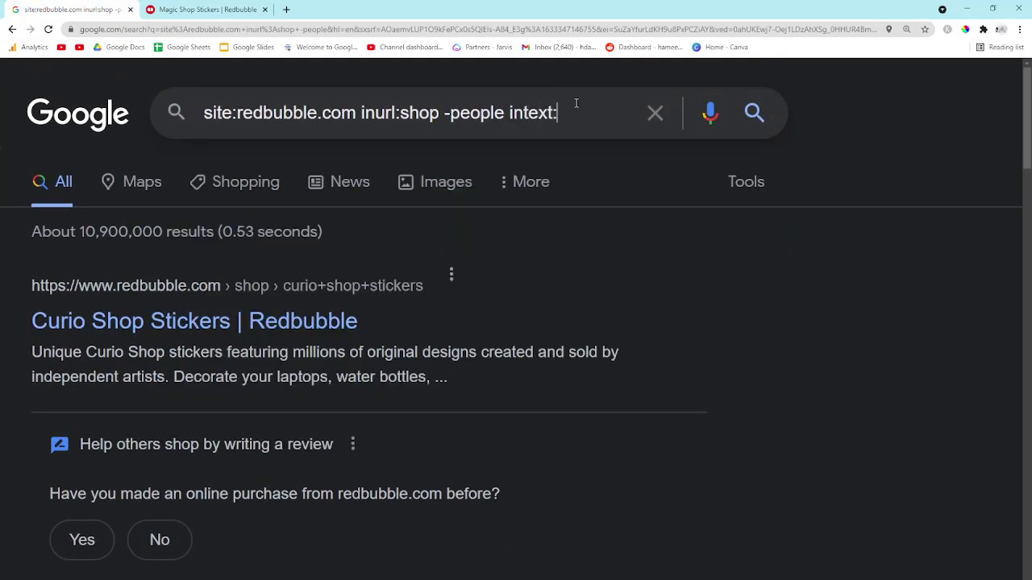
type("\"10 results\"")
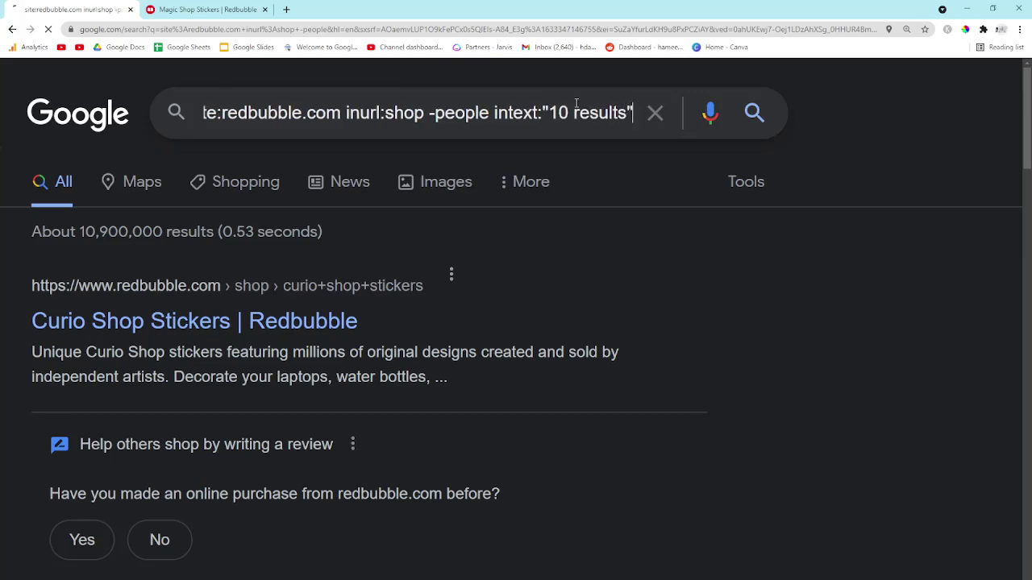
key("Return")
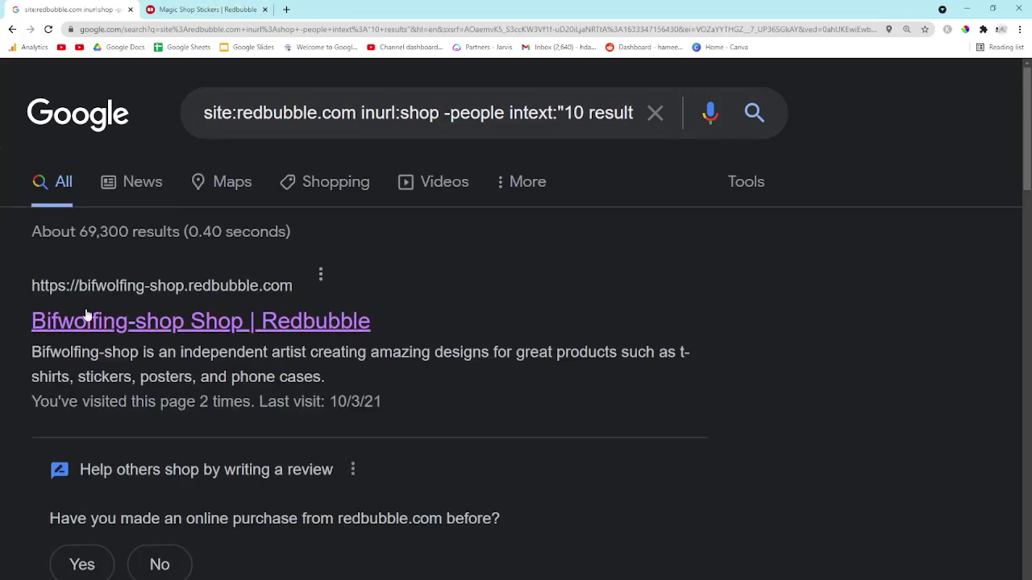
left_click_drag(77, 231, 128, 233)
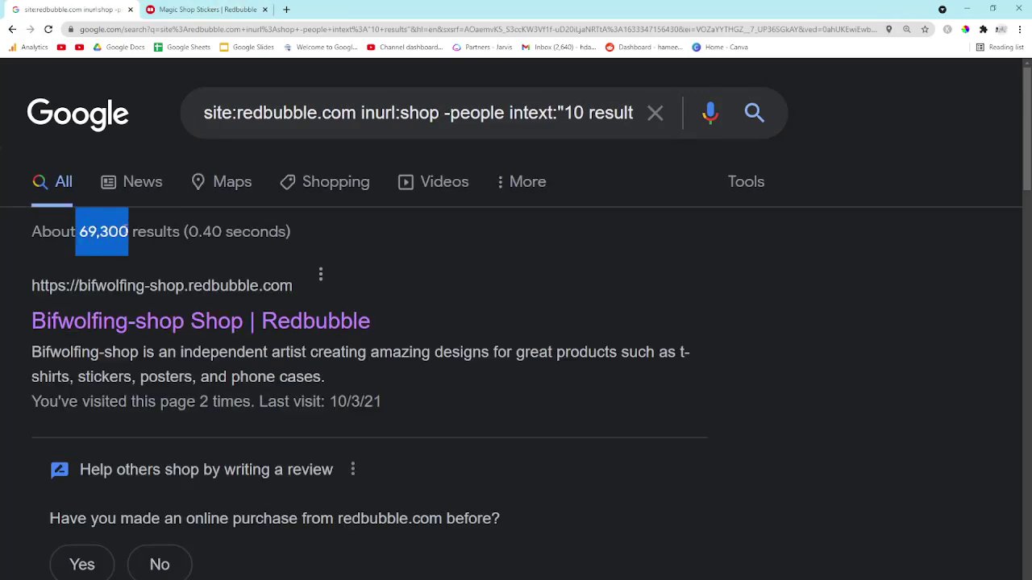
left_click(242, 240)
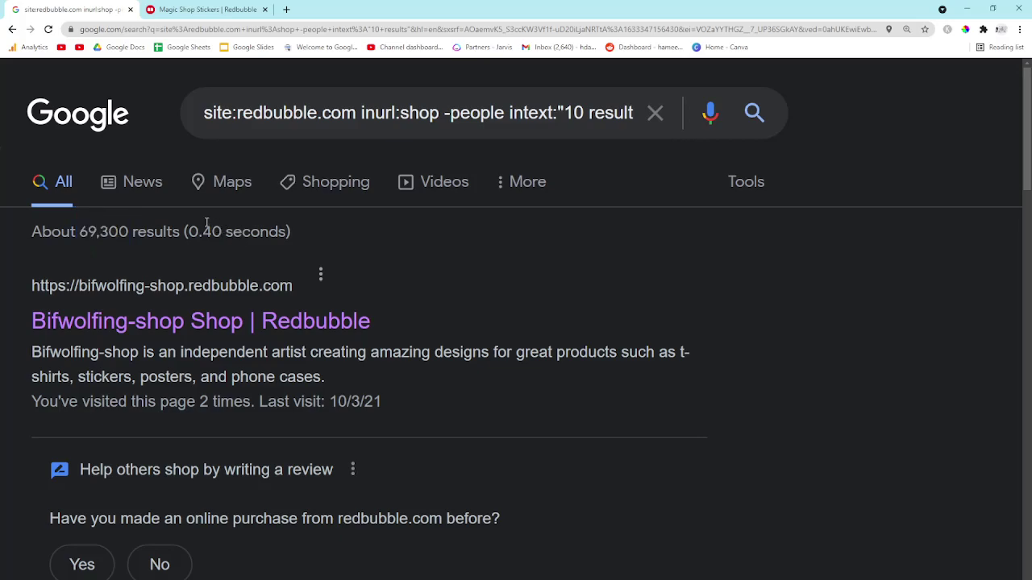
Step: Limit the search results to the past week
left_click(748, 183)
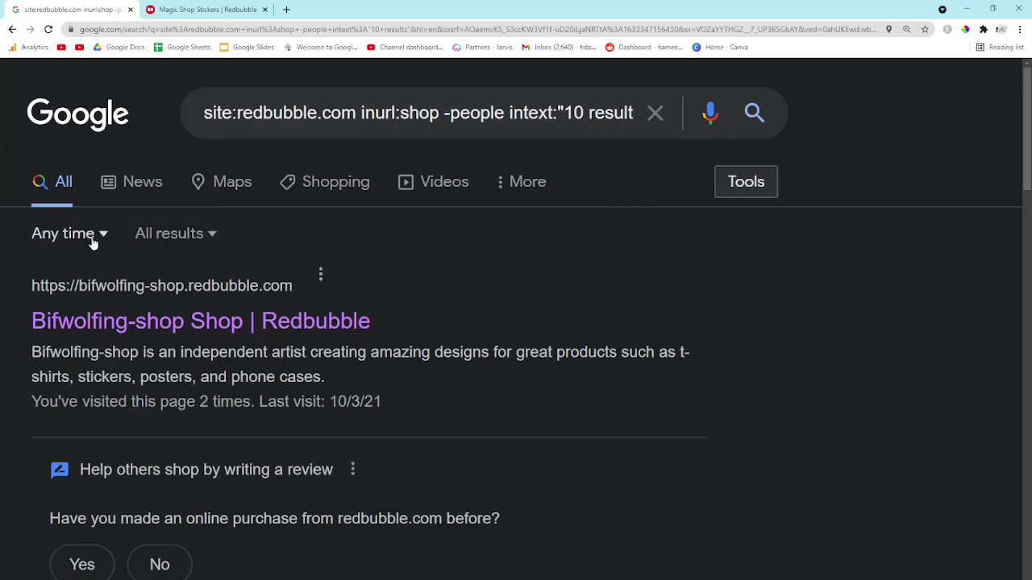
left_click(93, 235)
left_click(141, 379)
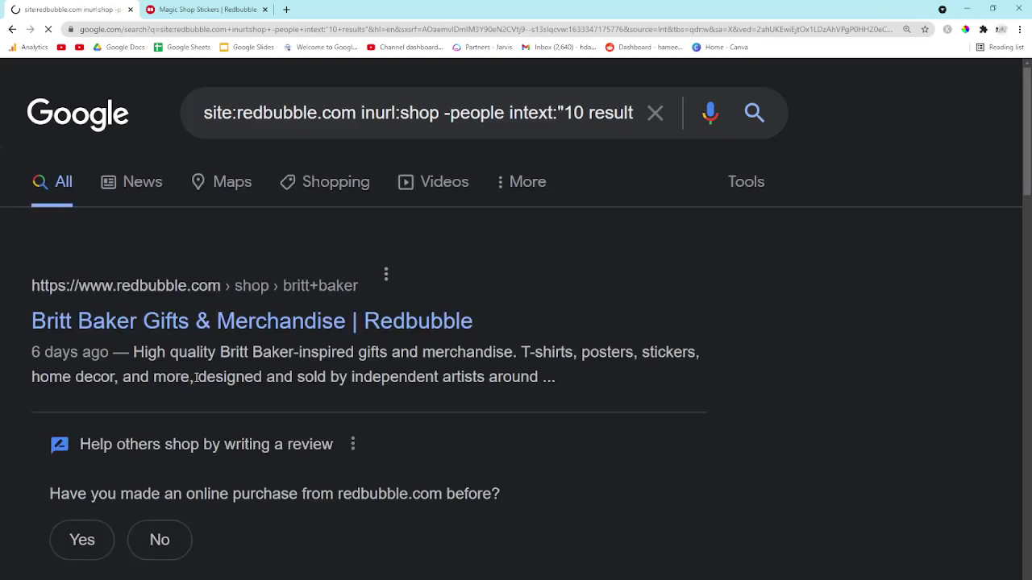
scroll(79, 371, "down", 5)
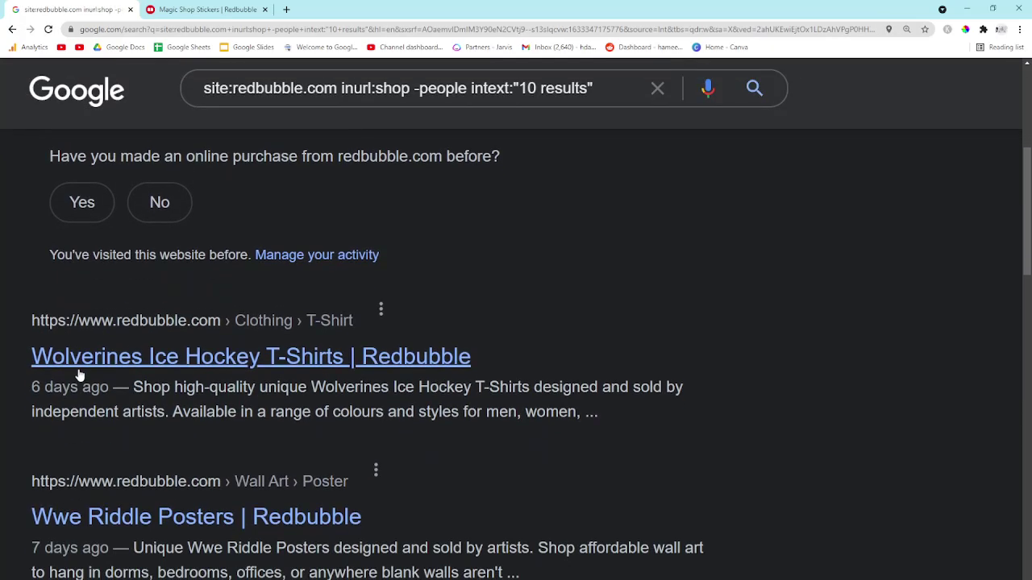
Step: Load the Google homepage in the second tab
left_click(156, 9)
left_click(191, 29)
type("g")
key("Return")
Step: Search 'ahrefs keyword generator', open Ahrefs' Free Keyword Generator, then return to the Redbubble results
type("ahr")
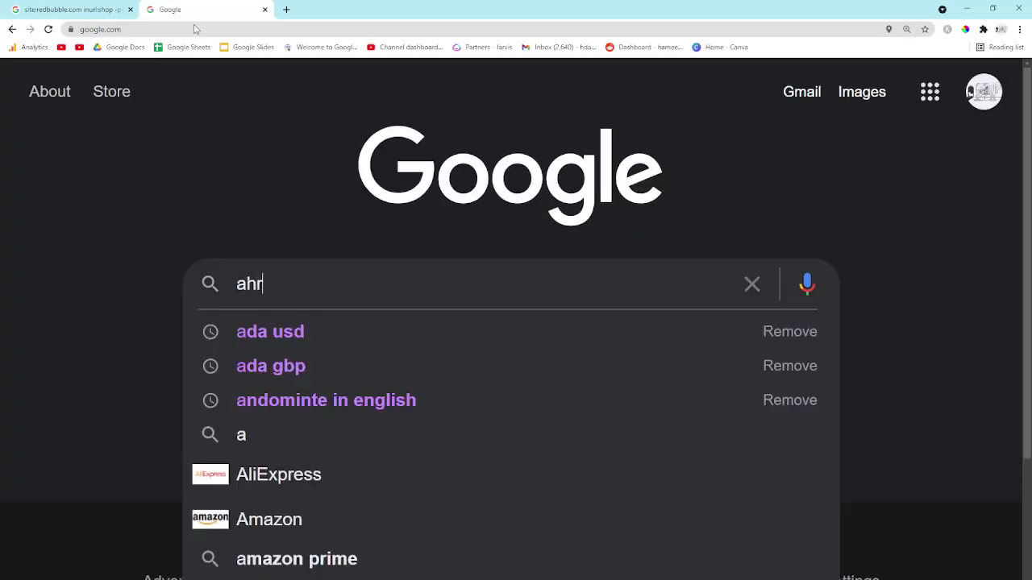
type("efs keyword genera")
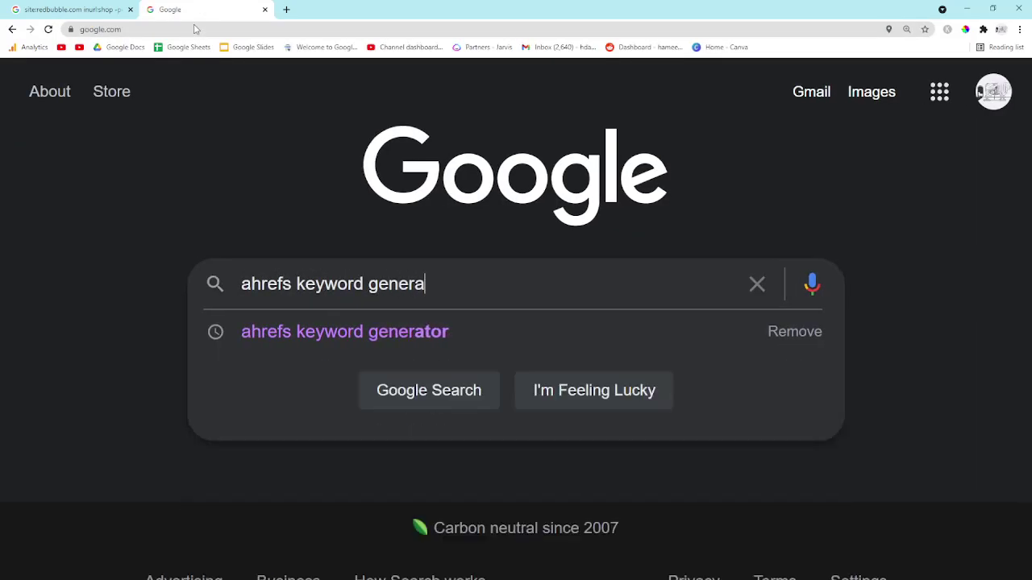
key("Return")
left_click(211, 303)
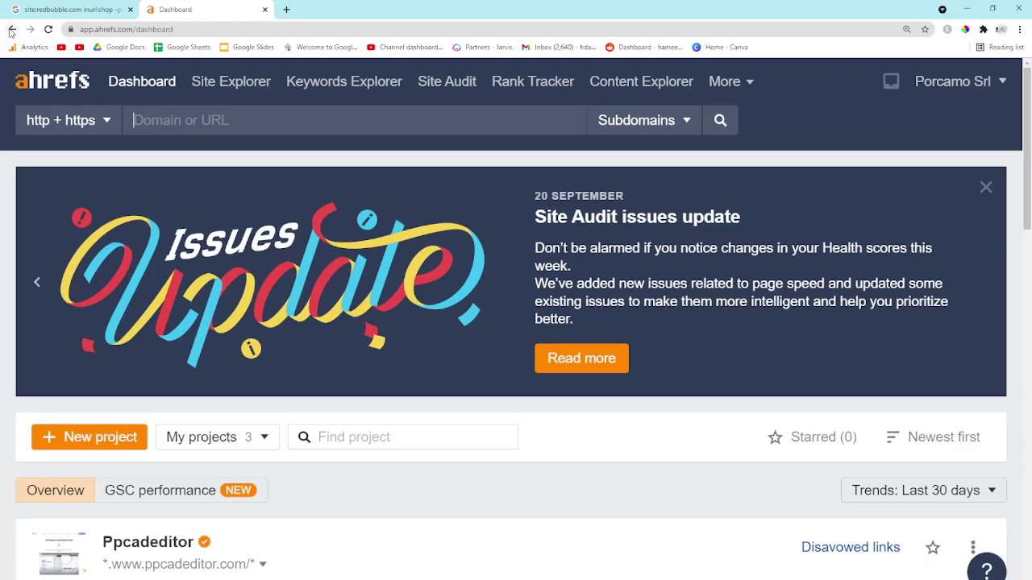
left_click(12, 29)
left_click(54, 6)
scroll(382, 352, "down", 2)
Step: Zoom in on the past-week Redbubble search results
scroll(382, 352, "up", 2)
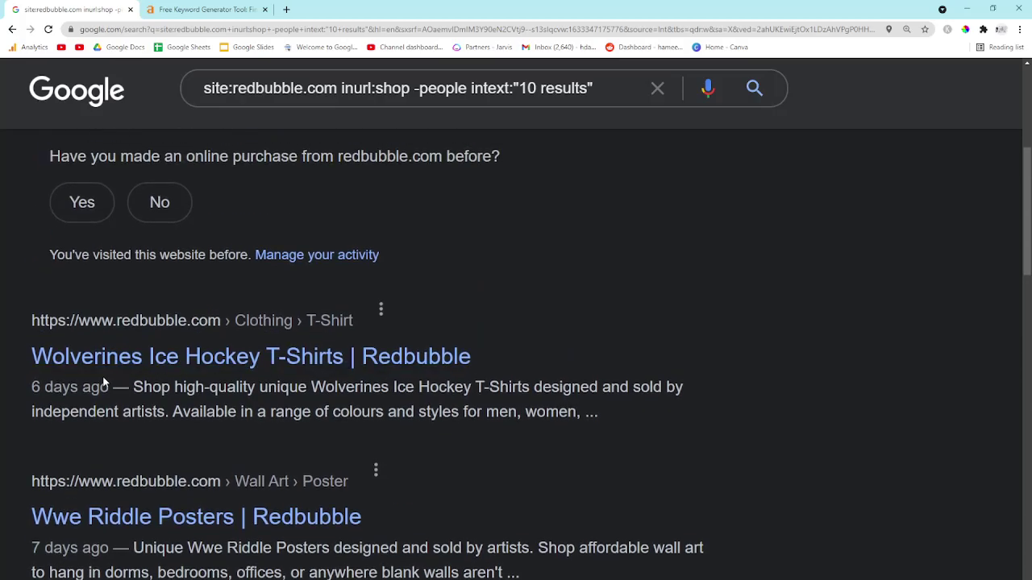
scroll(95, 369, "down", 1)
key("ctrl+plus")
key("ctrl+plus")
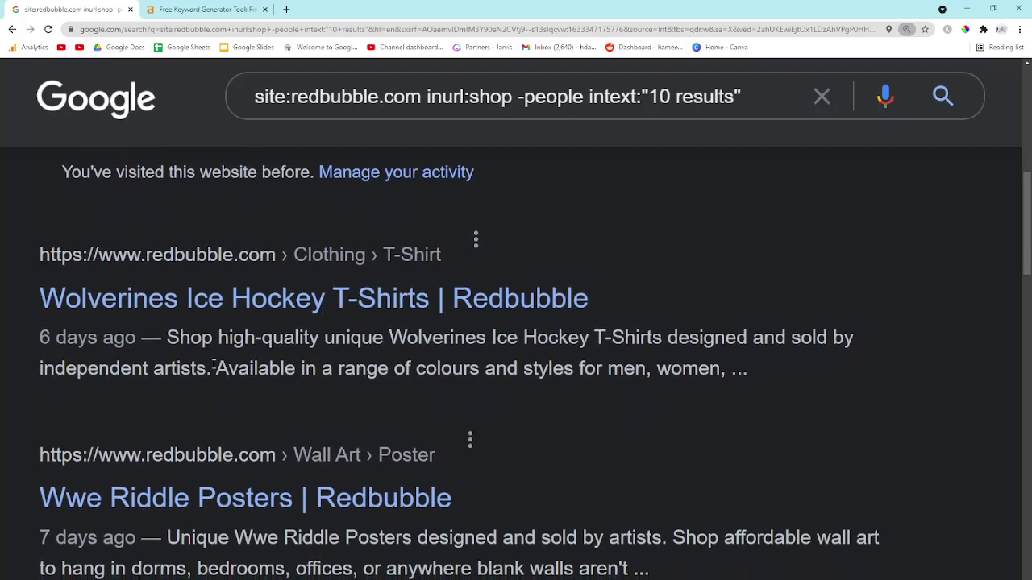
scroll(214, 359, "down", 8)
scroll(213, 362, "up", 1)
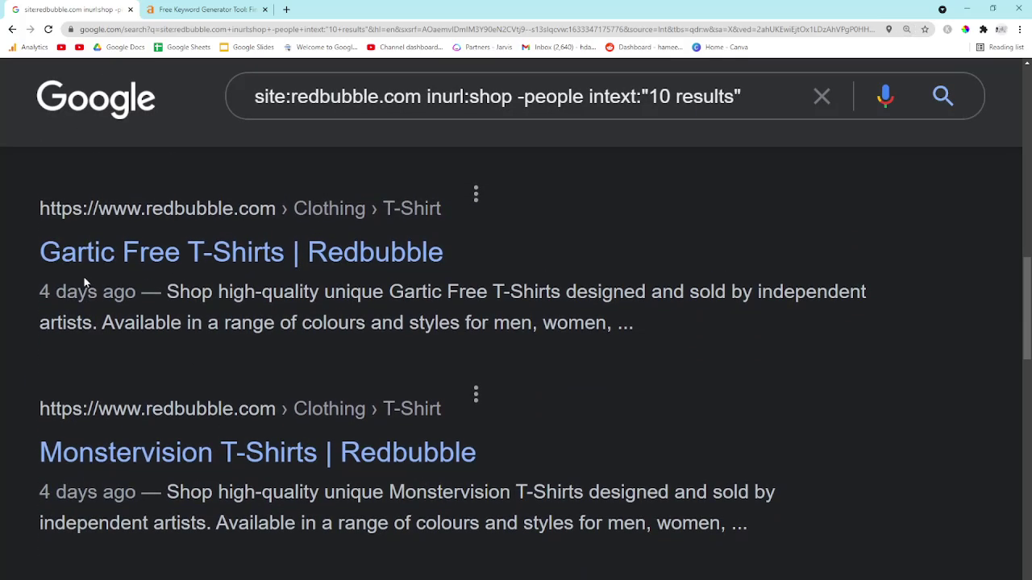
Step: Open the Gartic Free T-Shirts result (10 Results) in its own tab and copy its heading
middle_click(51, 265)
key("ctrl+Tab")
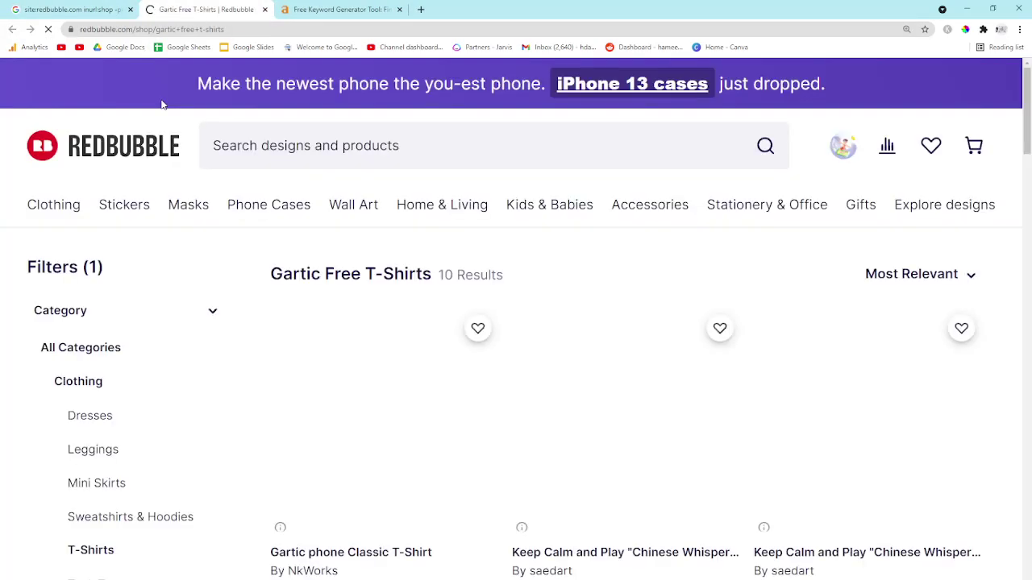
scroll(387, 274, "down", 1)
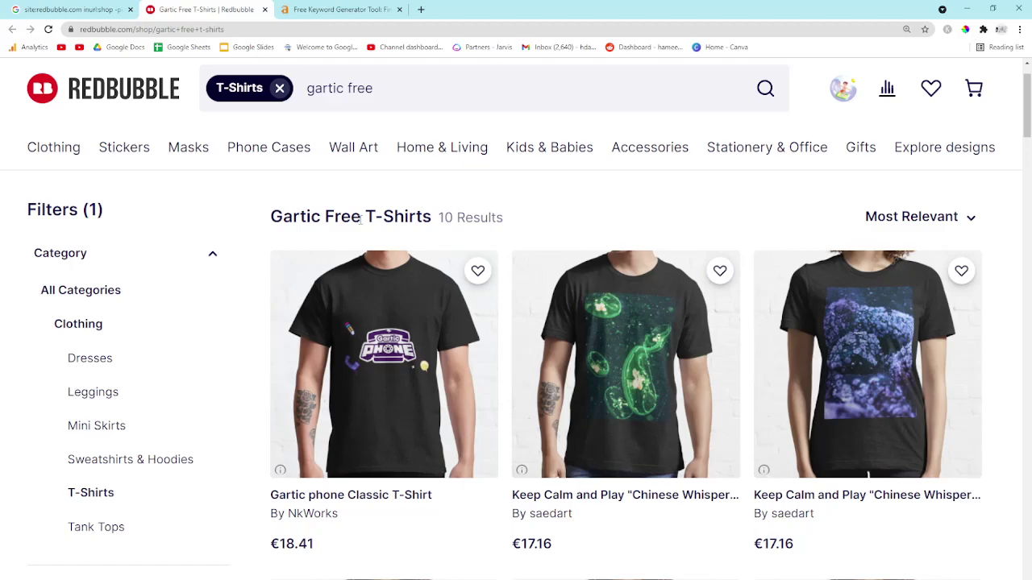
left_click_drag(363, 222, 271, 219)
key("ctrl+c")
left_click(420, 9)
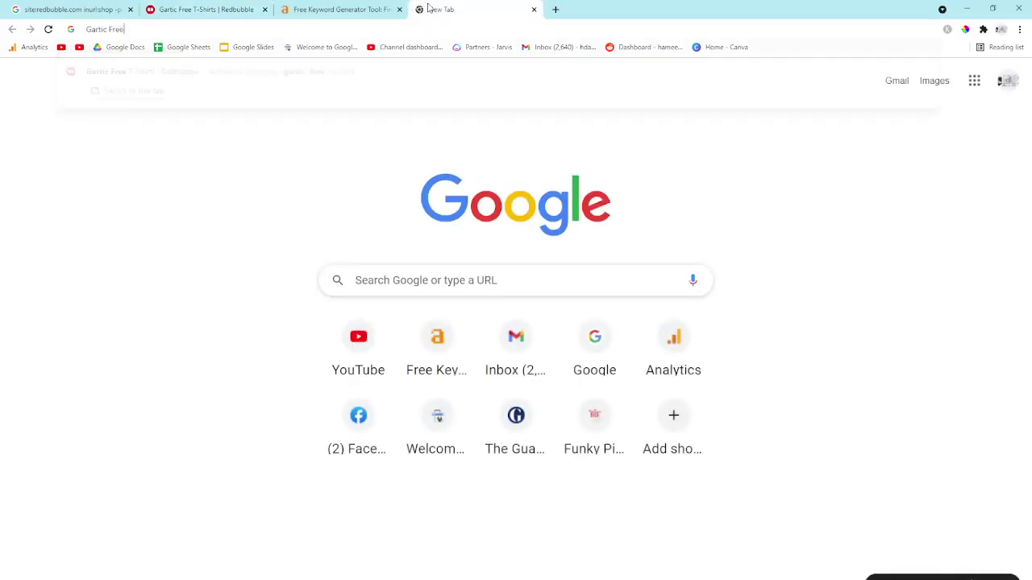
Step: Search Google for 'Gartic Free' and look at the Gartic.io result
key("ctrl+v")
key("Return")
scroll(169, 415, "down", 2)
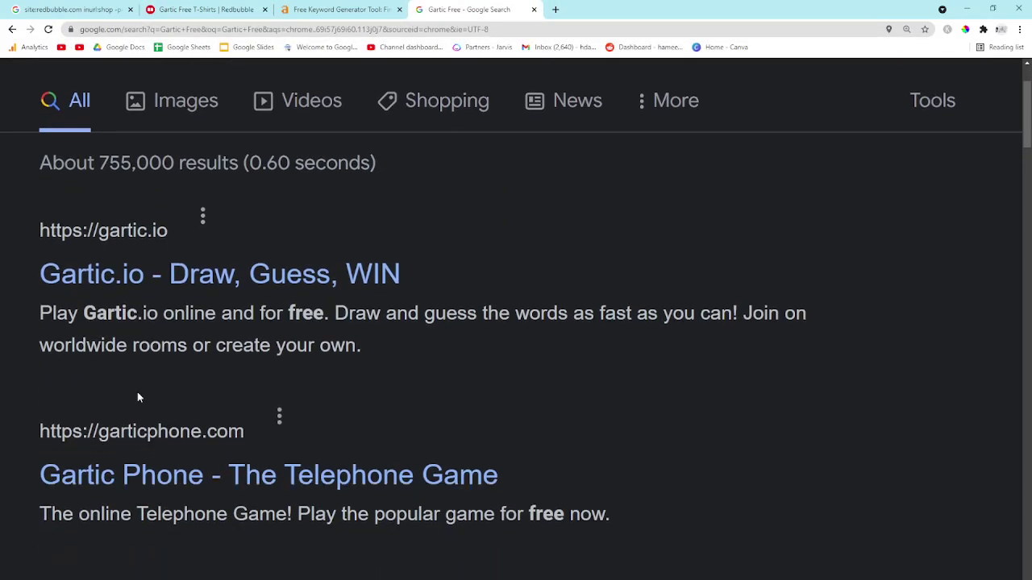
left_click(226, 292)
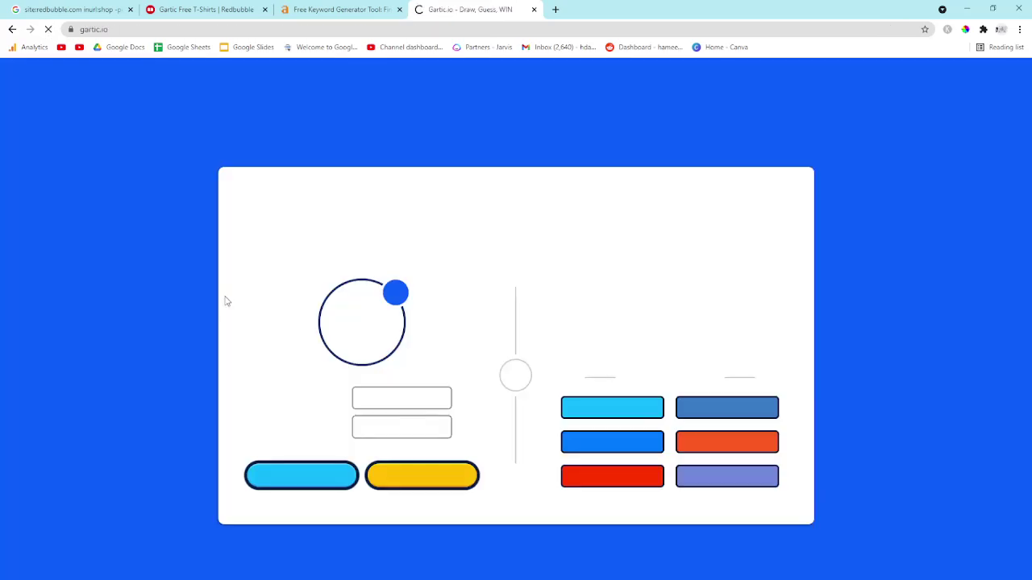
left_click(12, 30)
scroll(105, 322, "down", 8)
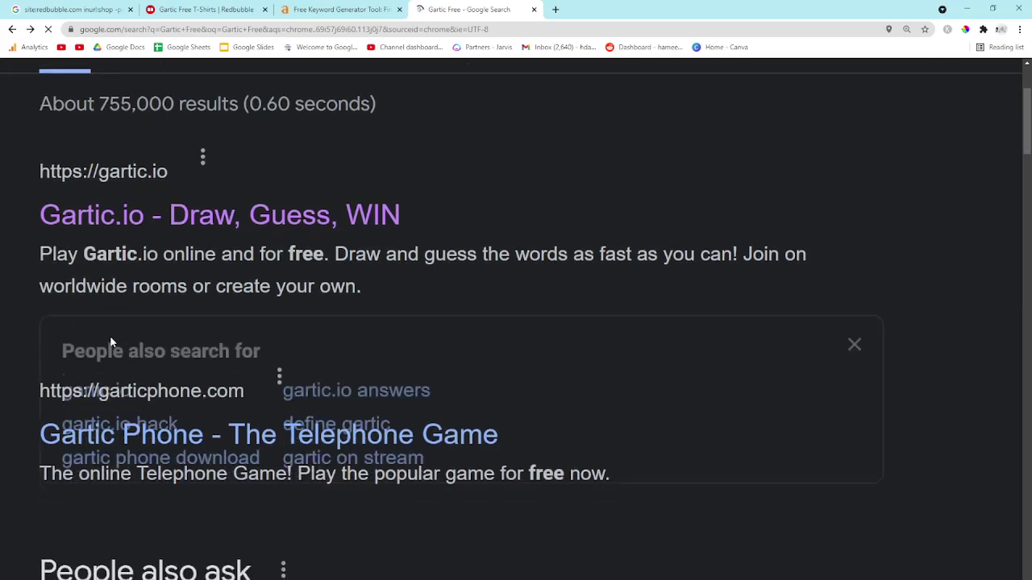
Step: Open the Ayrton Senna Nacional Stickers listing in a new tab and copy 'Ayrton Senna' from its title
left_click(113, 7)
scroll(184, 389, "down", 3)
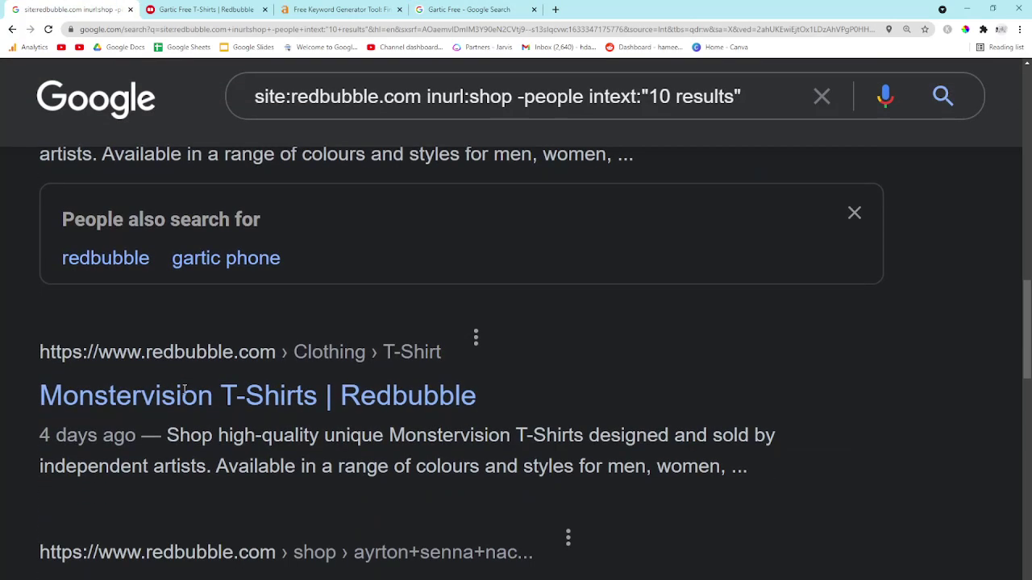
scroll(184, 390, "down", 3)
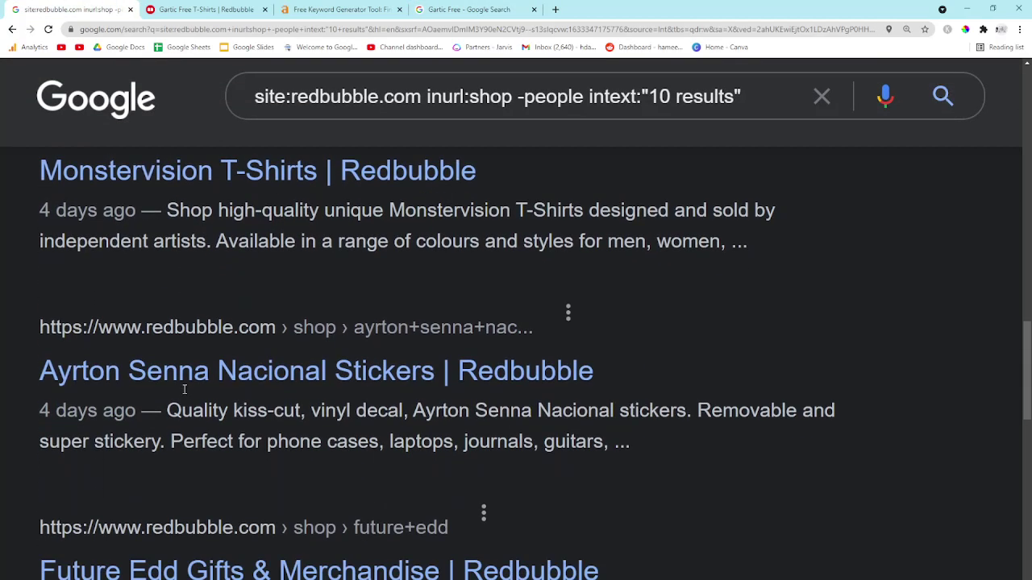
middle_click(166, 316)
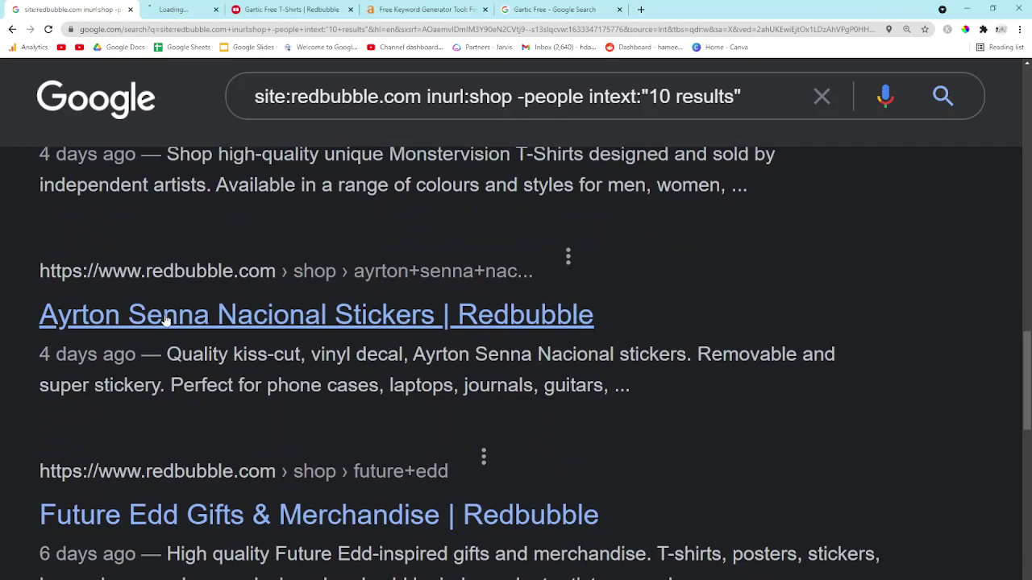
left_click(214, 5)
scroll(231, 337, "down", 5)
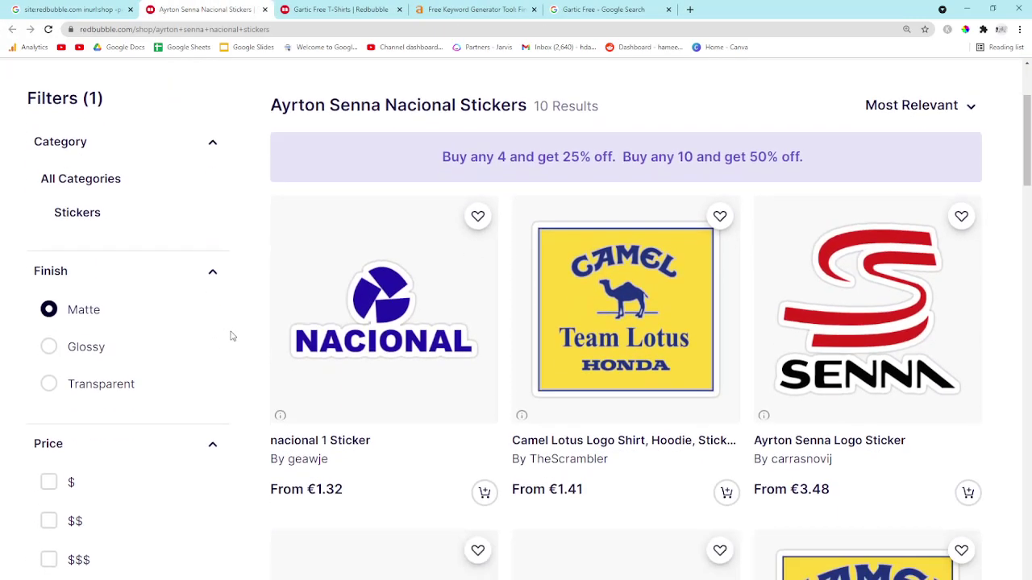
scroll(231, 336, "up", 3)
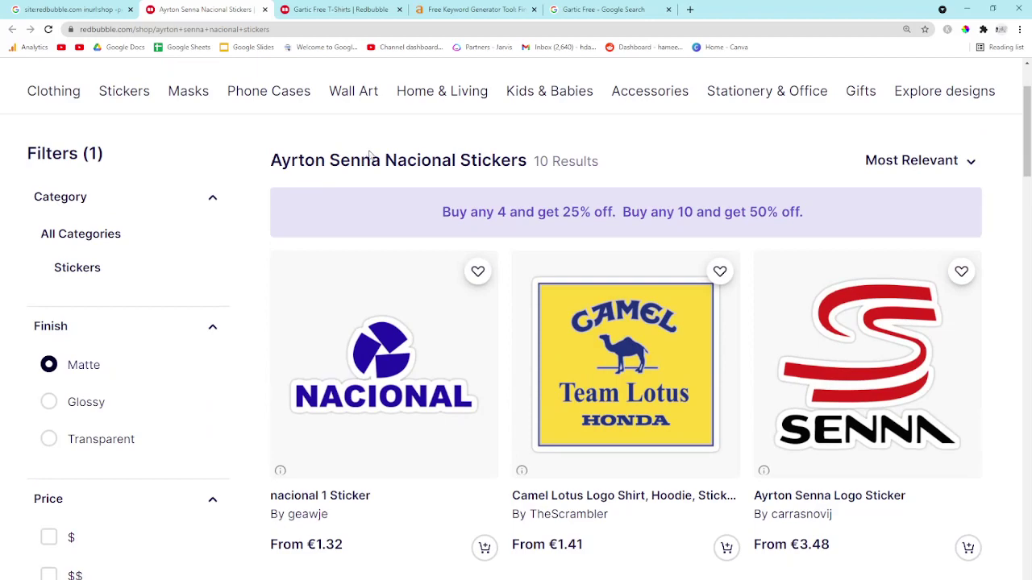
left_click_drag(381, 154, 247, 169)
key("ctrl+c")
left_click(475, 9)
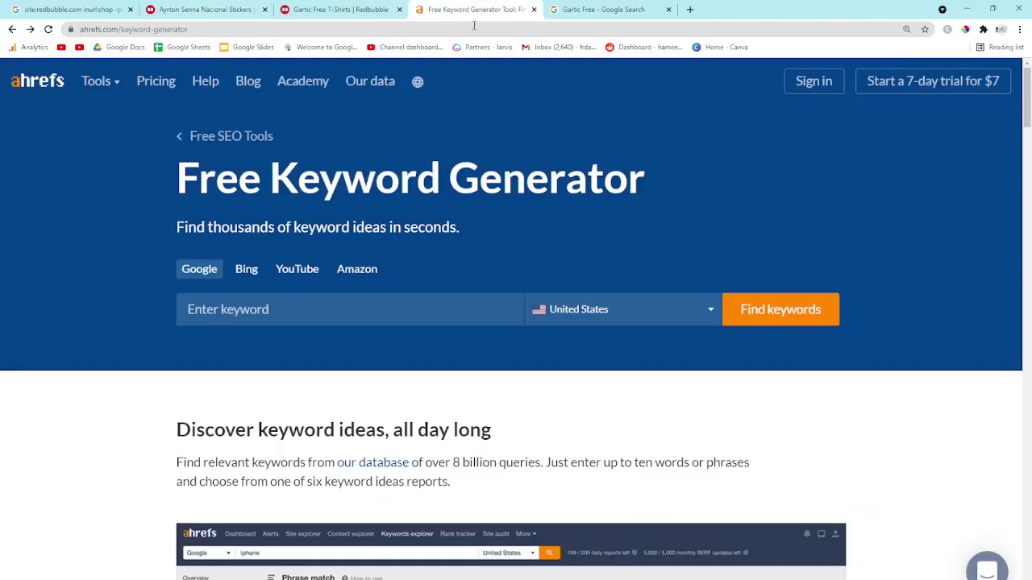
Step: Generate Ahrefs keyword ideas for 'Ayrton Senna', led by ayrton senna at 37K volume, KD 22
left_click(277, 321)
key("ctrl+v")
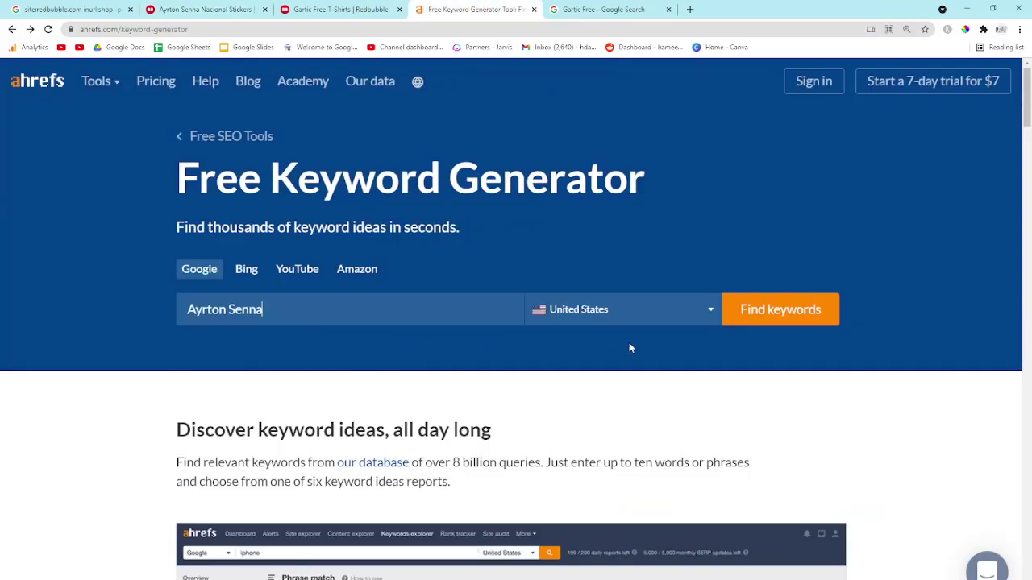
left_click(758, 318)
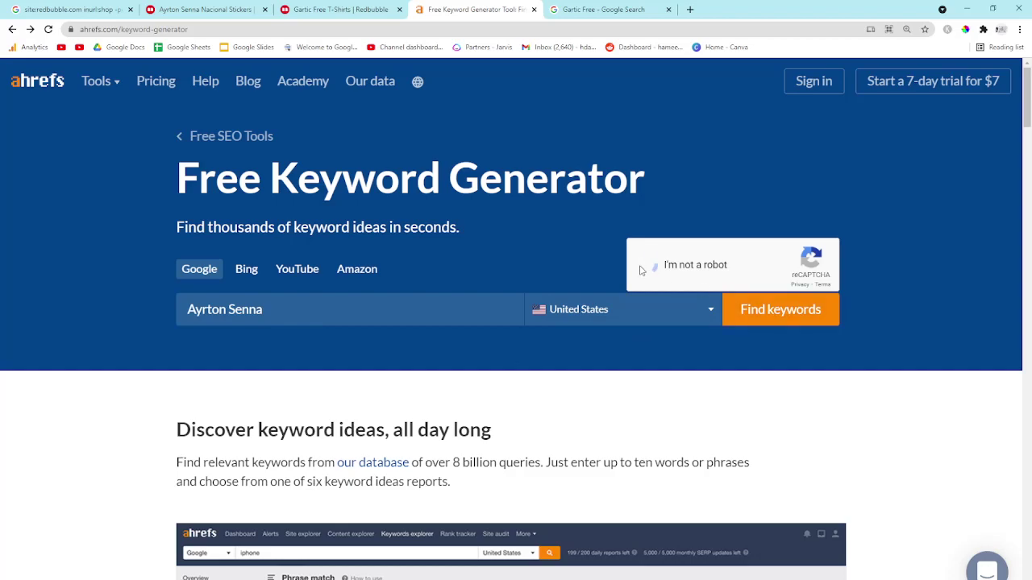
scroll(593, 339, "down", 2)
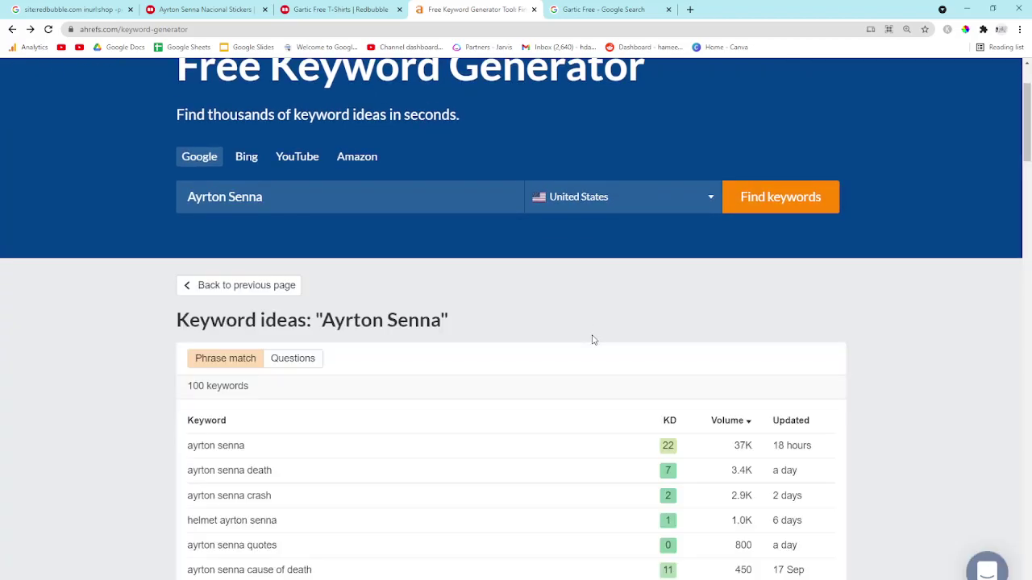
scroll(274, 373, "down", 3)
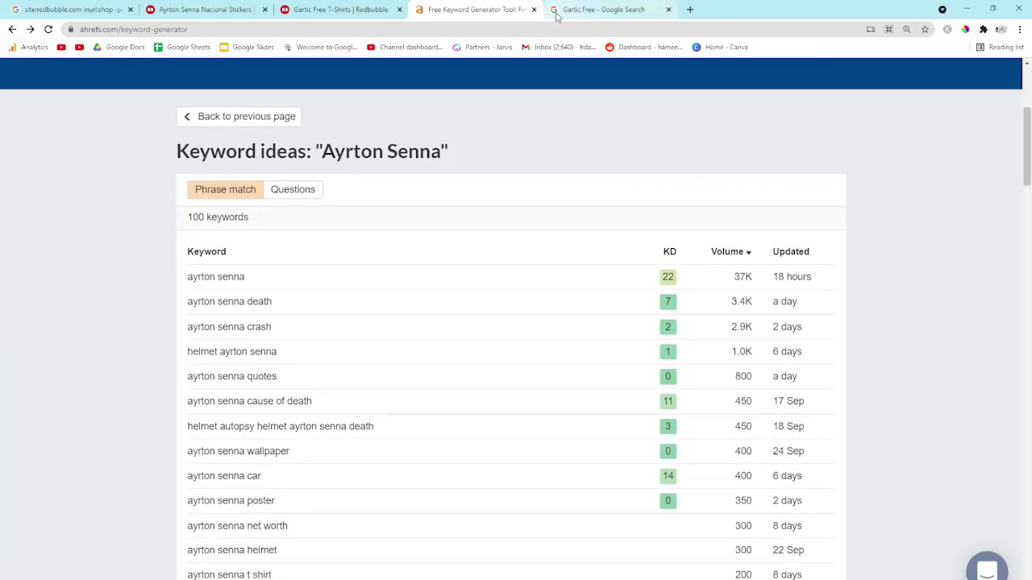
left_click(603, 9)
Step: Search Google for 'Ayrton Senna shirt' and open the Etsy Ayrton Senna t-shirts result
triple_click(265, 95)
key("ctrl+v")
type("shirt")
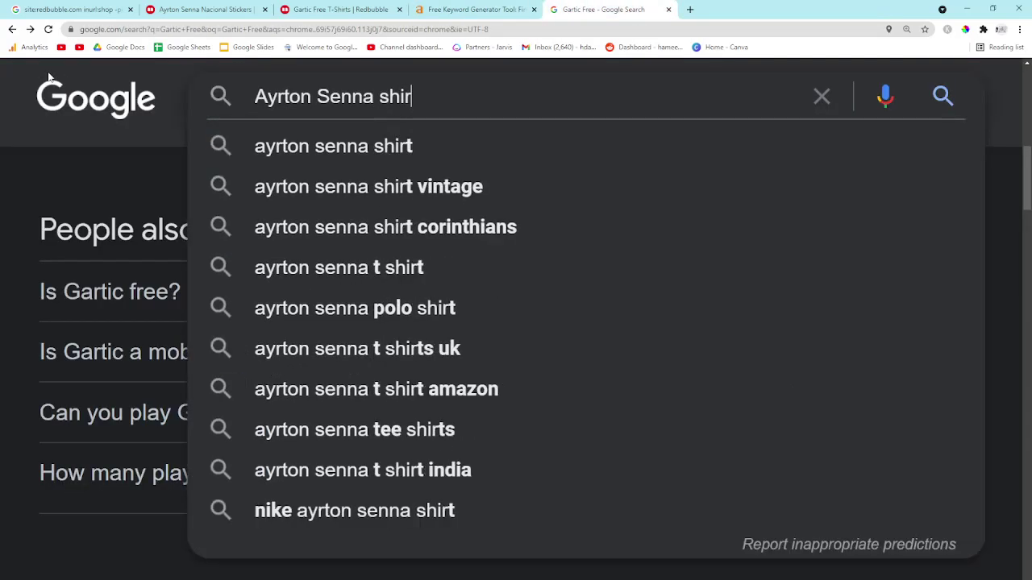
key("Return")
scroll(246, 355, "down", 4)
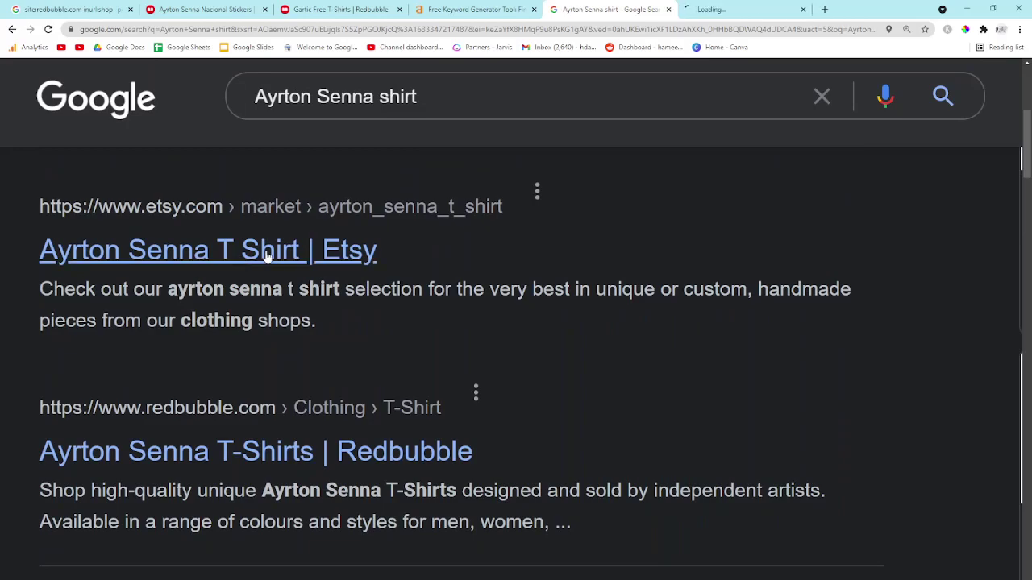
left_click(709, 9)
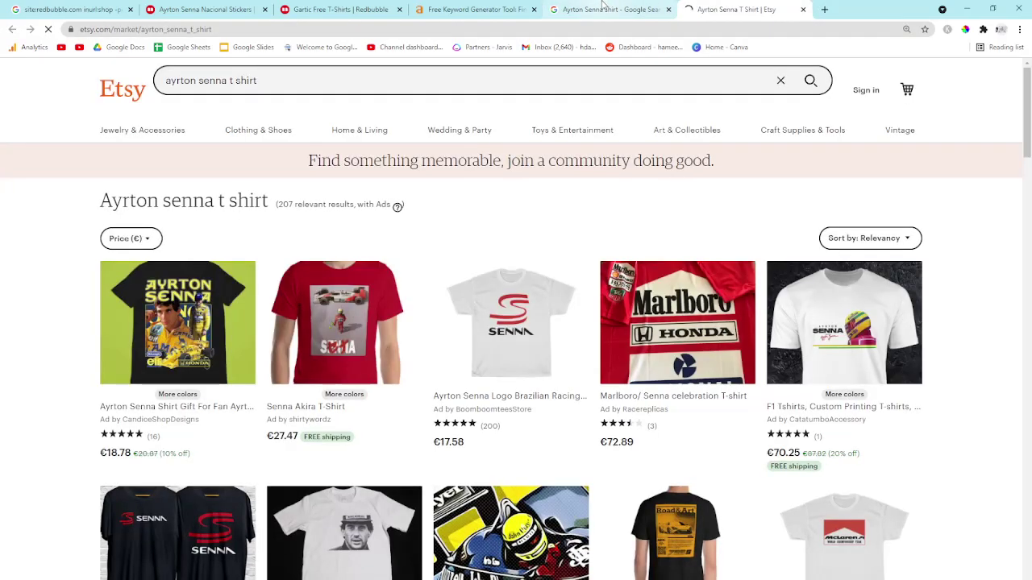
left_click(603, 4)
scroll(336, 357, "down", 3)
Step: Open Redbubble's Ayrton Senna T-Shirts page (659 Results) in a new tab and check its count
middle_click(196, 518)
scroll(535, 381, "down", 1)
left_click(838, 7)
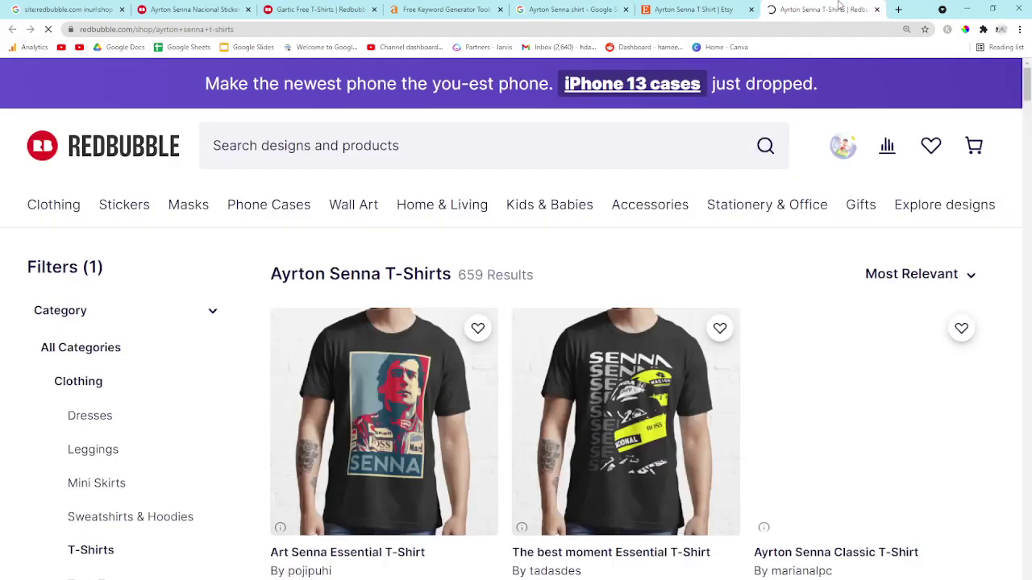
left_click_drag(403, 275, 487, 275)
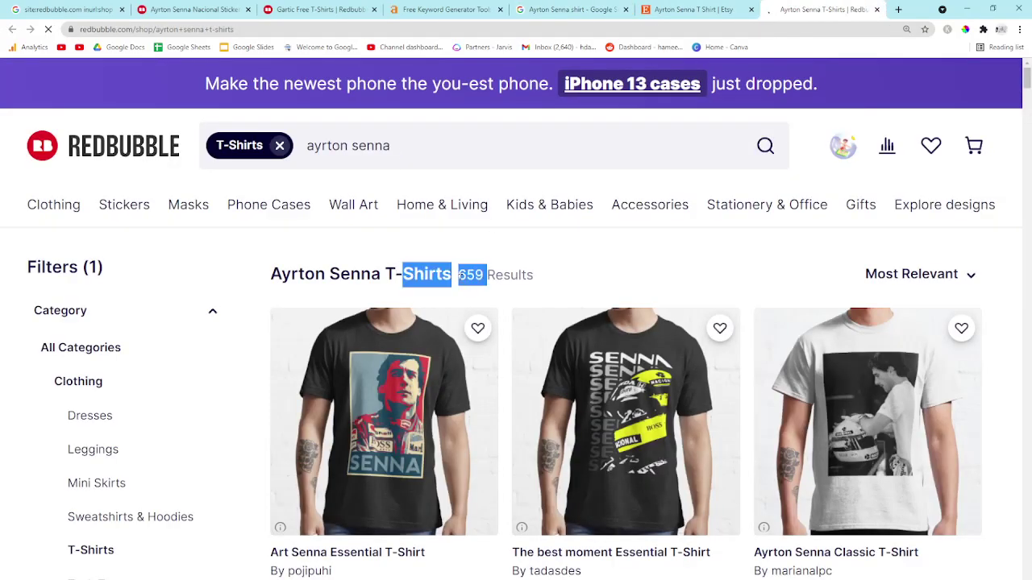
left_click(191, 9)
double_click(445, 160)
scroll(445, 160, "up", 1)
Step: Open the Court And Spark Posters result from the site:redbubble results in a new tab
left_click(77, 9)
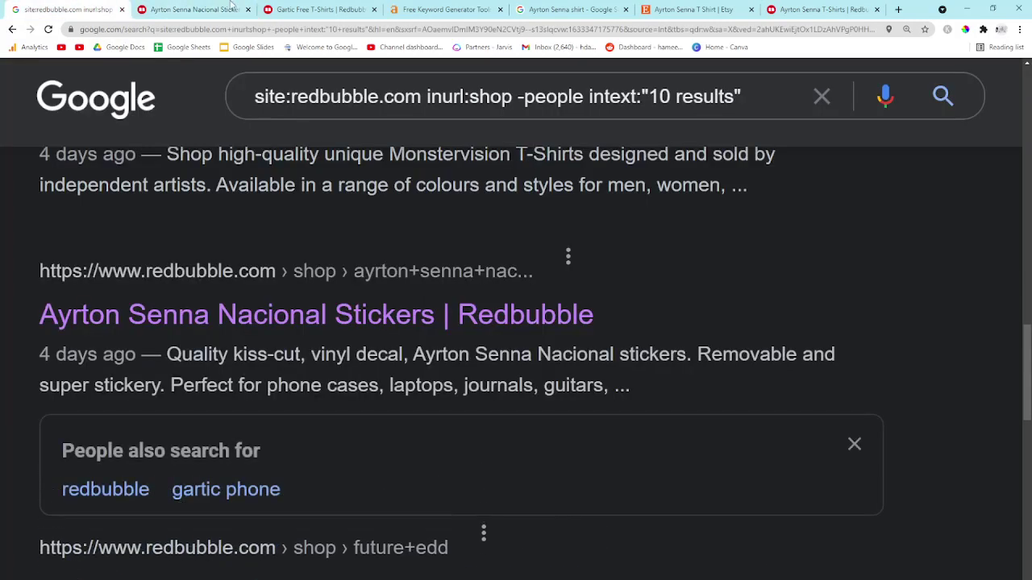
left_click(238, 7)
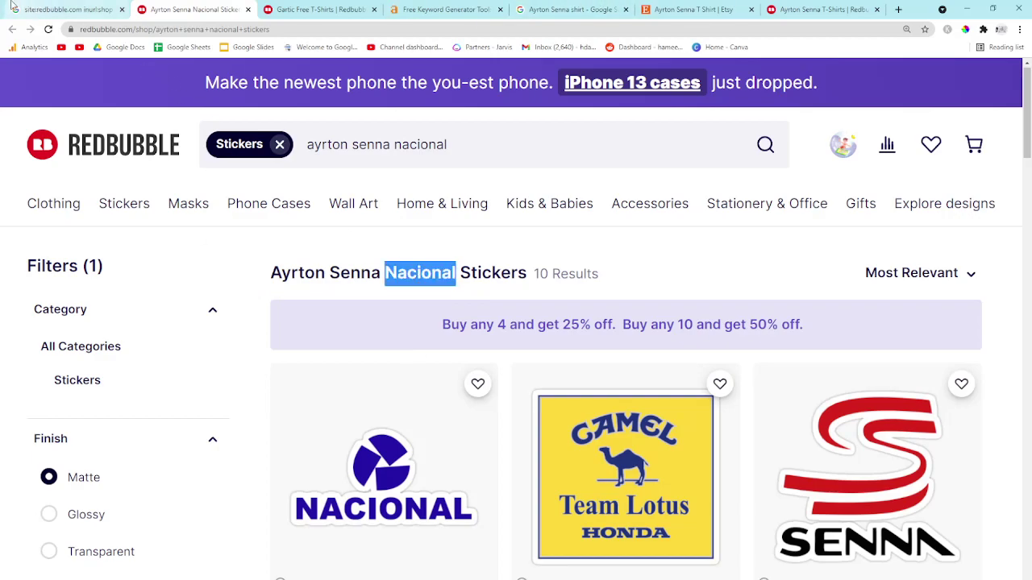
left_click(68, 9)
scroll(262, 403, "down", 2)
scroll(262, 403, "down", 3)
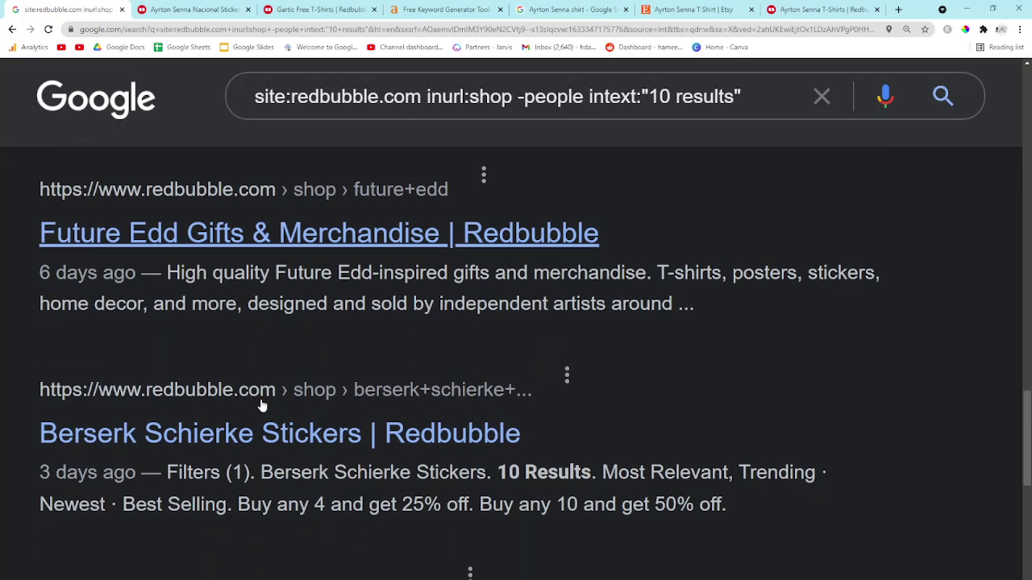
scroll(261, 399, "down", 3)
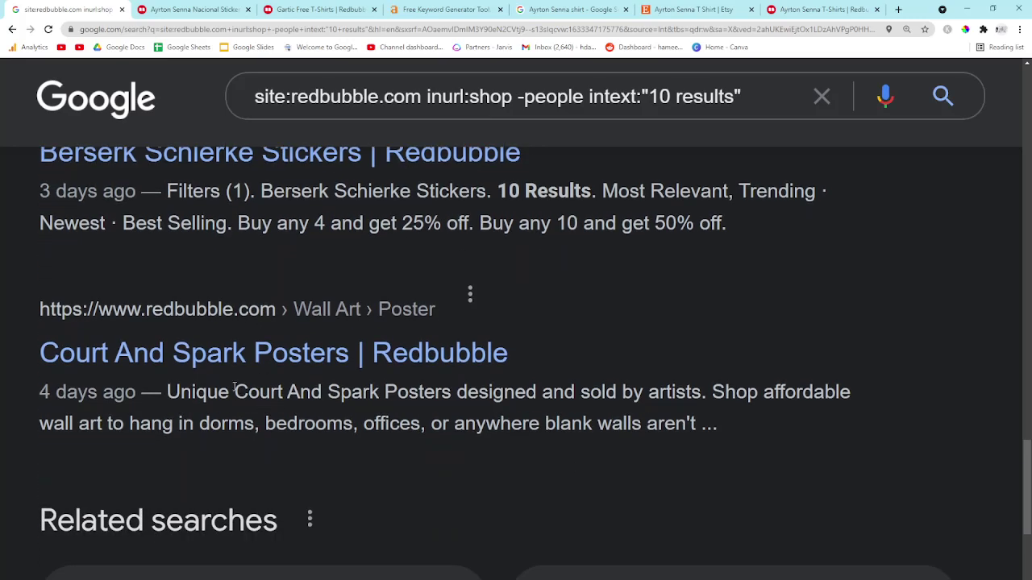
middle_click(203, 351)
left_click(185, 8)
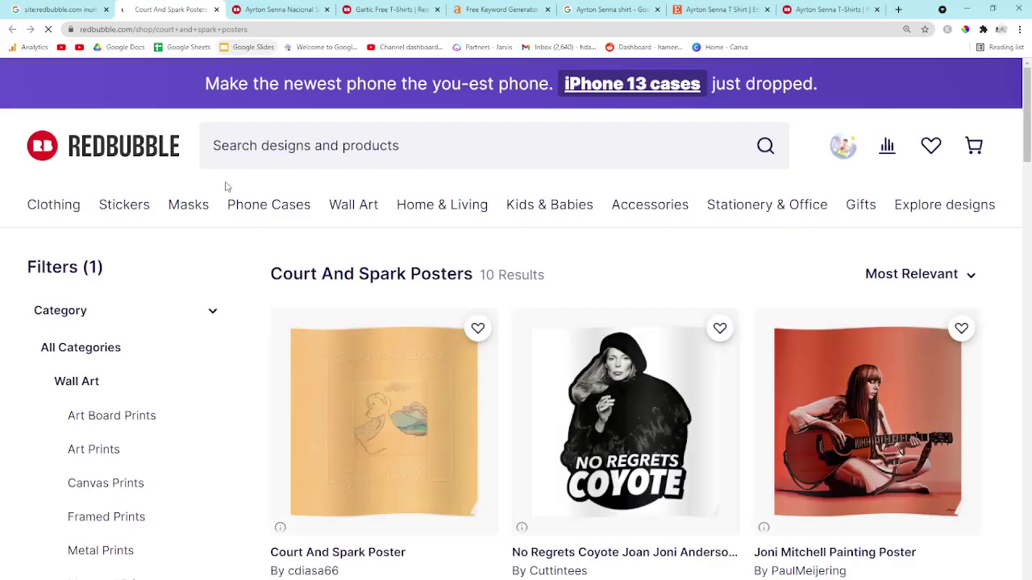
scroll(331, 336, "down", 1)
scroll(331, 336, "down", 2)
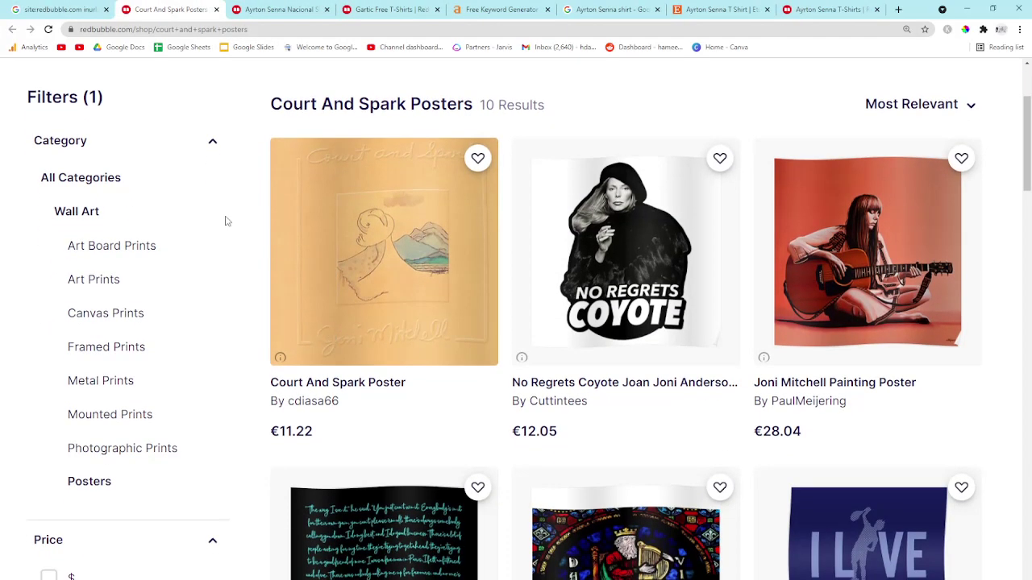
Step: Change the site:redbubble results' time range to the past month
key("ctrl+1")
scroll(255, 487, "down", 4)
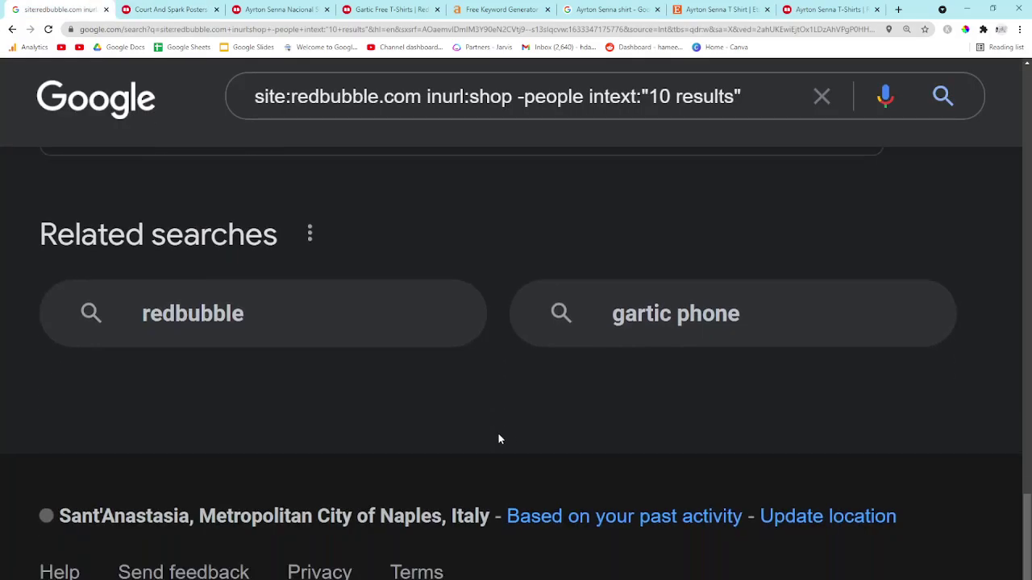
scroll(499, 442, "up", 15)
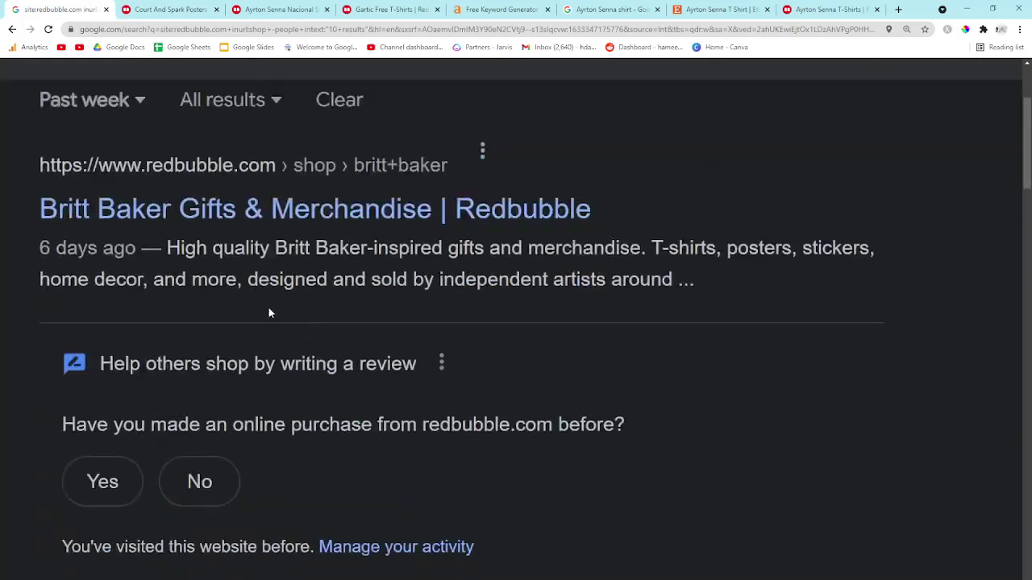
scroll(295, 324, "up", 3)
left_click(112, 265)
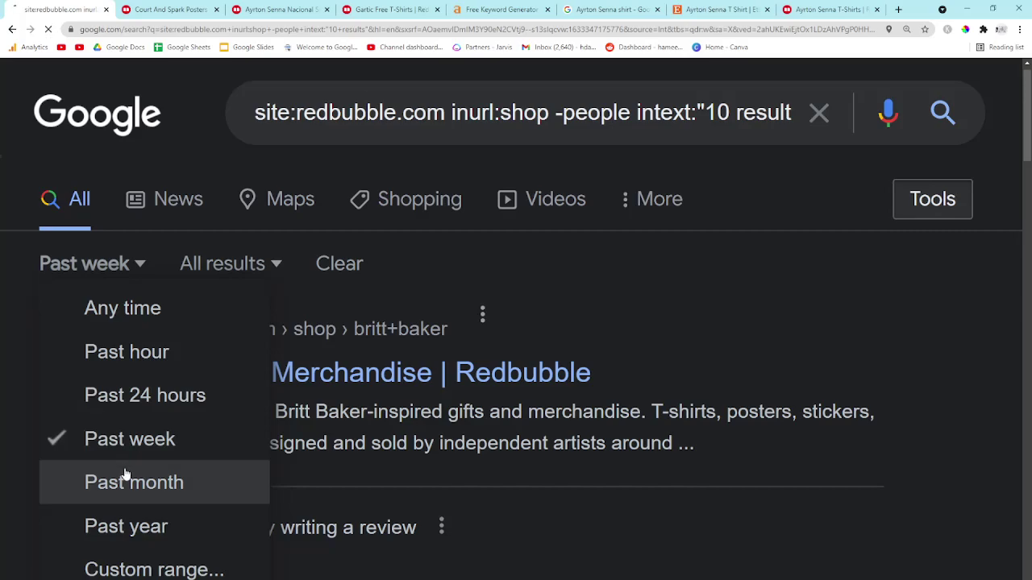
left_click(125, 480)
scroll(171, 433, "down", 4)
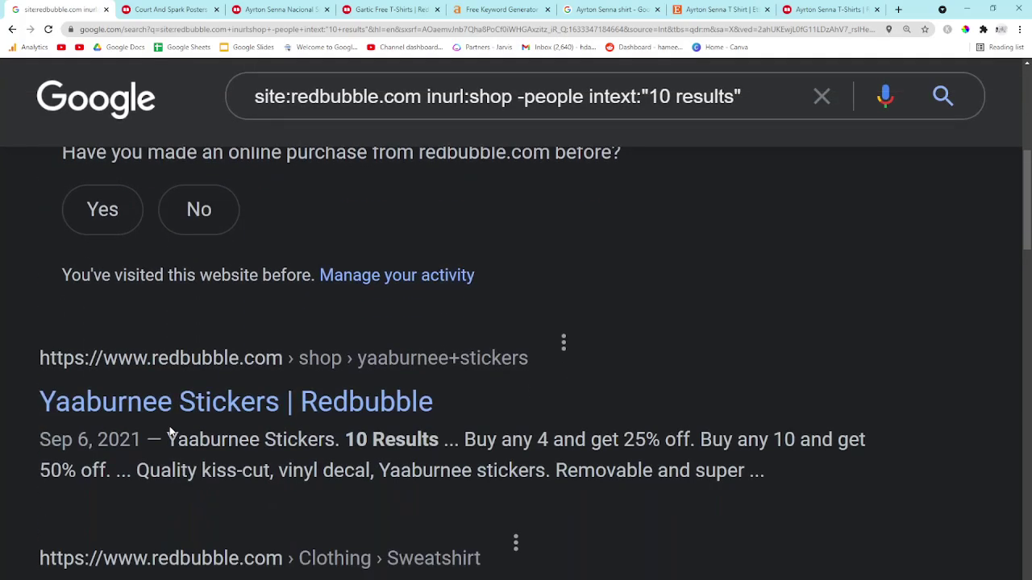
scroll(171, 433, "down", 1)
Step: Open the Yaaburnee Stickers page (12 Results) in a new tab and browse it
middle_click(185, 347)
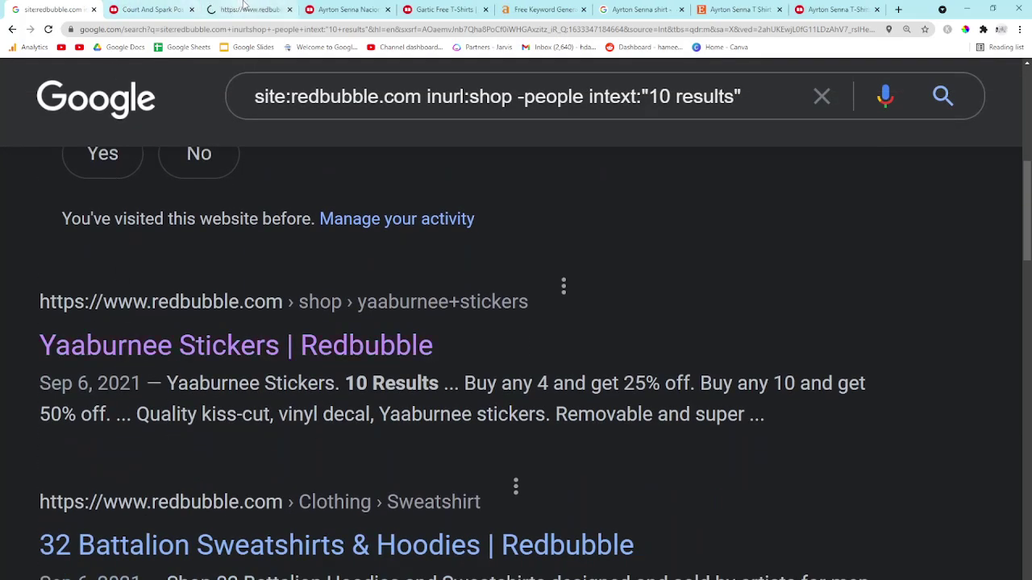
scroll(223, 348, "down", 15)
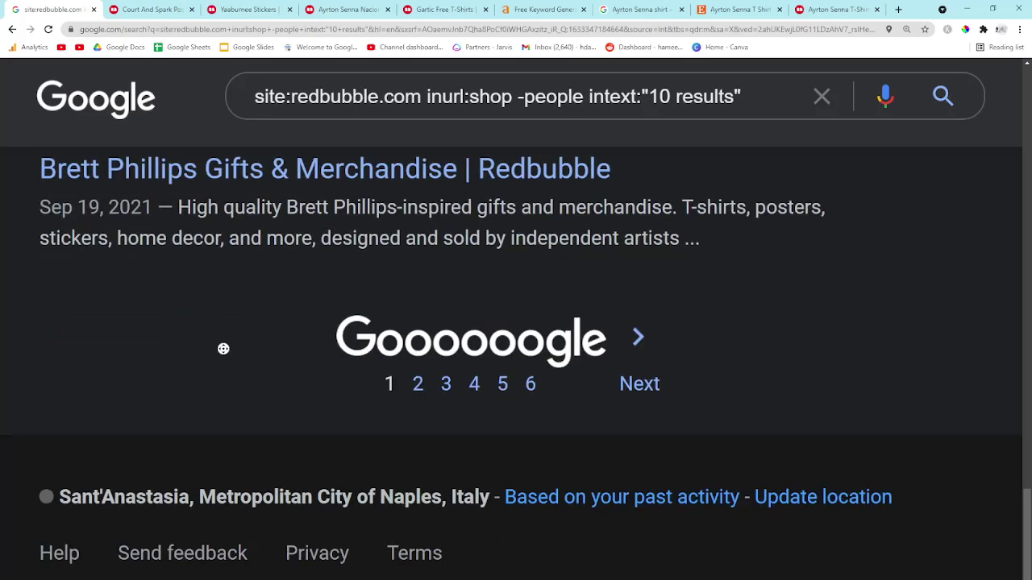
scroll(223, 348, "up", 10)
left_click(206, 8)
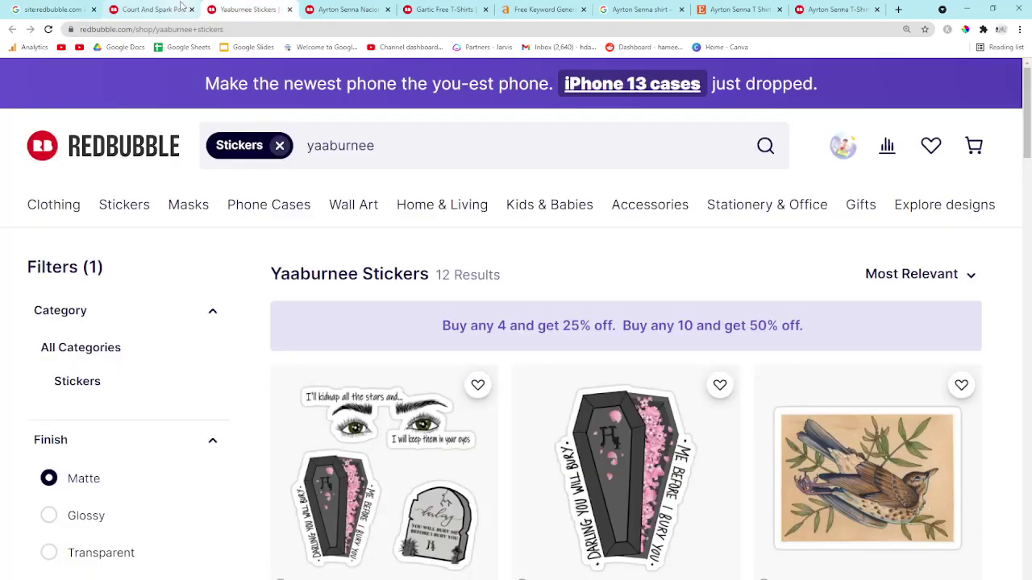
scroll(532, 310, "down", 2)
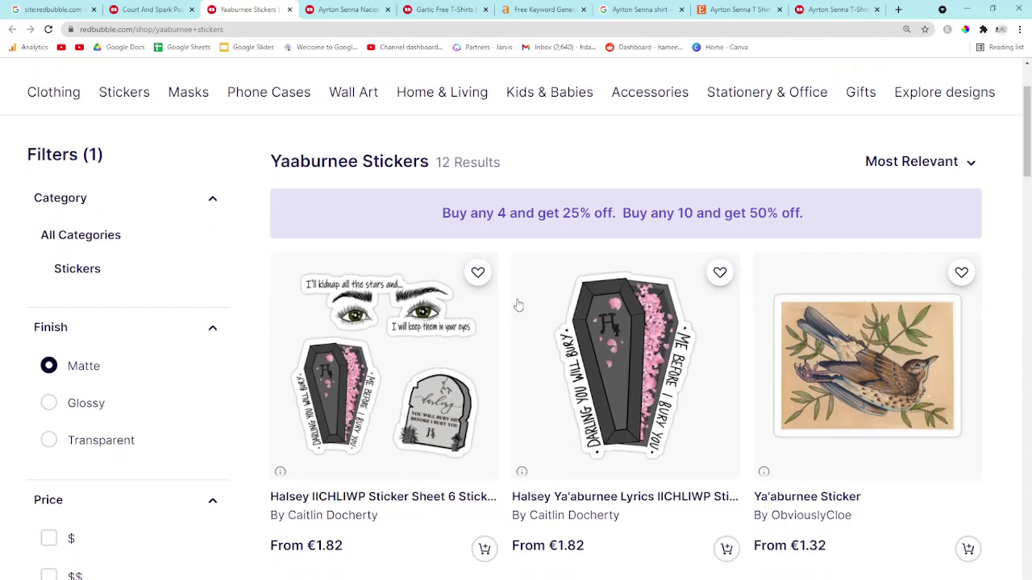
scroll(518, 309, "down", 4)
scroll(484, 258, "down", 1)
left_click(52, 9)
Step: Open the Ayotzinapa T-Shirts page (10 Results) in its own tab, then return to the results
scroll(283, 375, "down", 1)
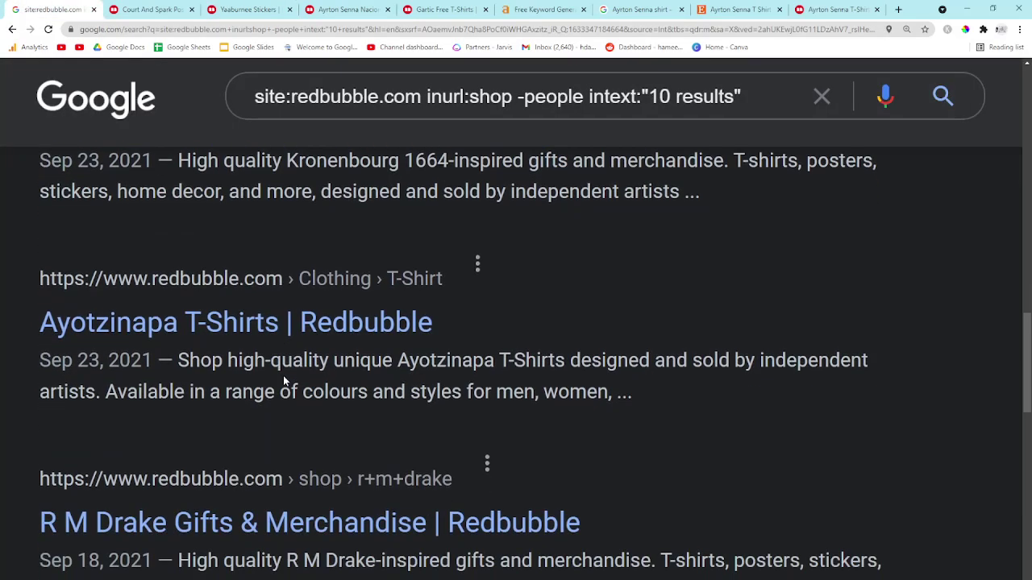
left_click(60, 326, "ctrl")
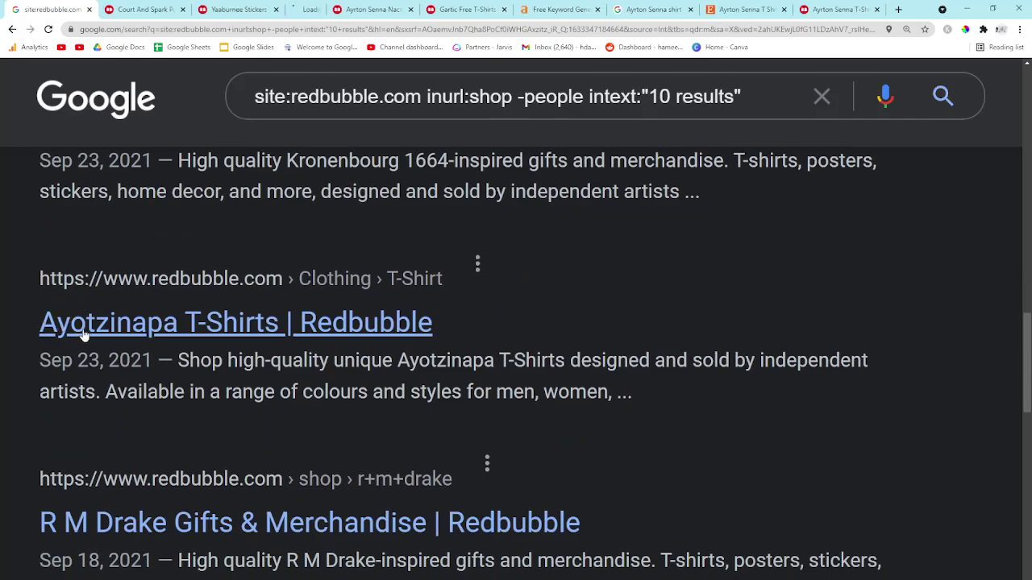
key("ctrl+Tab")
scroll(210, 299, "down", 2)
scroll(210, 299, "up", 2)
key("ctrl+shift+Tab")
scroll(320, 279, "up", 10)
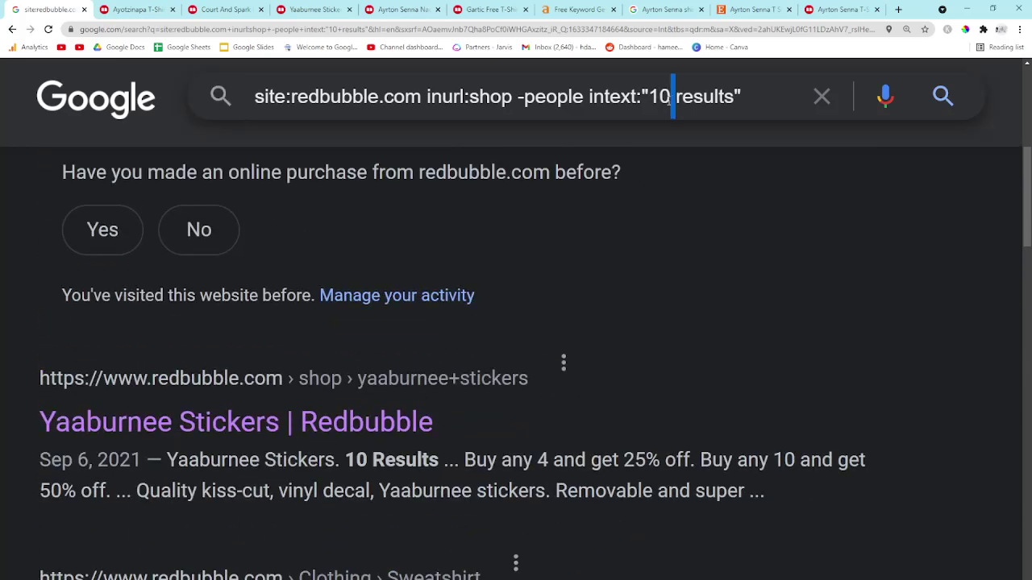
Step: Run the Redbubble shop search for intext:"11 results" and browse the results
key("Return")
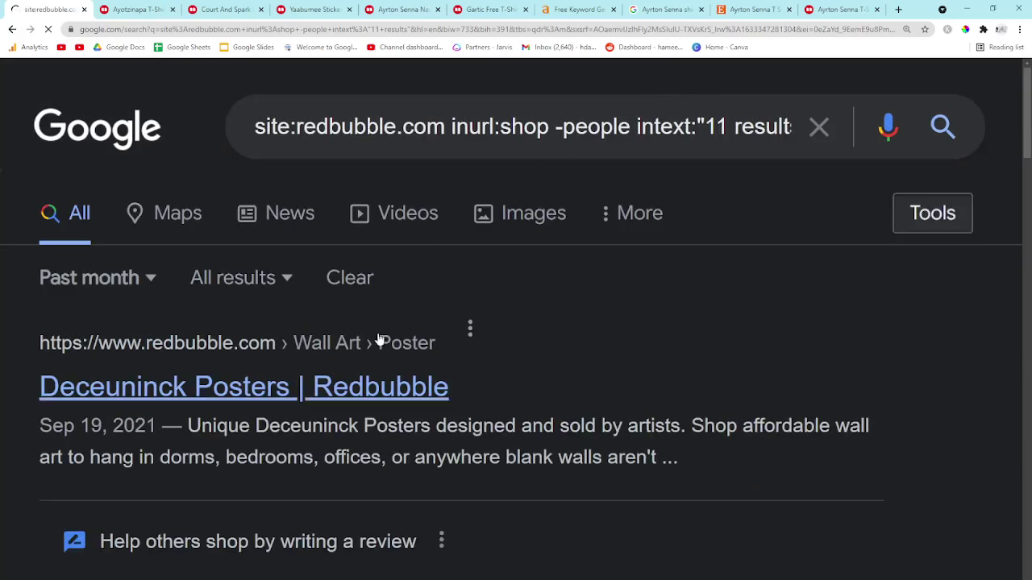
scroll(516, 325, "down", 3)
scroll(350, 467, "down", 8)
scroll(346, 454, "up", 6)
scroll(246, 482, "up", 6)
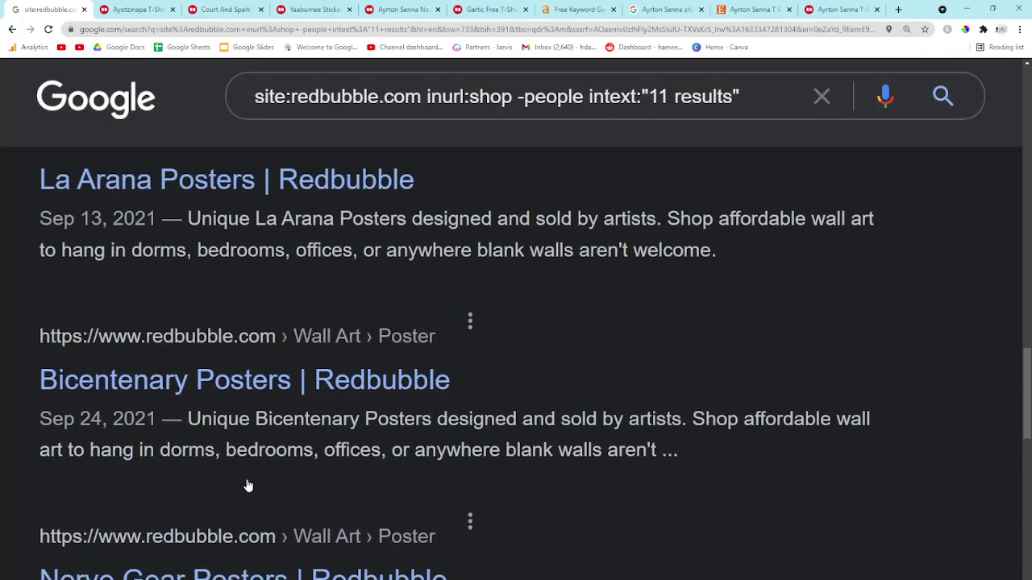
scroll(248, 485, "up", 3)
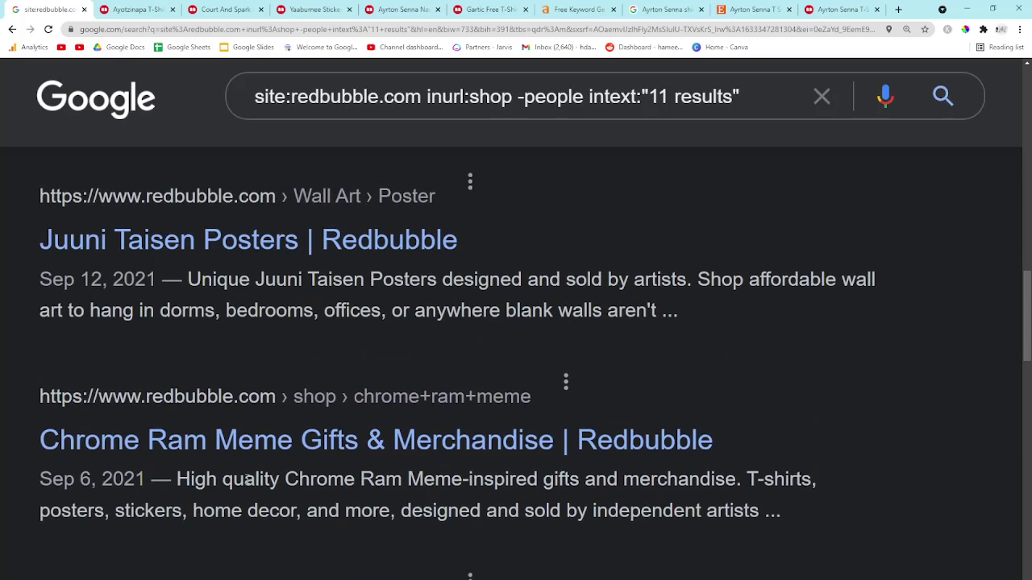
Step: Open the Chrome Ram Meme page (11 Results) in a new tab, then return to Google
middle_click(188, 430)
scroll(188, 430, "up", 1)
left_click(149, 7)
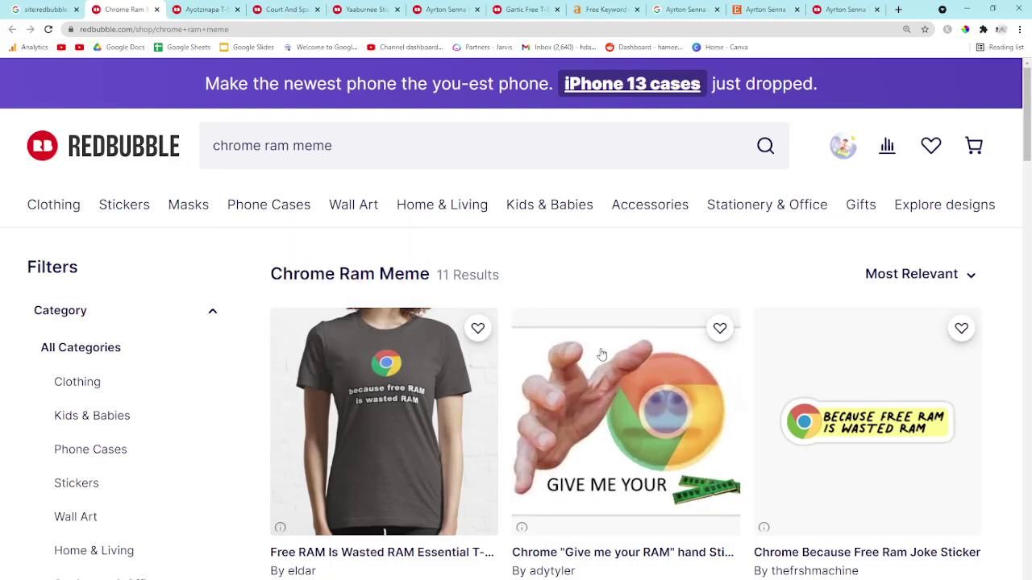
key("ctrl+shift+Tab")
scroll(286, 346, "up", 10)
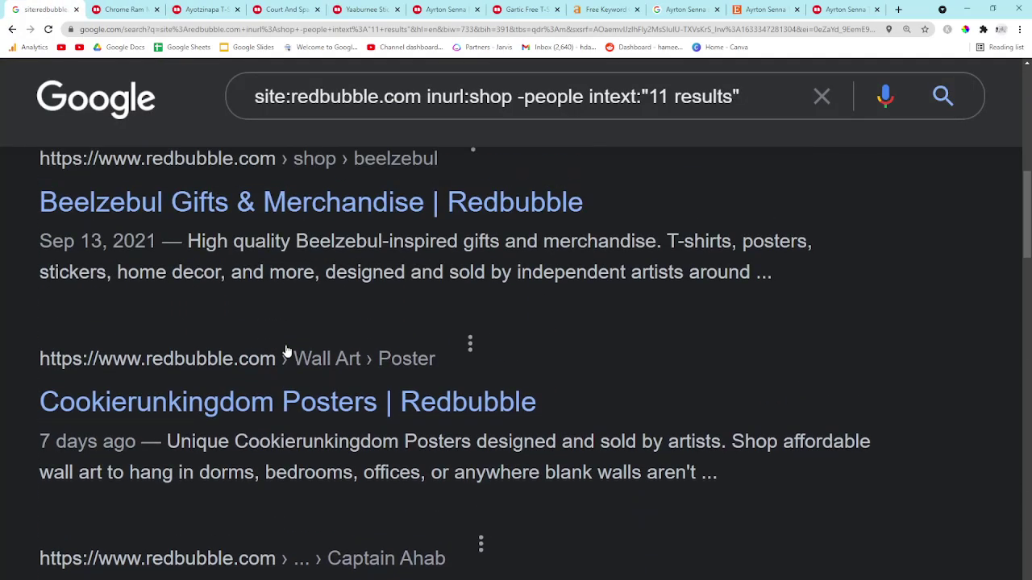
scroll(286, 351, "up", 5)
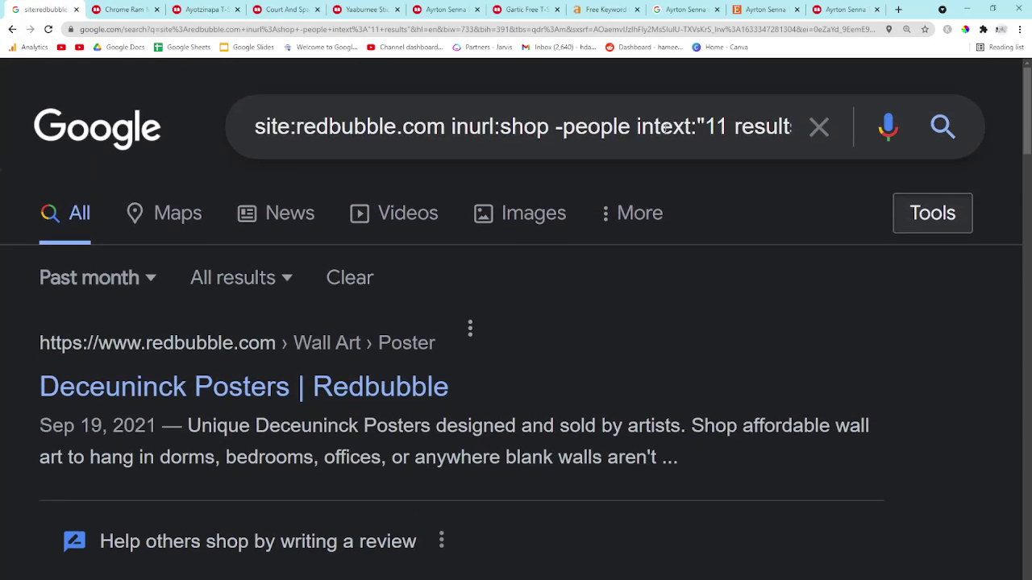
Step: Rerun the query with intext:"9 results" and begin changing its time range
left_click(728, 125)
key("BackSpace")
key("BackSpace")
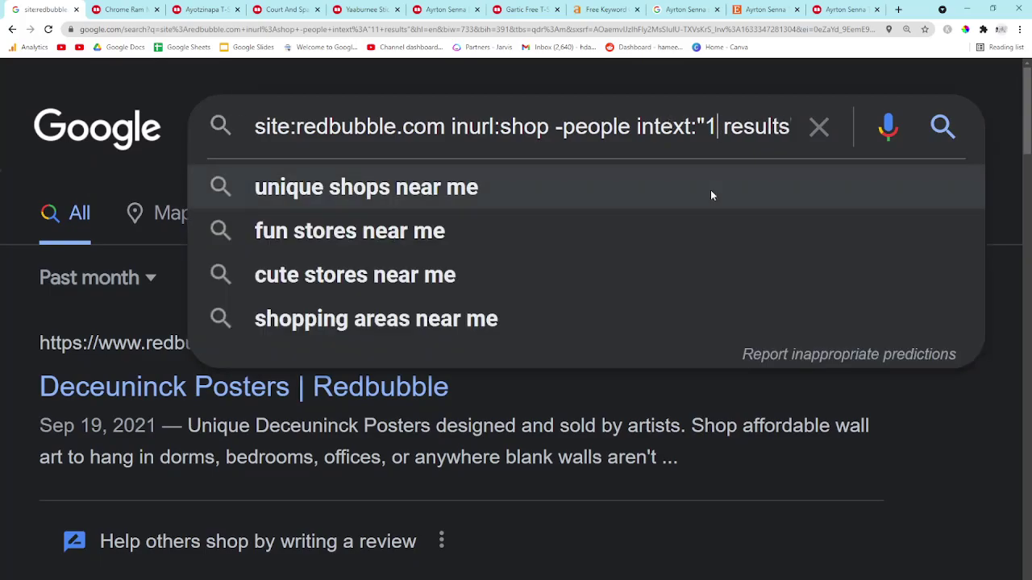
type("9")
key("Return")
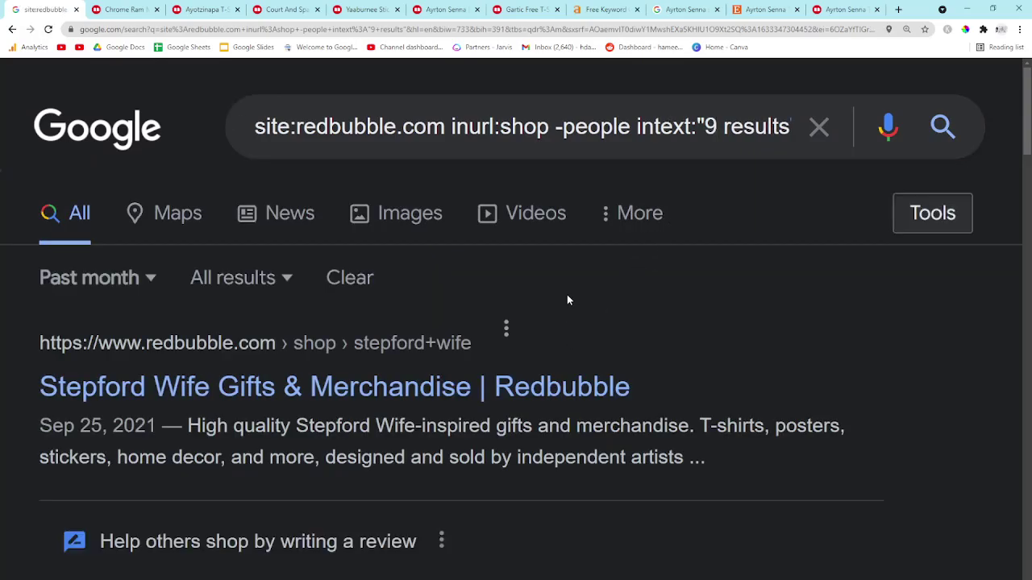
scroll(398, 505, "down", 15)
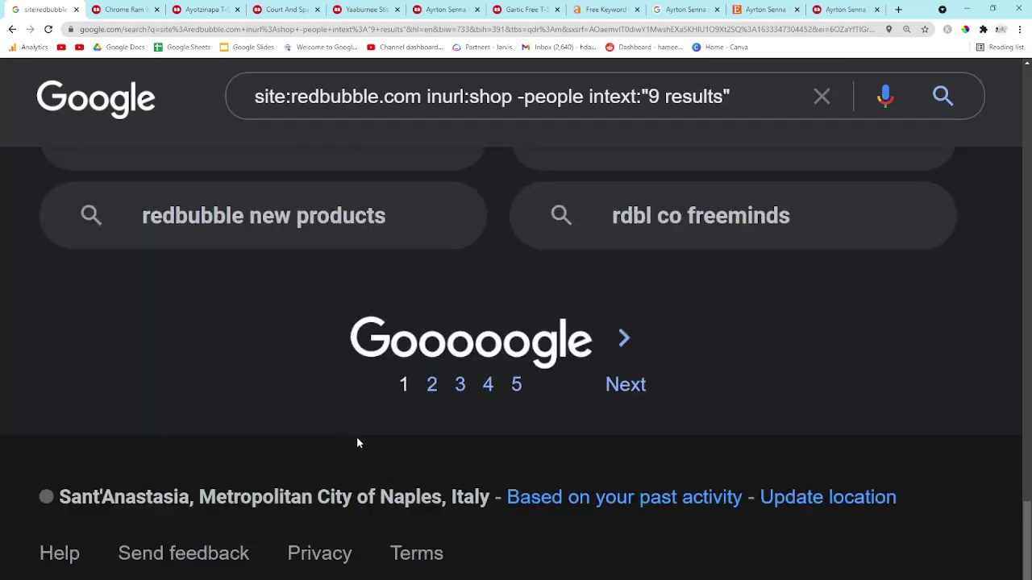
scroll(330, 268, "up", 10)
scroll(32, 335, "up", 2)
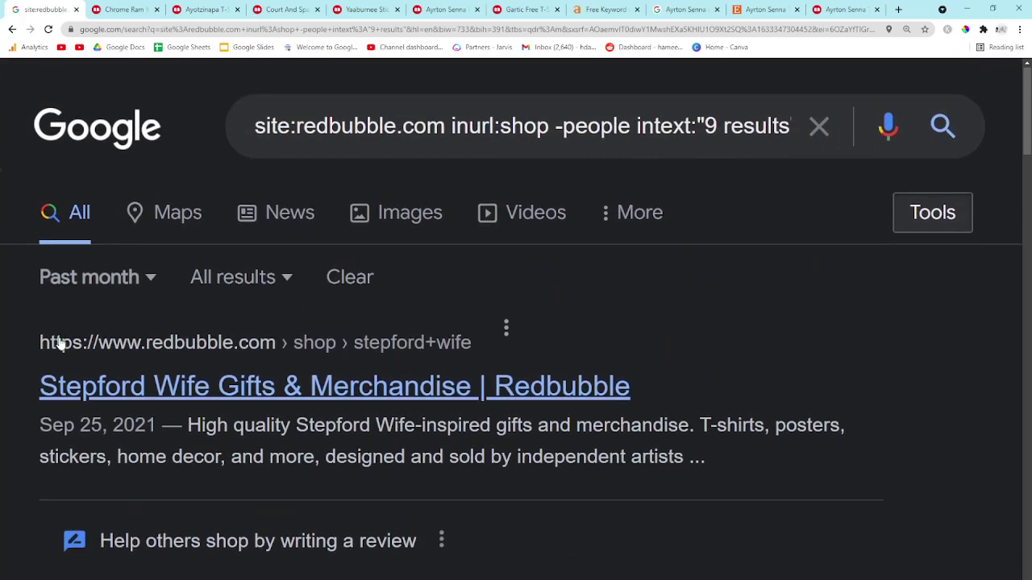
left_click(95, 278)
Step: Widen the search to any time and add intitle:"coffee" to the query
left_click(129, 306)
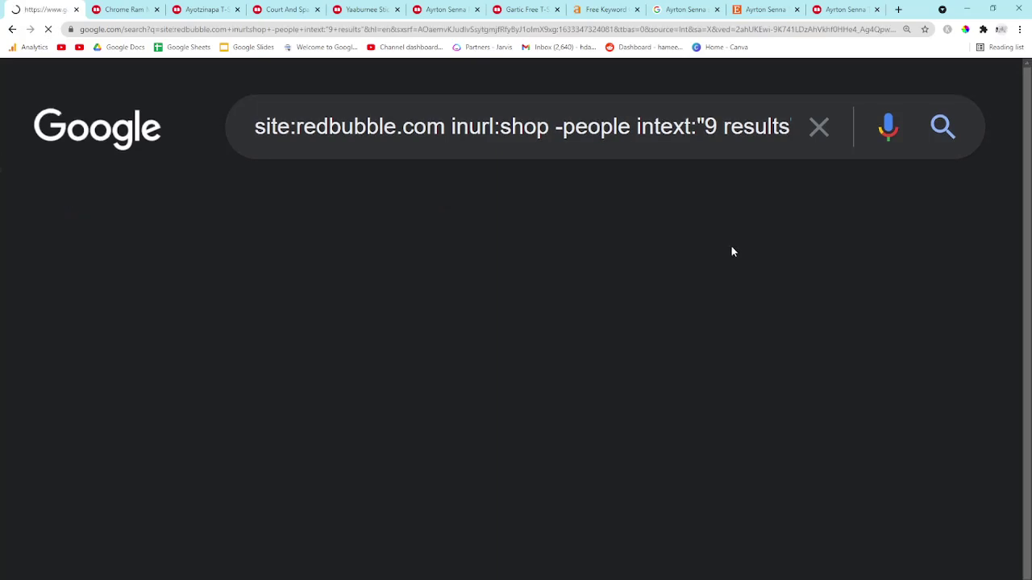
left_click_drag(744, 144, 847, 135)
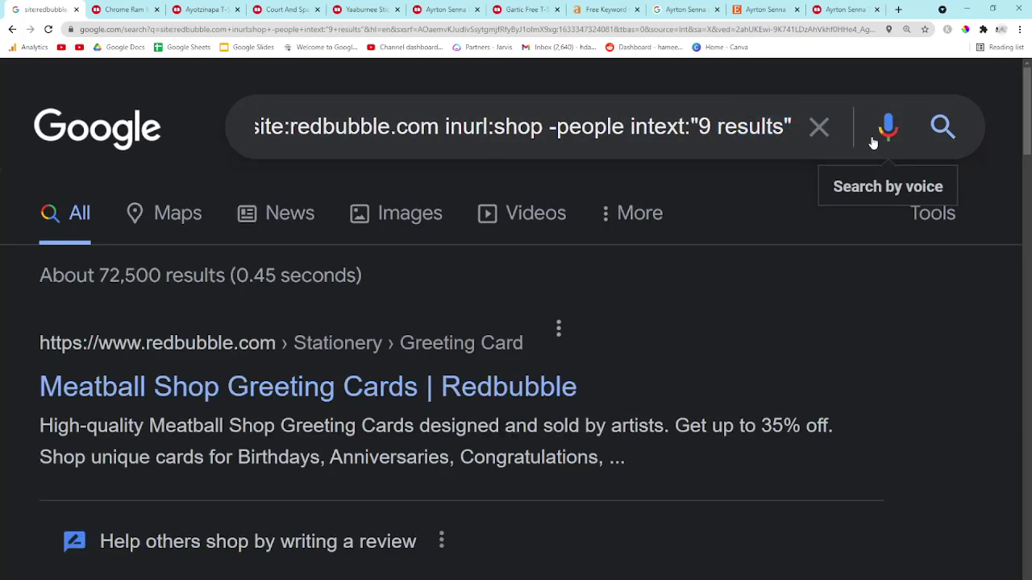
type("int")
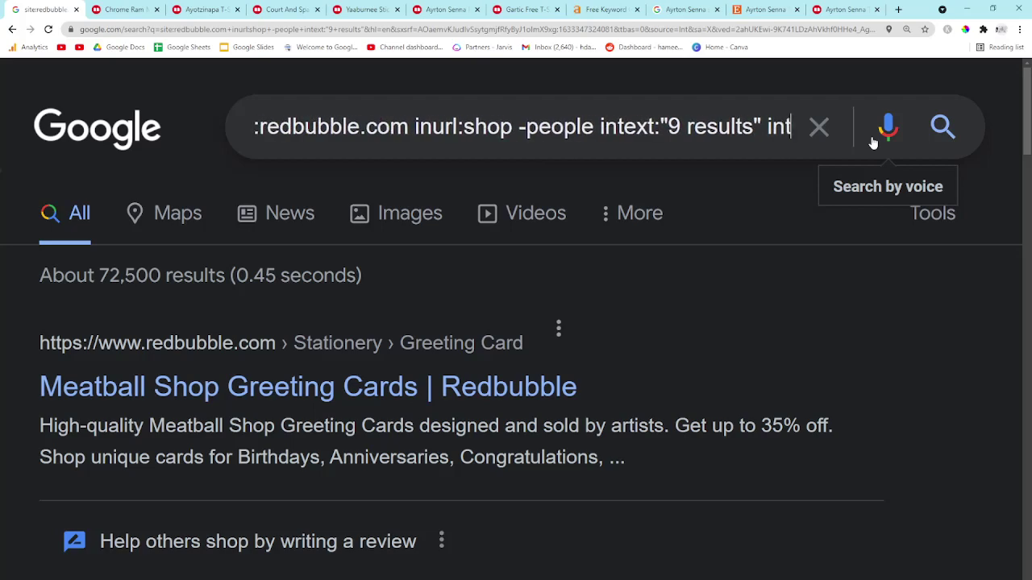
type("itle:\"coffee\"")
key("Return")
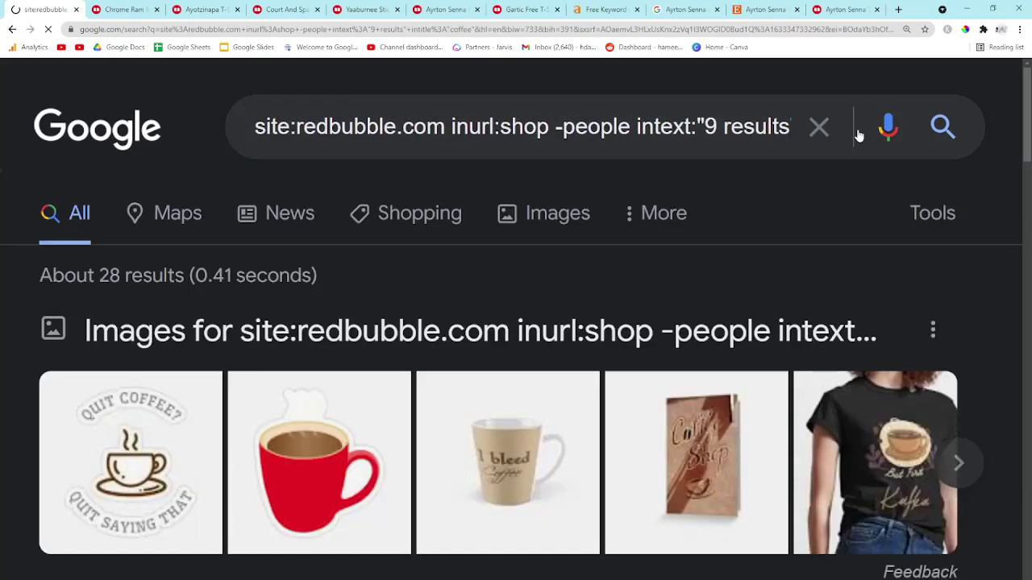
Step: Open the Npc Coffee and Lipstick Tattoos Coffee T-Shirts Redbubble results in new tabs
scroll(101, 275, "down", 3)
scroll(102, 275, "down", 2)
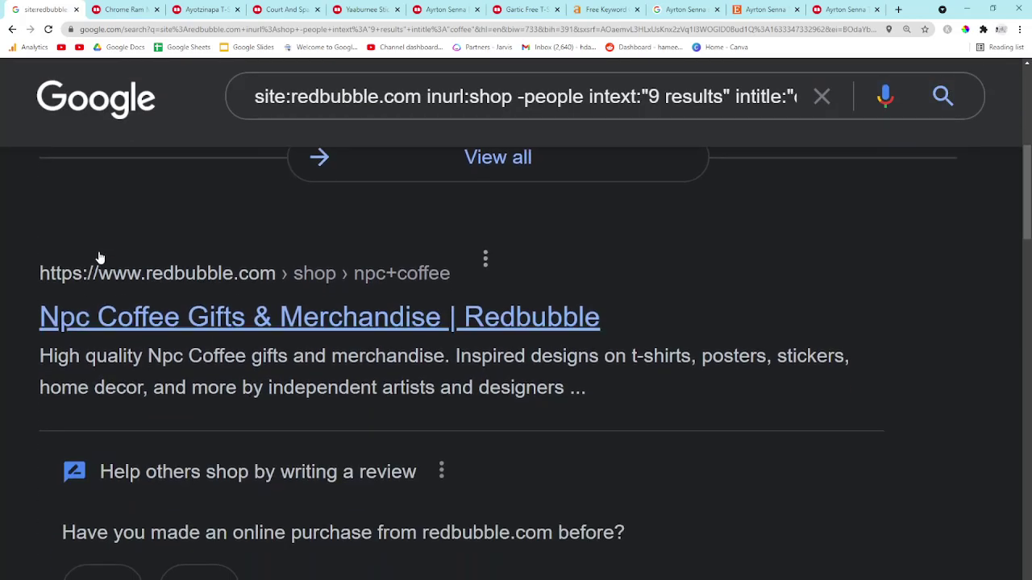
left_click(150, 322)
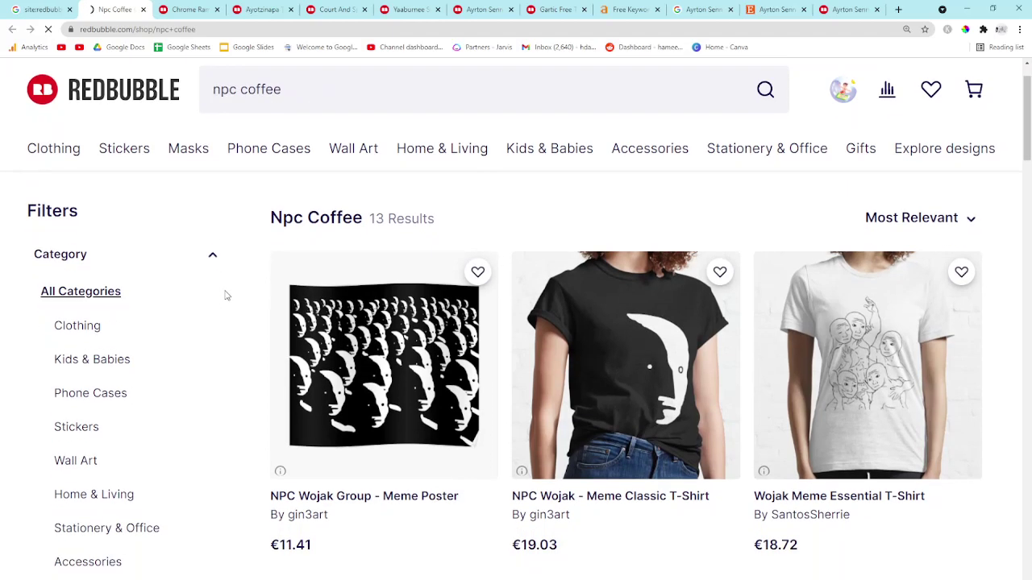
scroll(227, 296, "down", 1)
key("ctrl+shift+Tab")
scroll(180, 388, "down", 3)
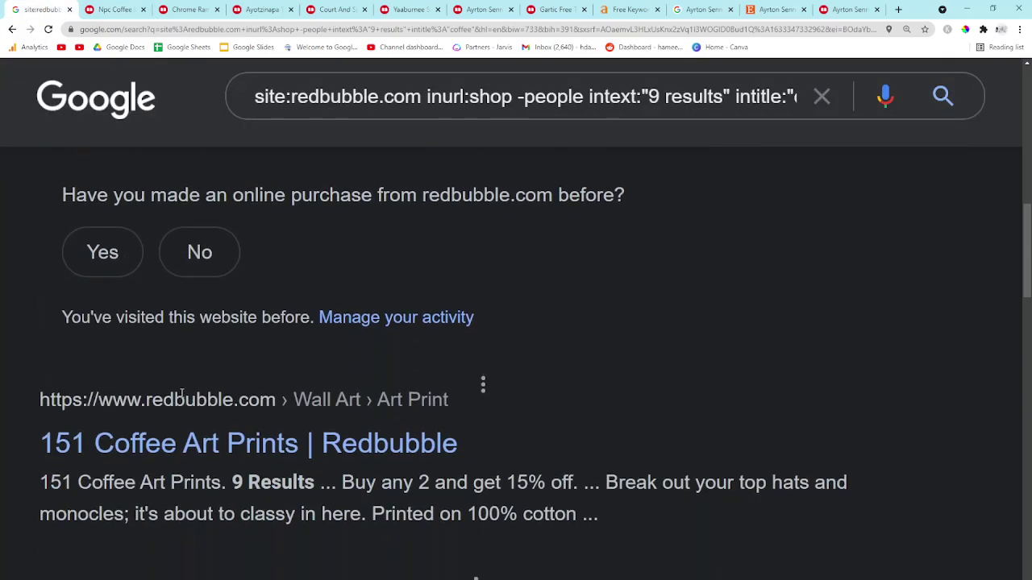
scroll(180, 399, "down", 3)
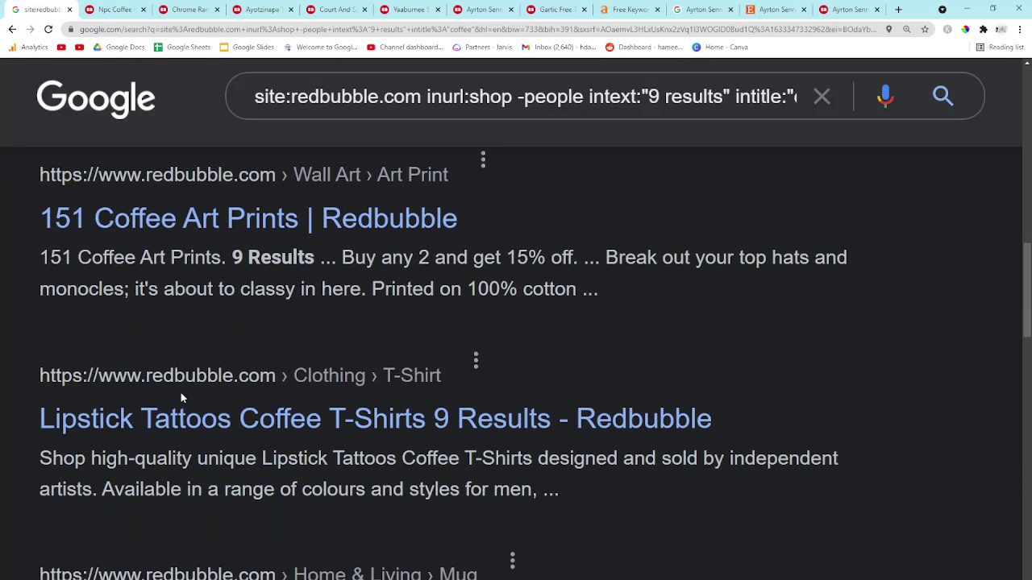
scroll(182, 399, "down", 1)
left_click(182, 311, "ctrl")
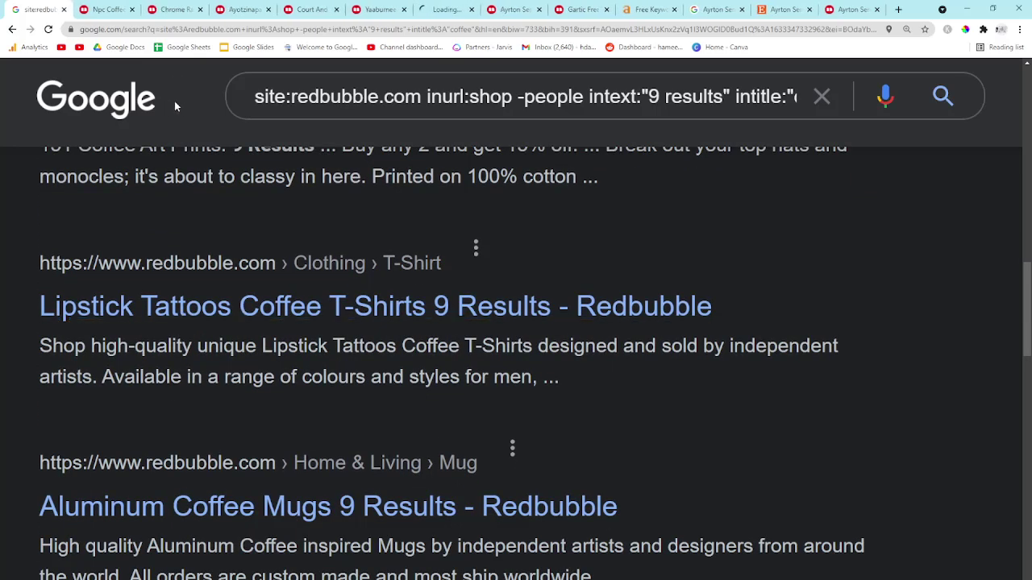
left_click(133, 9)
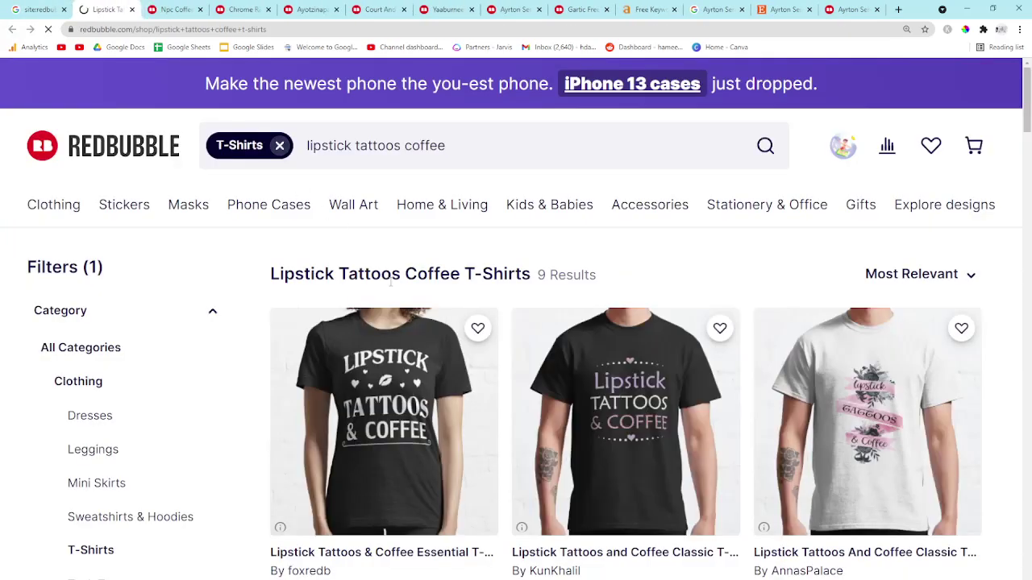
Step: Copy 'Lipstick Tattoos Coffee' from the heading and search Google for it
left_click_drag(460, 279, 279, 275)
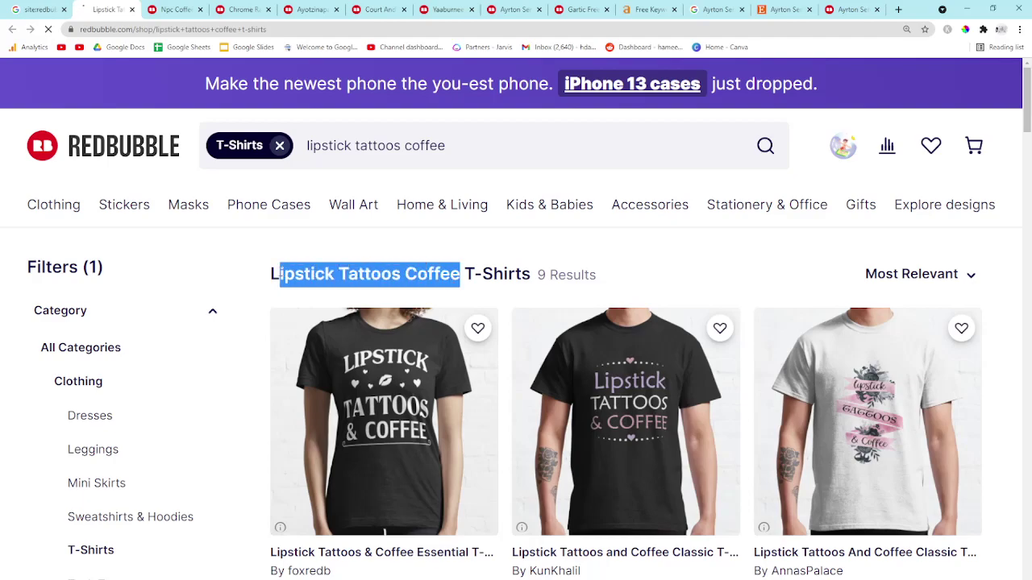
key("ctrl+c")
left_click(513, 10)
left_click(512, 29)
key("ctrl+v")
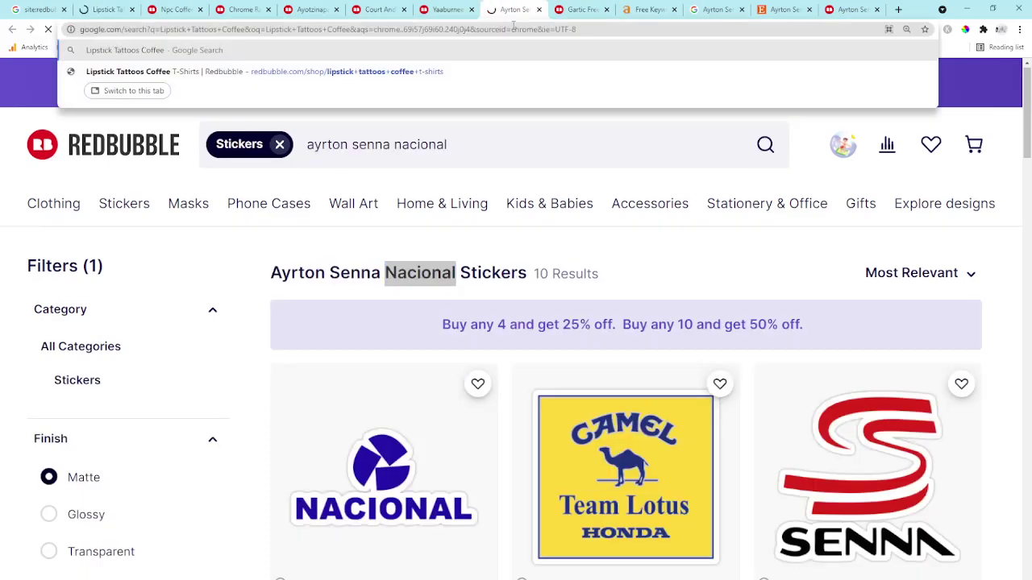
key("Return")
Step: Open the TeePublic Lipstick Tattoos Coffee T-shirt result in a new tab
scroll(278, 411, "down", 6)
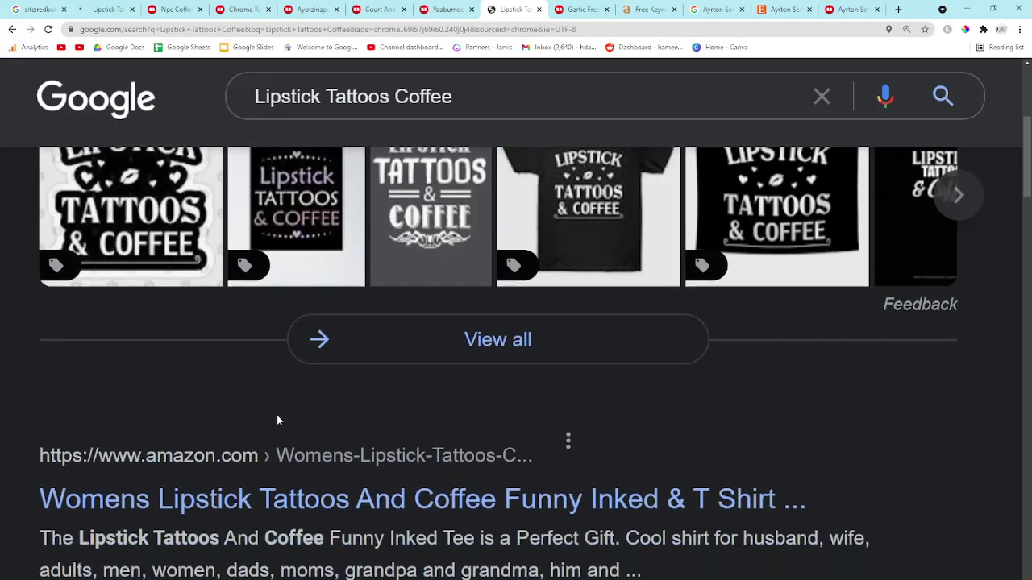
scroll(278, 420, "down", 5)
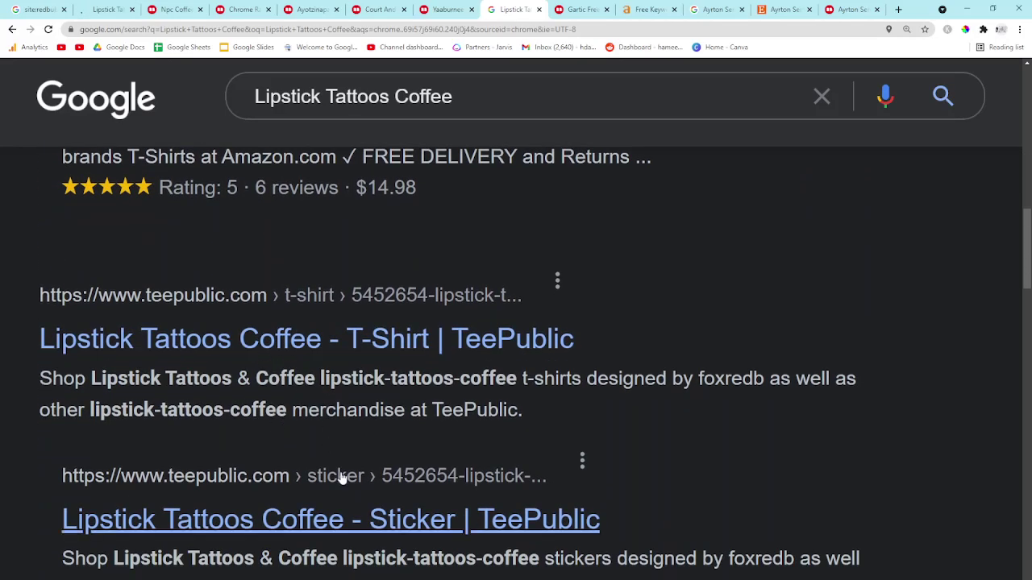
scroll(341, 476, "down", 1)
scroll(379, 463, "down", 2)
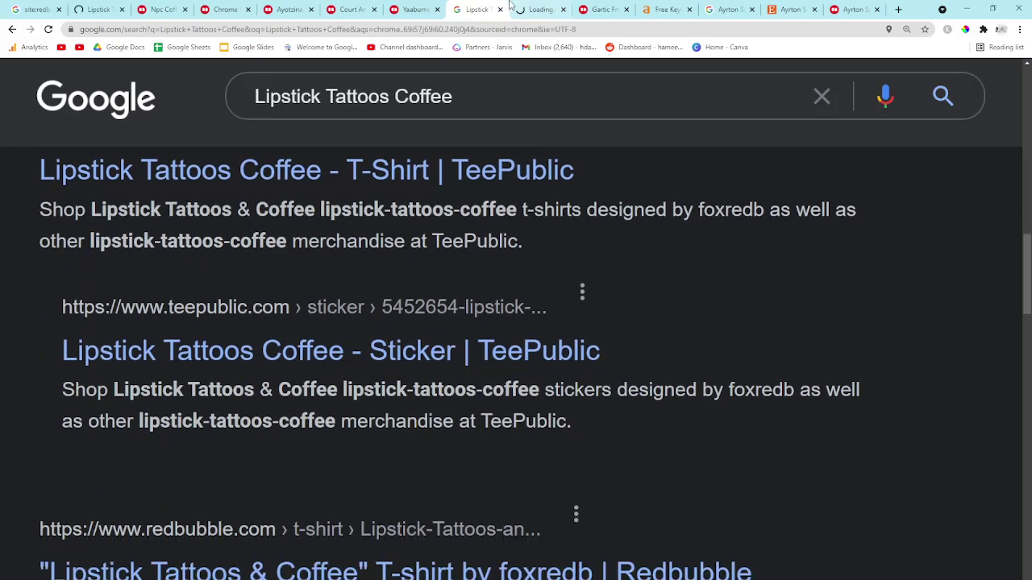
middle_click(282, 168)
left_click(536, 9)
left_click(488, 8)
Step: Scan the remaining results, then move through the TeePublic, Ayrton Senna and Ahrefs tabs
scroll(288, 374, "down", 3)
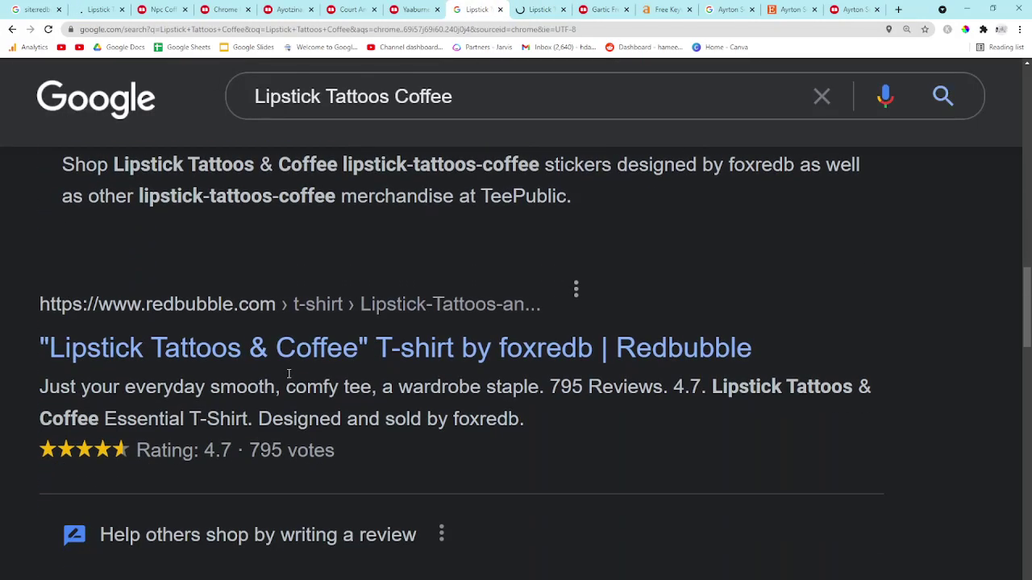
scroll(262, 362, "down", 1)
left_click_drag(380, 363, 2, 338)
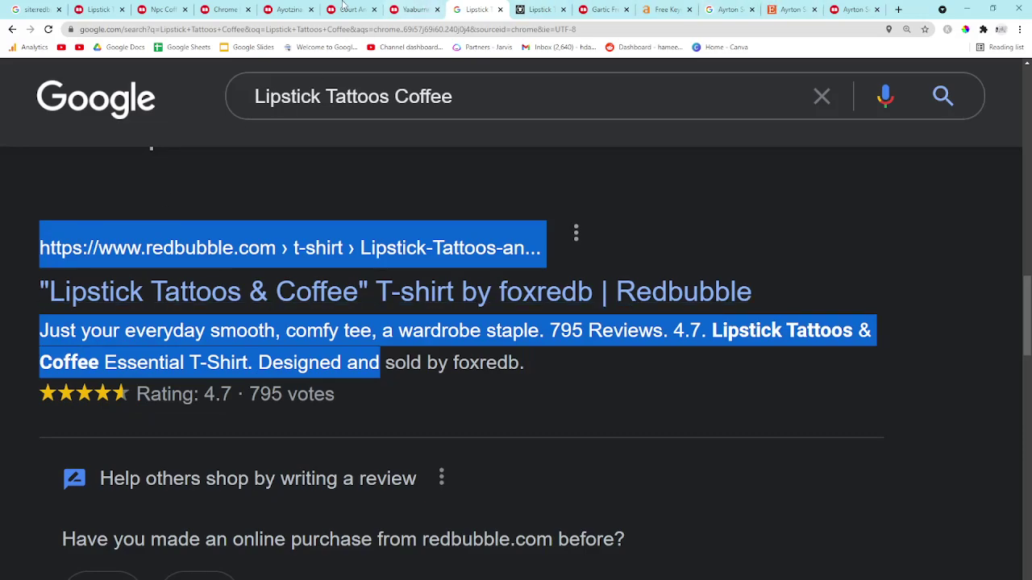
left_click(270, 88)
scroll(418, 231, "down", 4)
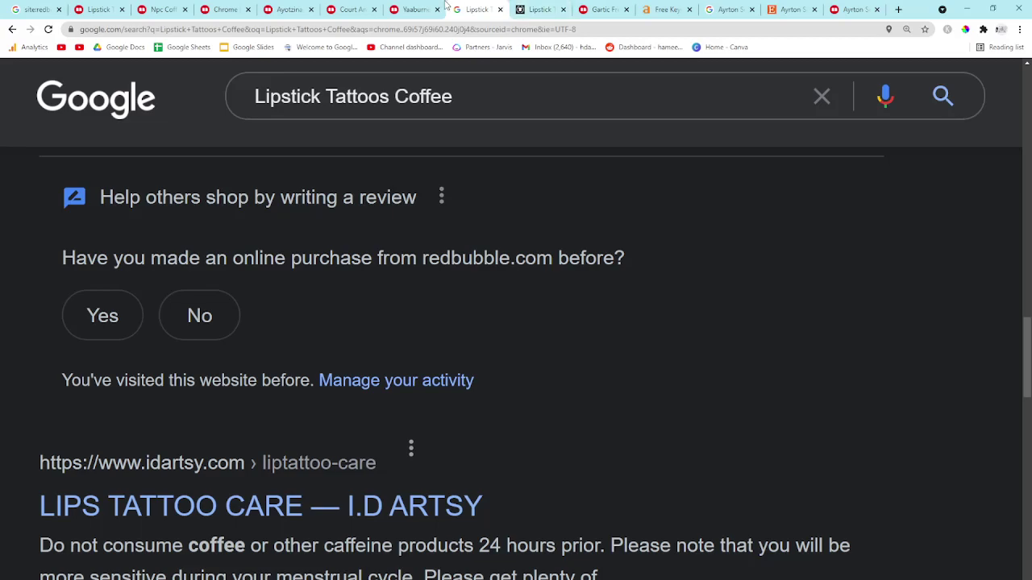
left_click(538, 9)
left_click(728, 9)
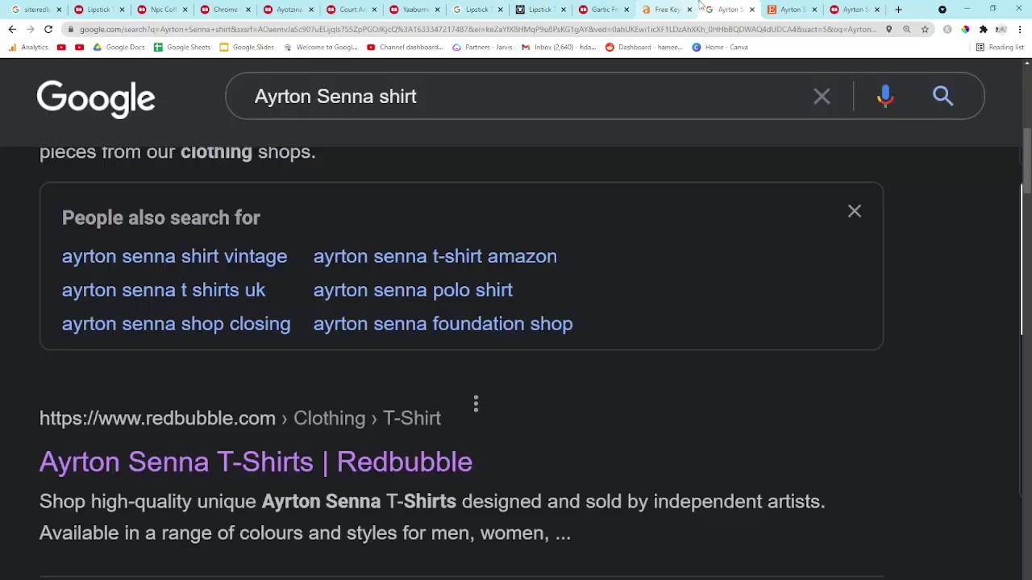
left_click(666, 9)
Step: Run 'Lipstick Tattoos Coffee' in Ahrefs Keyword Generator (0 ideas), then return to the site:redbubble results
scroll(384, 193, "up", 3)
triple_click(351, 193)
key("ctrl+v")
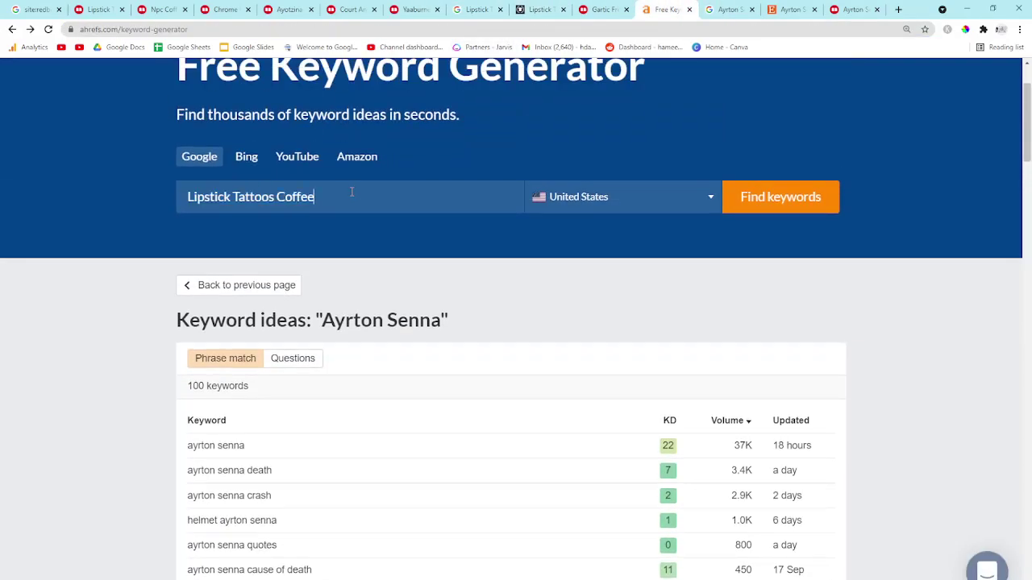
left_click(759, 199)
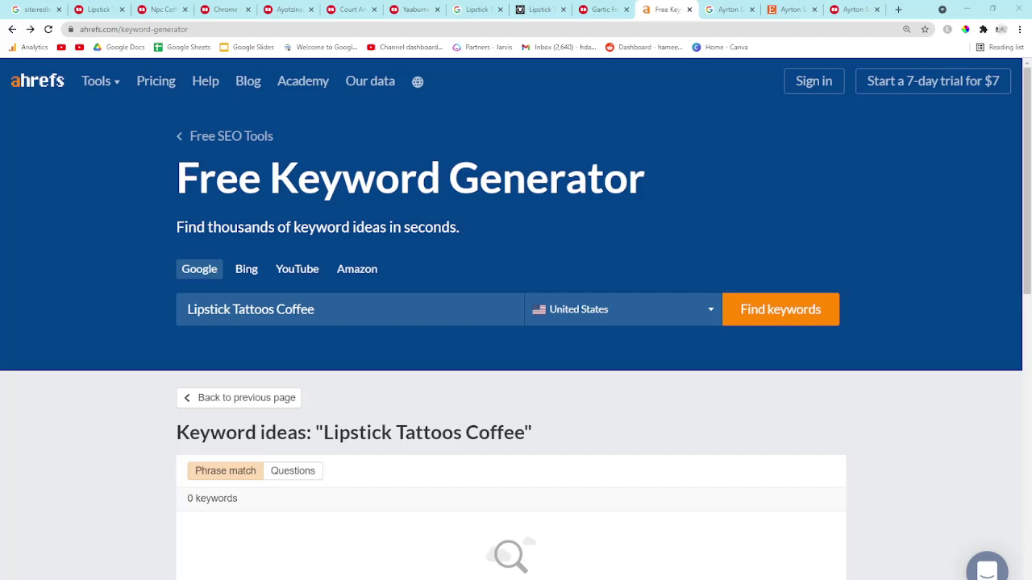
left_click(36, 9)
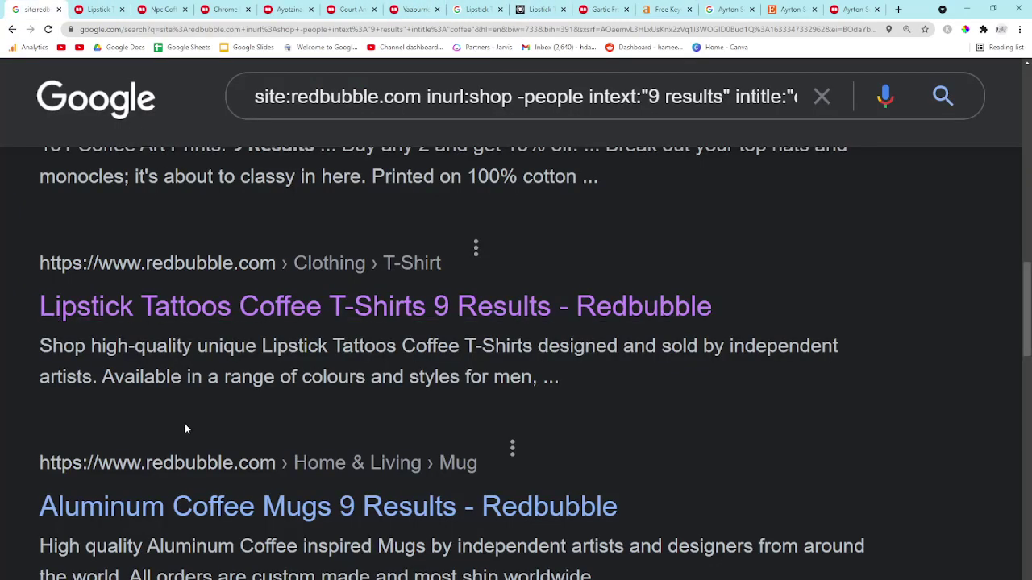
Step: Open the 'Coffee Then Talkee T-Shirts' Redbubble result in a new tab and view it
scroll(180, 423, "down", 1)
scroll(225, 378, "down", 2)
scroll(248, 391, "down", 3)
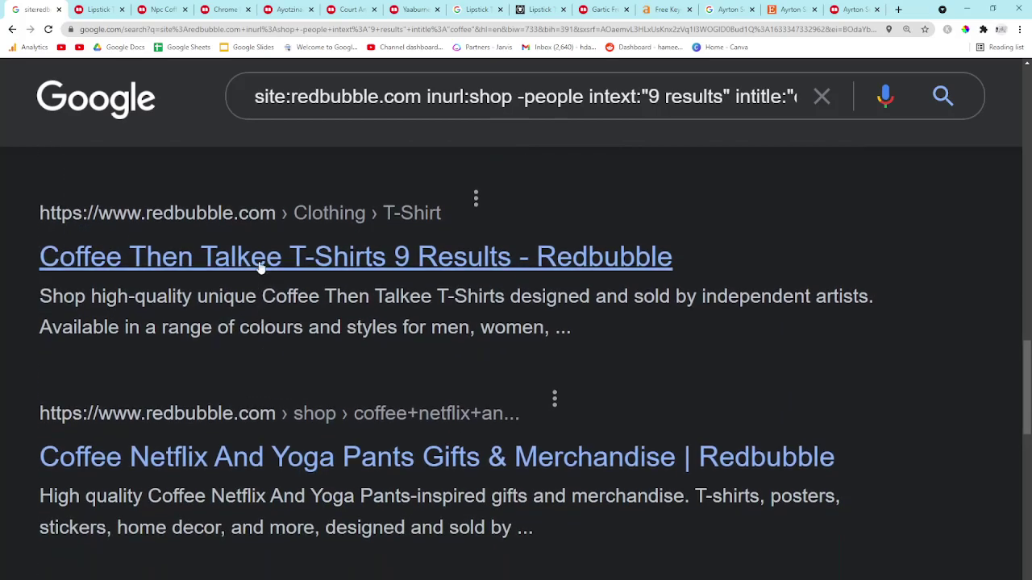
middle_click(259, 259)
left_click(119, 8)
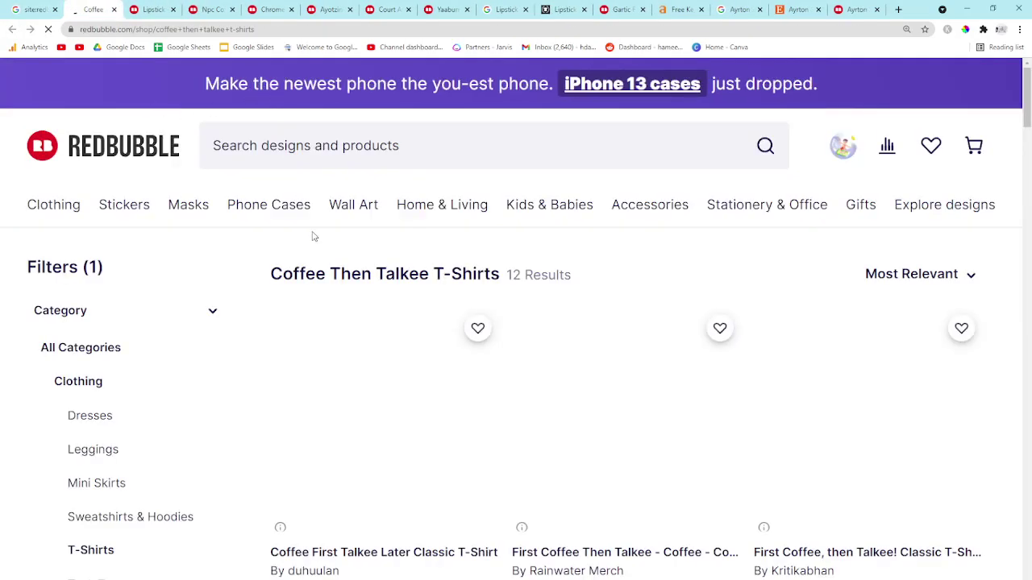
Step: Copy 'Coffee Then Talkee' from the Redbubble heading and search Google for it
left_click_drag(431, 277, 271, 280)
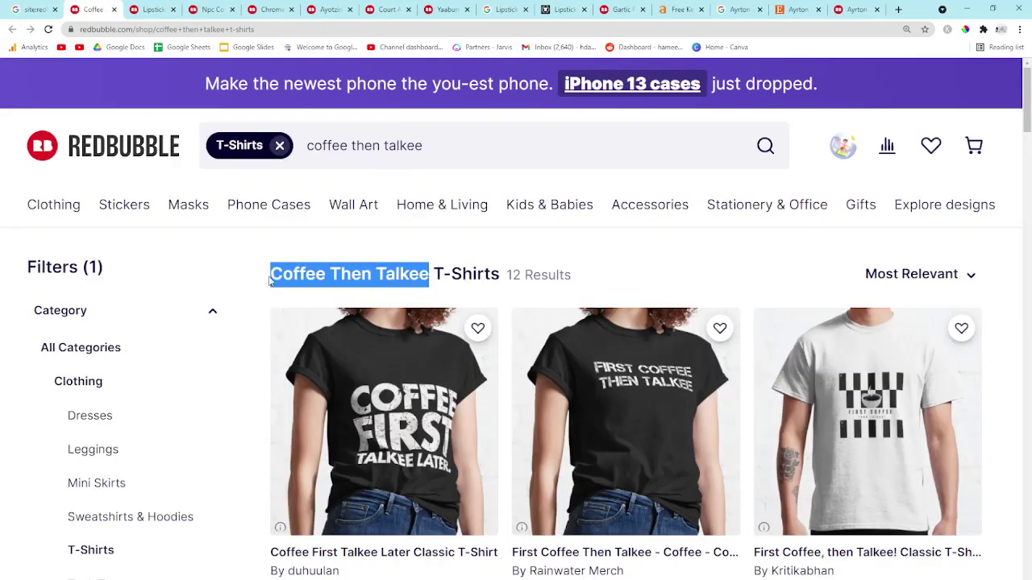
key("ctrl+c")
left_click(505, 9)
triple_click(390, 90)
key("ctrl+v")
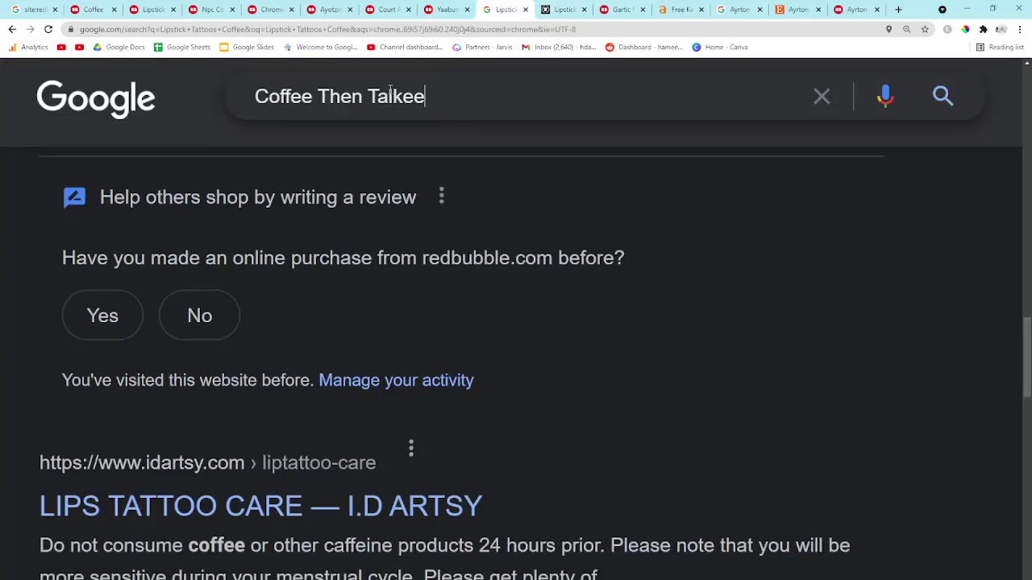
key("Return")
Step: Open the Etsy 'Coffee Before Talkie' and Redbubble 'Coffee Before Talkee' (22 results) results in new tabs
scroll(239, 338, "down", 9)
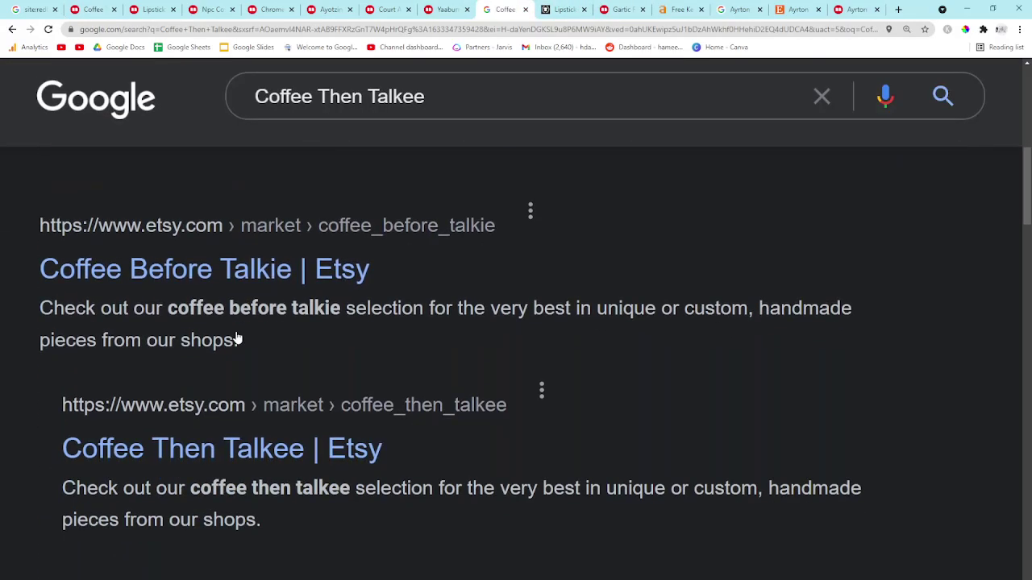
scroll(225, 323, "up", 2)
middle_click(203, 271)
left_click(516, 9)
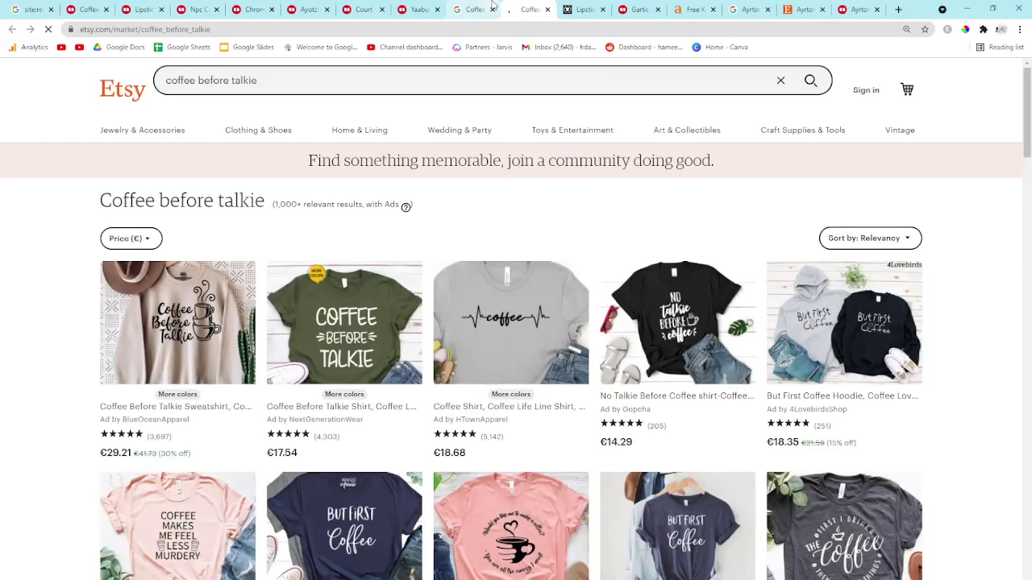
left_click(484, 9)
scroll(343, 331, "down", 3)
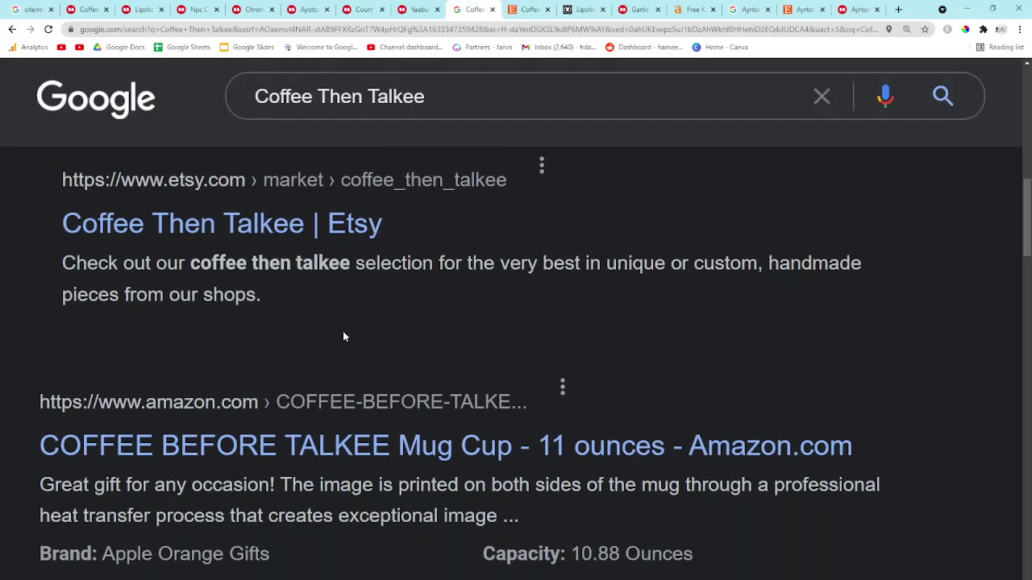
scroll(343, 331, "down", 8)
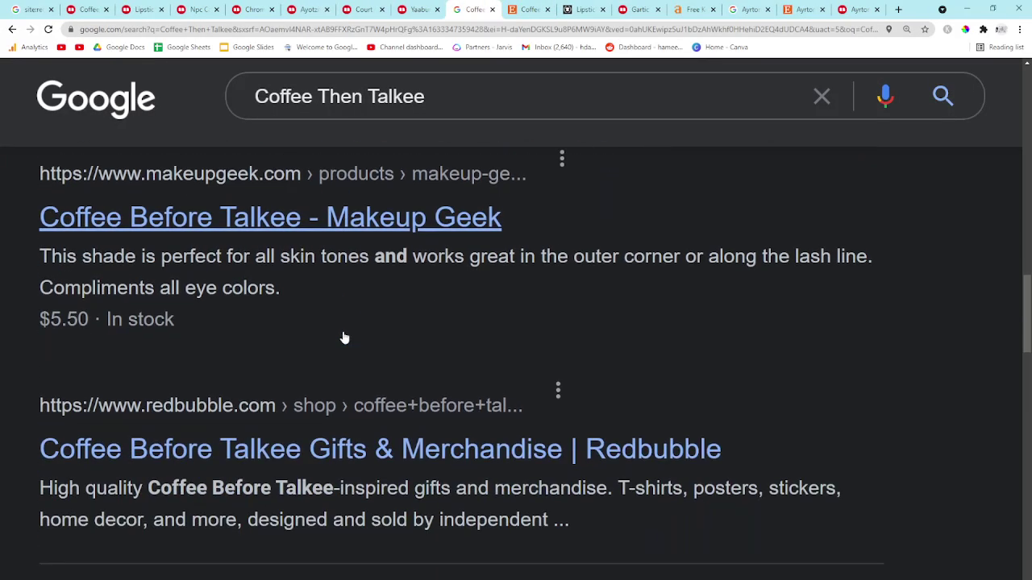
middle_click(336, 332)
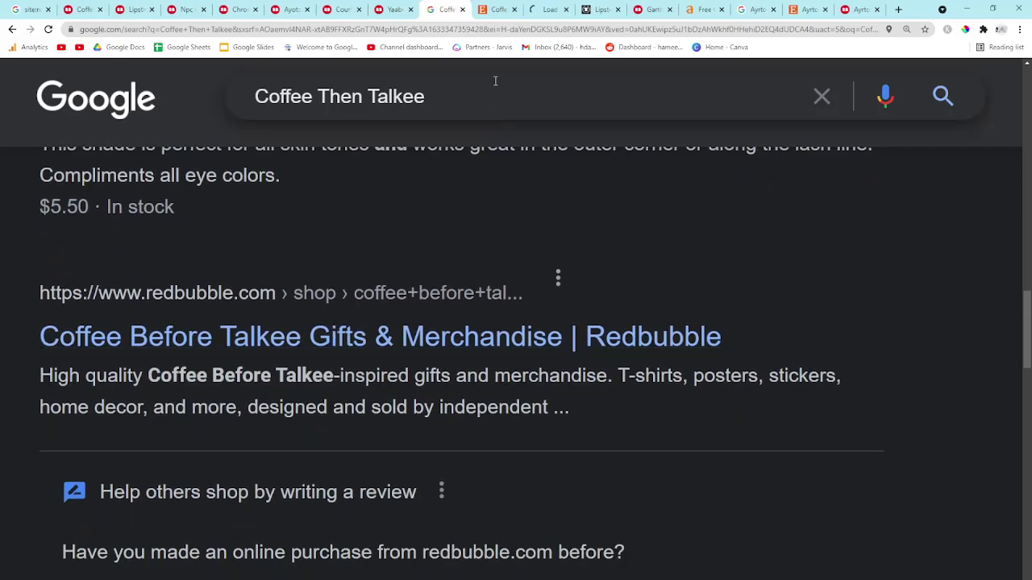
left_click(449, 9)
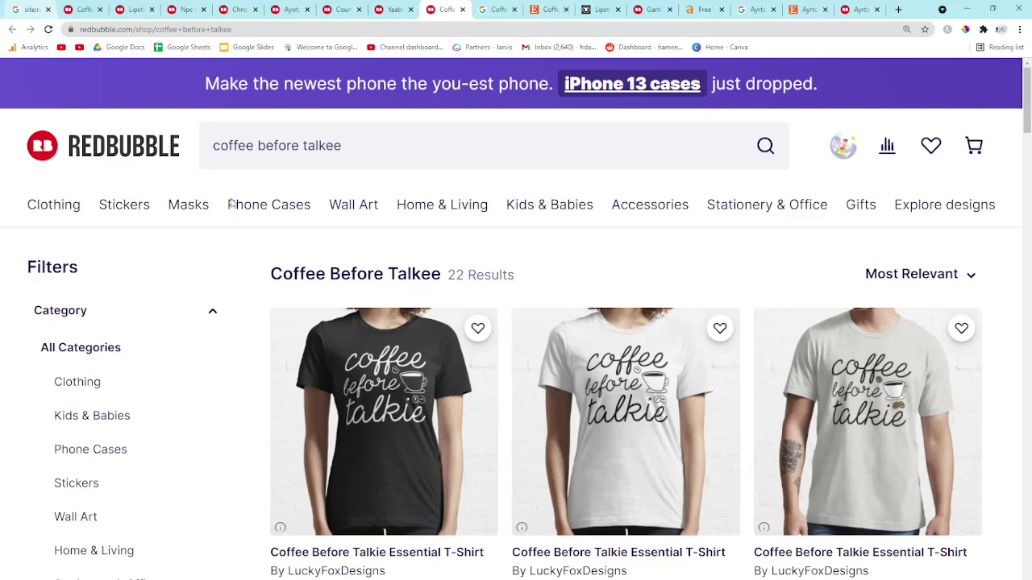
Step: Generate Ahrefs keyword ideas for 'Coffee Then Talkee', giving 2 ideas at volume 10
scroll(499, 258, "down", 5)
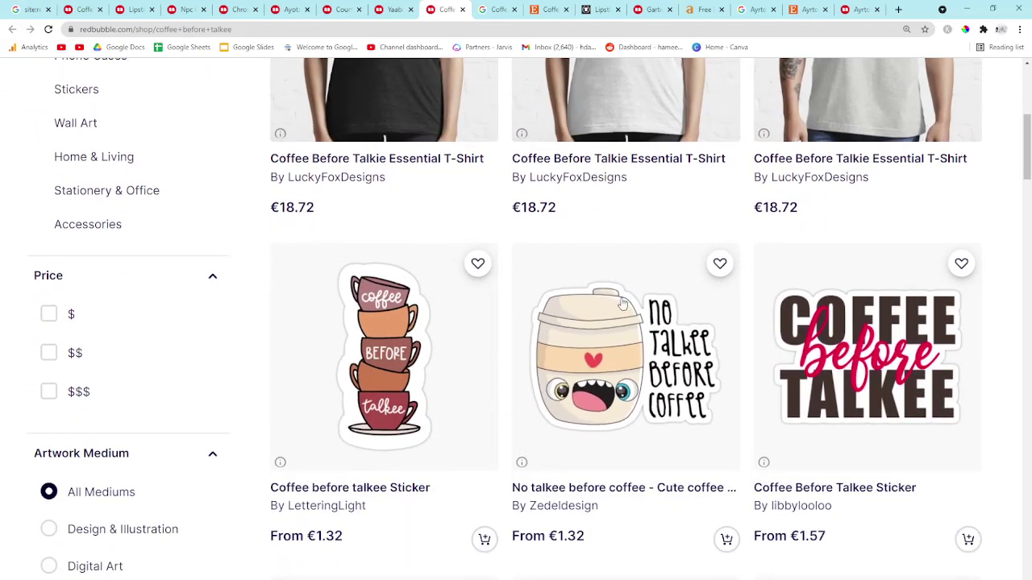
scroll(610, 299, "up", 5)
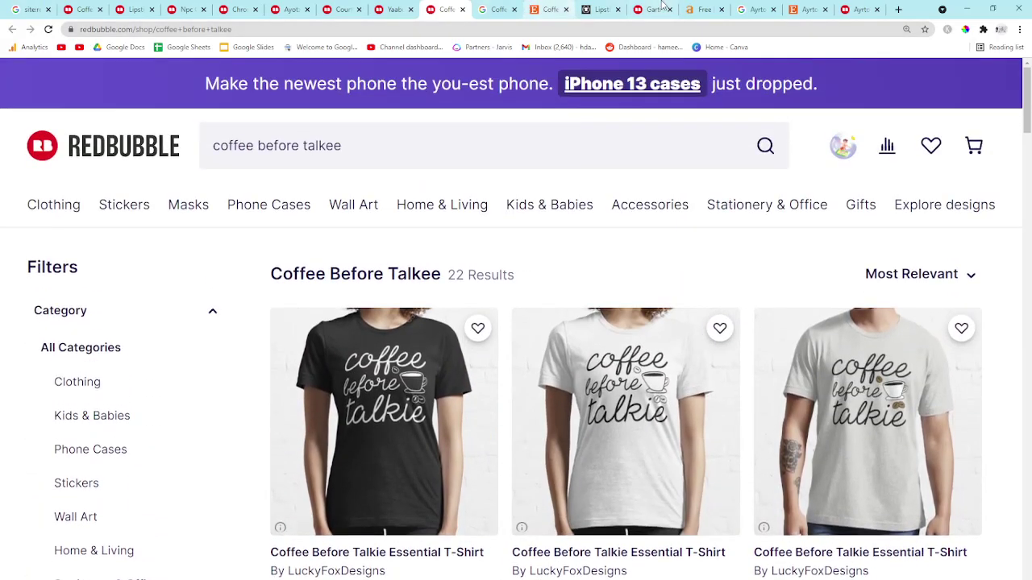
left_click(481, 9)
left_click(701, 9)
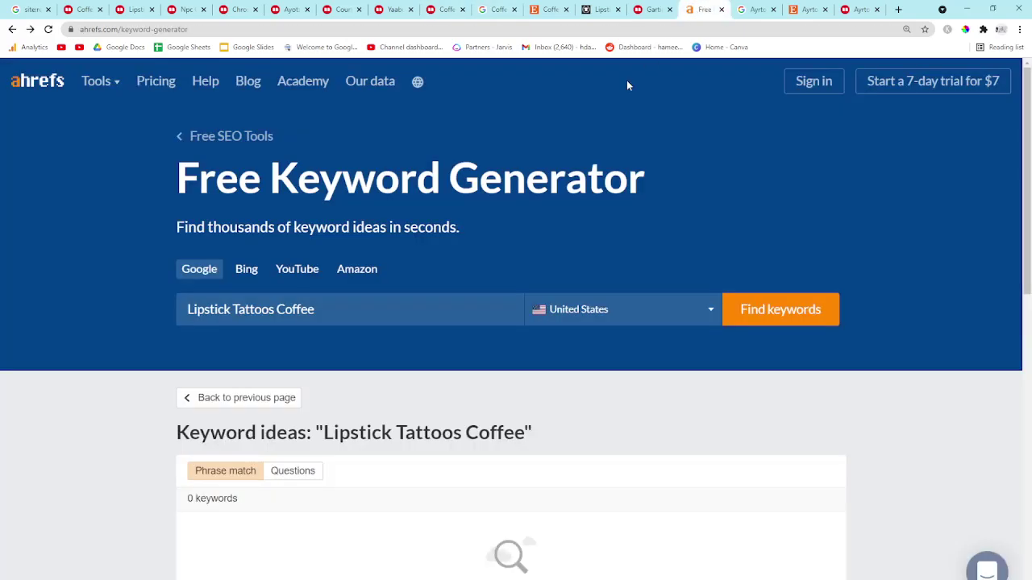
key("ctrl+v")
key("Return")
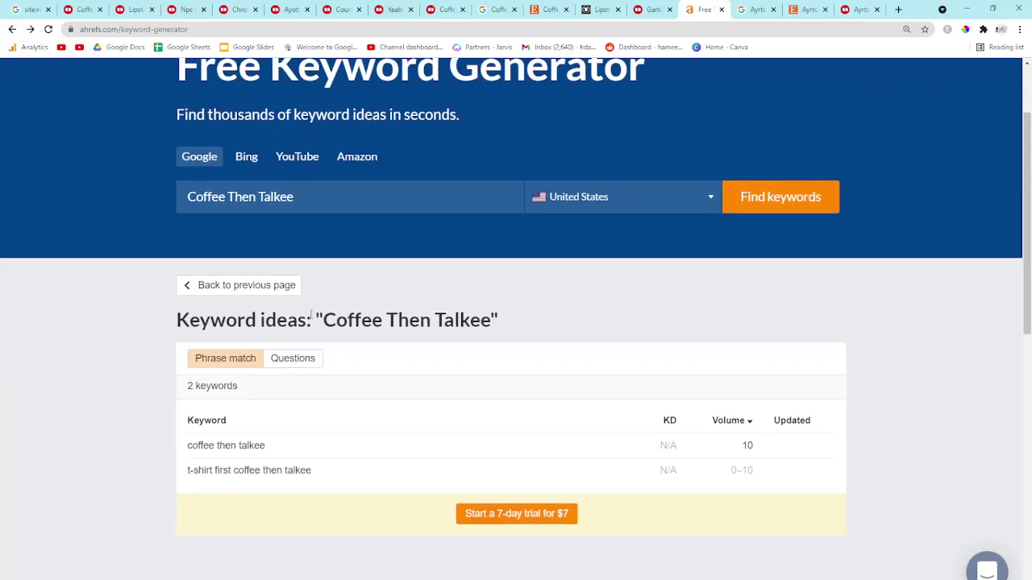
Step: Go to the Etsy Coffee Before Talkie tab and select its web address for replacement
left_click(600, 9)
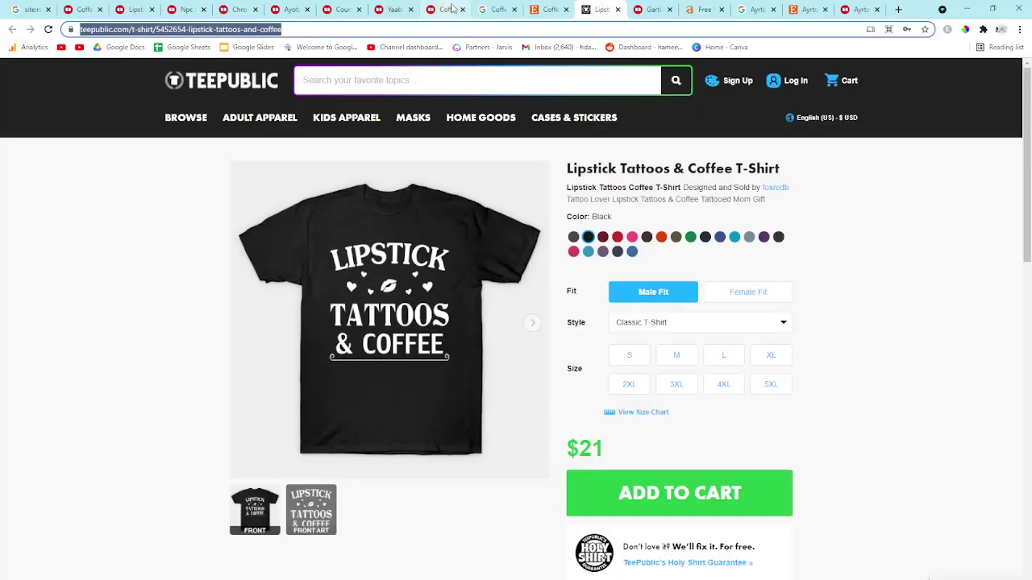
left_click(488, 6)
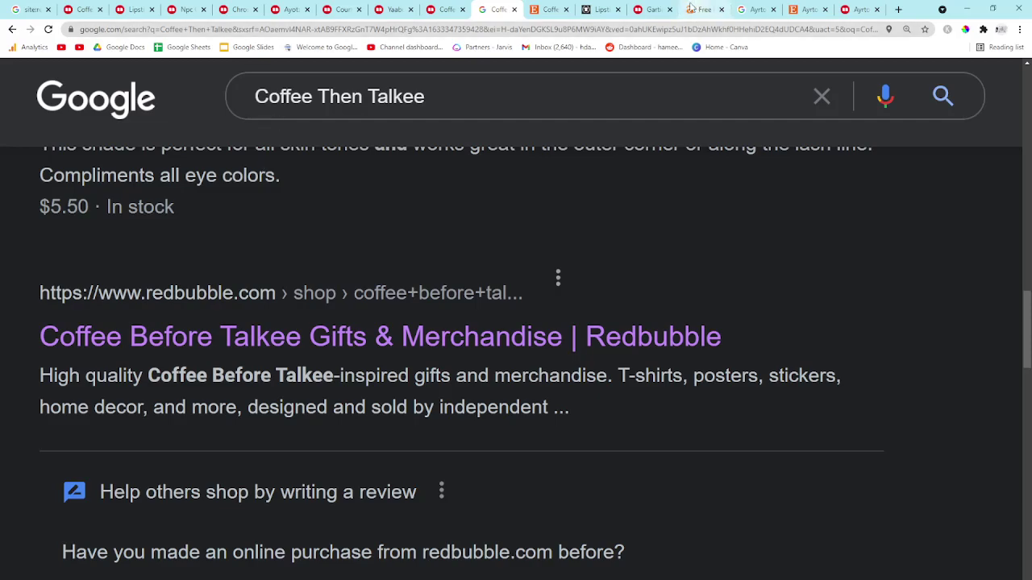
left_click(530, 7)
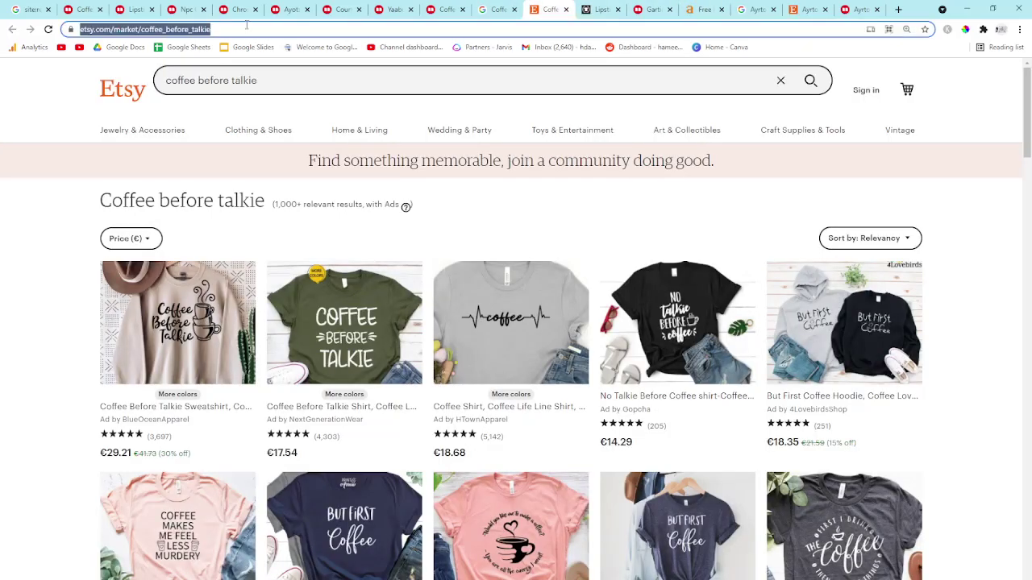
left_click(129, 29)
Step: Load photopea.com in that tab, move it second, and accept its privacy choices
type("photopea.com")
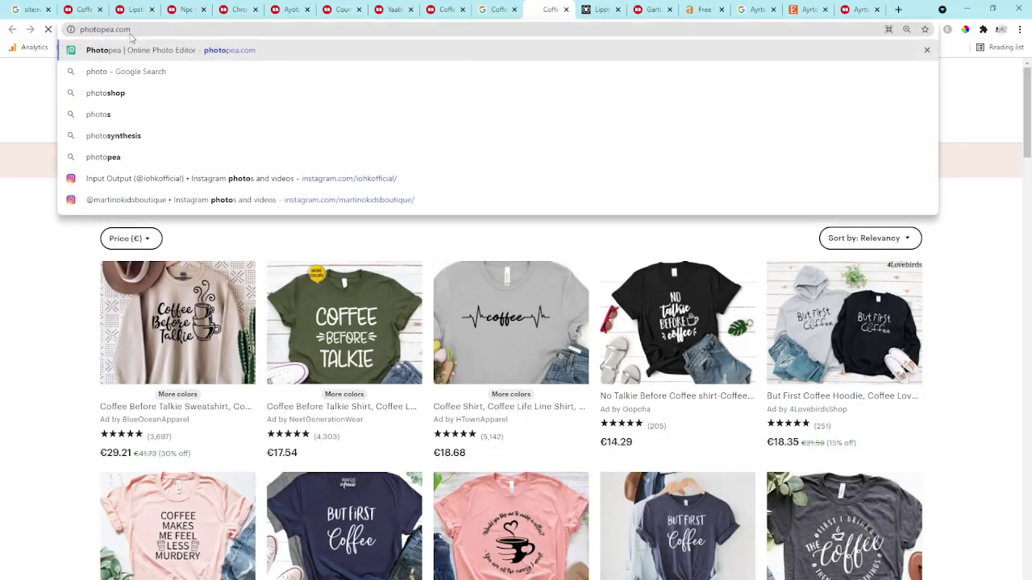
key("Return")
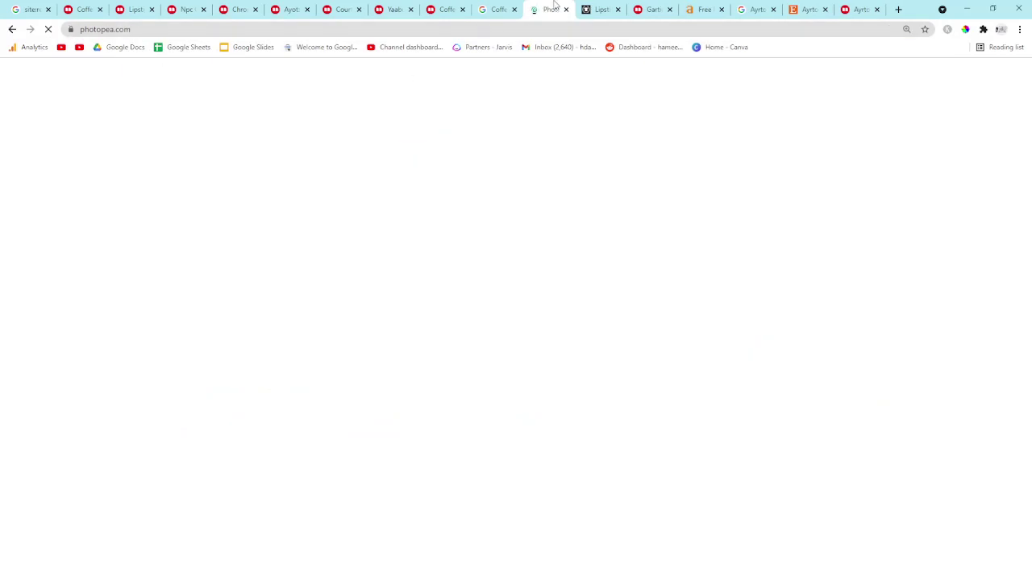
left_click_drag(548, 9, 97, 7)
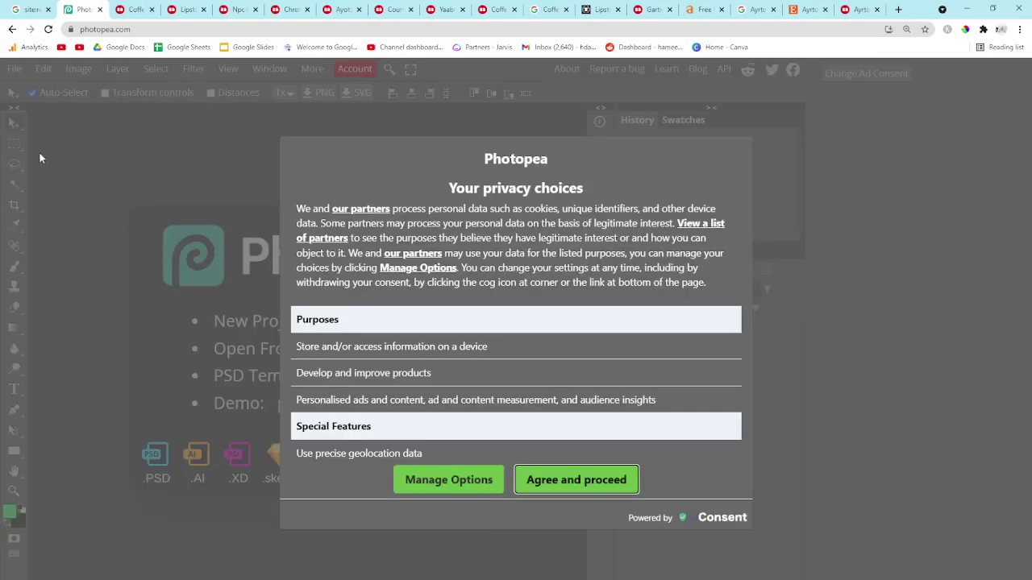
left_click(567, 484)
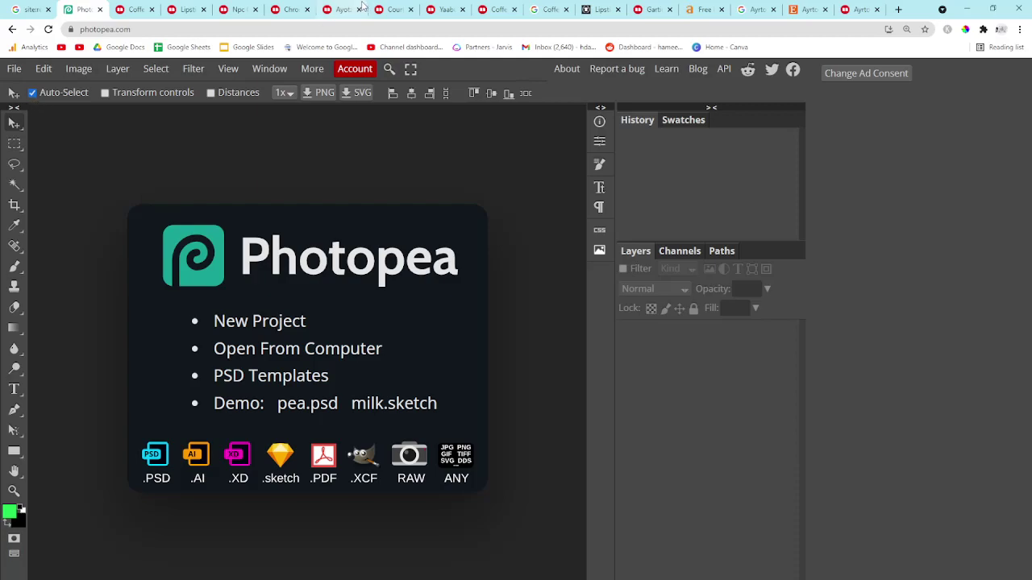
Step: Search Google for 'merch titans dimensions redbubble' and scroll to the Merch Titans Automation result
left_click(553, 10)
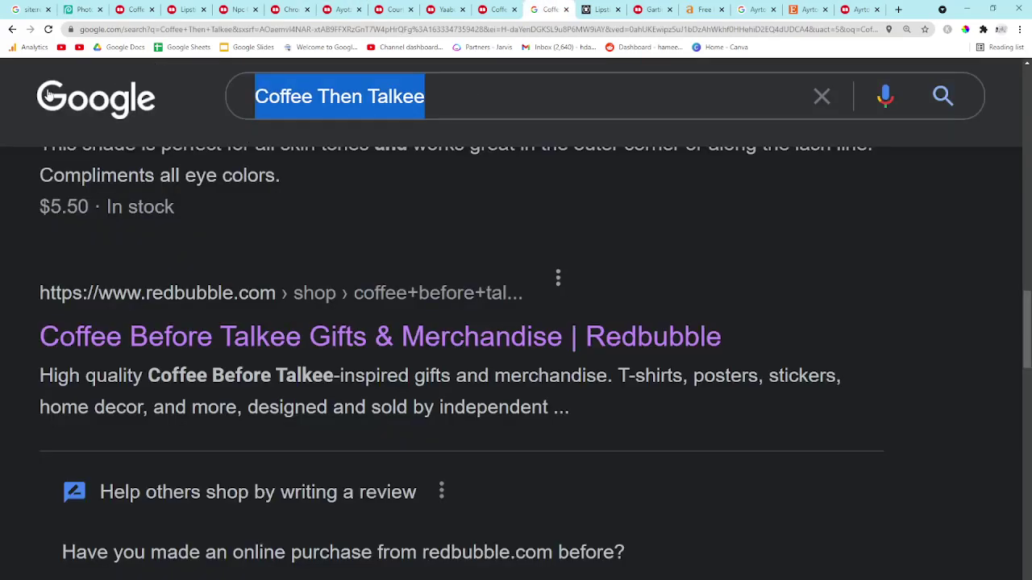
type("merch b")
key("BackSpace")
key("BackSpace")
key("BackSpace")
key("BackSpace")
key("BackSpace")
key("BackSpace")
key("BackSpace")
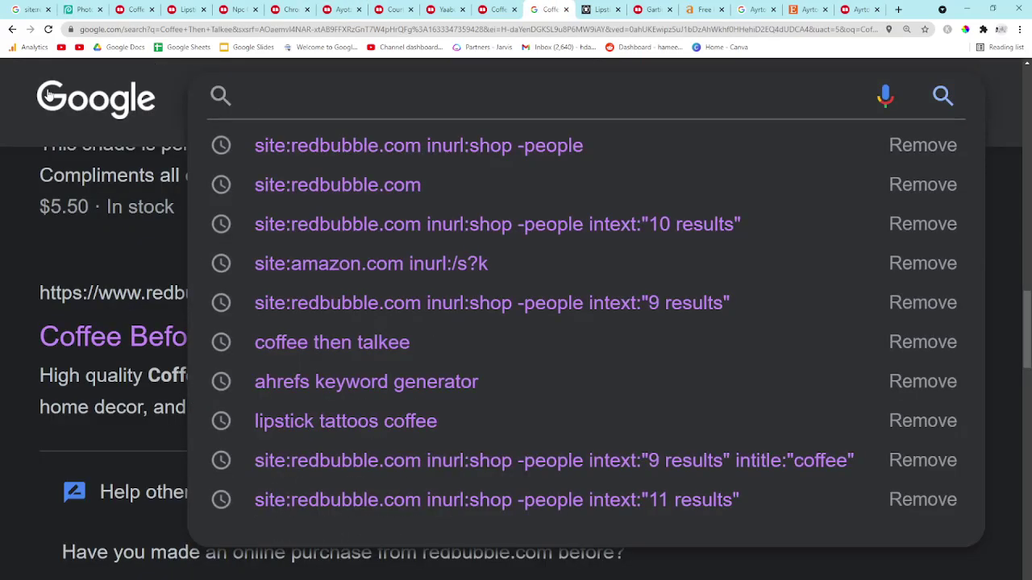
left_click(2, 180)
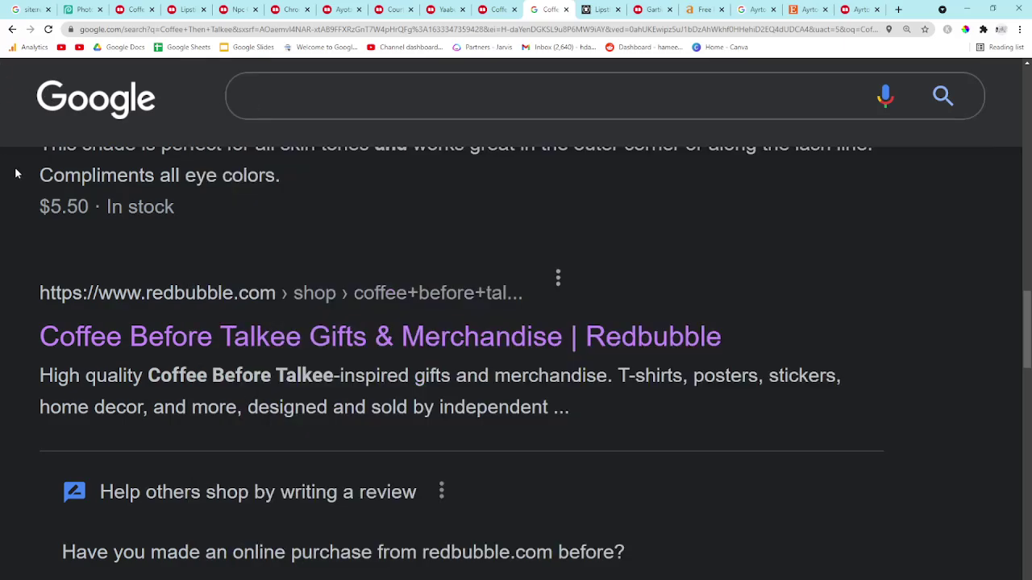
left_click(349, 91)
type("merch titans dime")
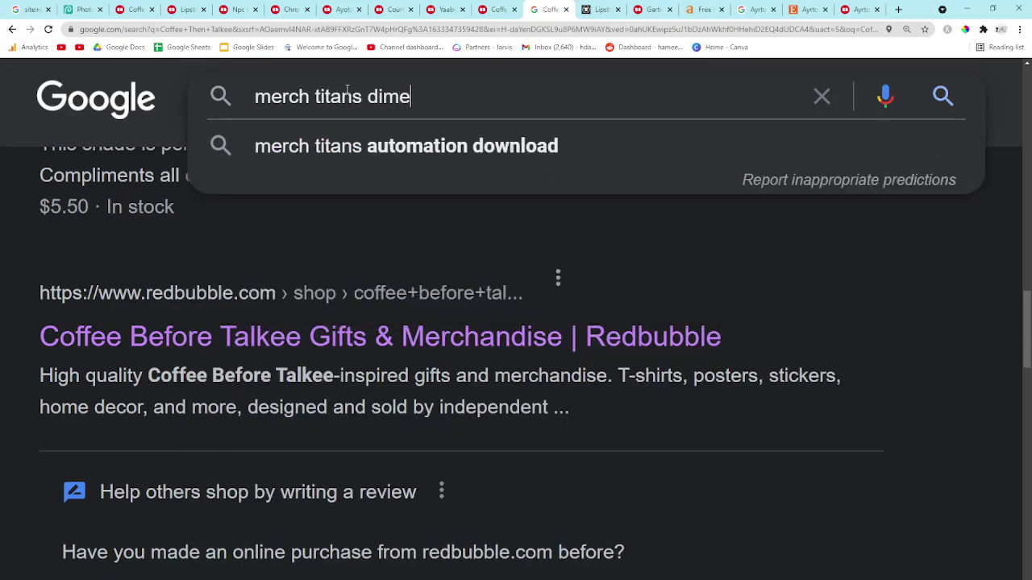
type("nsions redbubble")
key("Return")
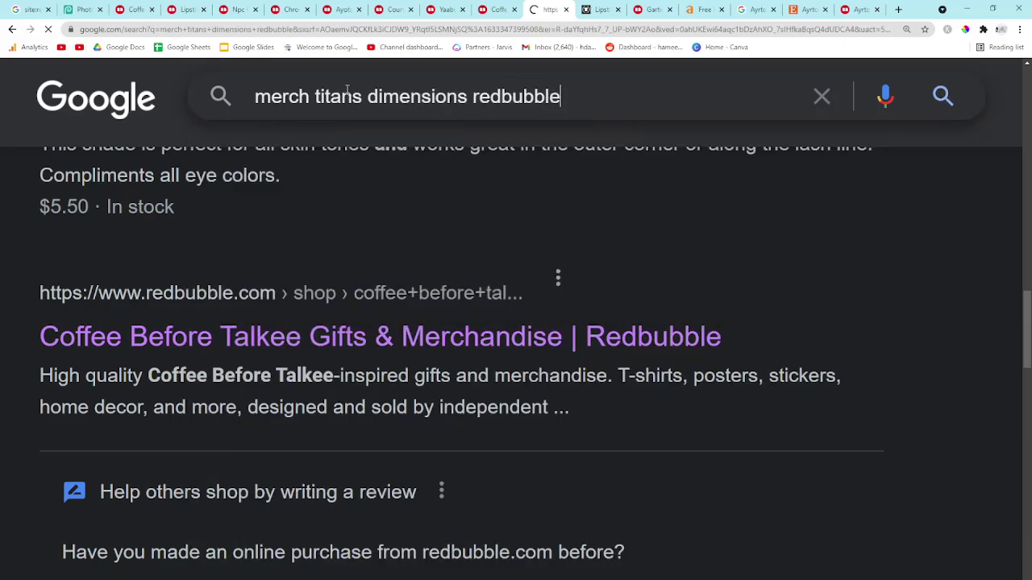
scroll(283, 396, "down", 8)
scroll(288, 405, "down", 6)
scroll(256, 362, "down", 7)
scroll(315, 357, "up", 4)
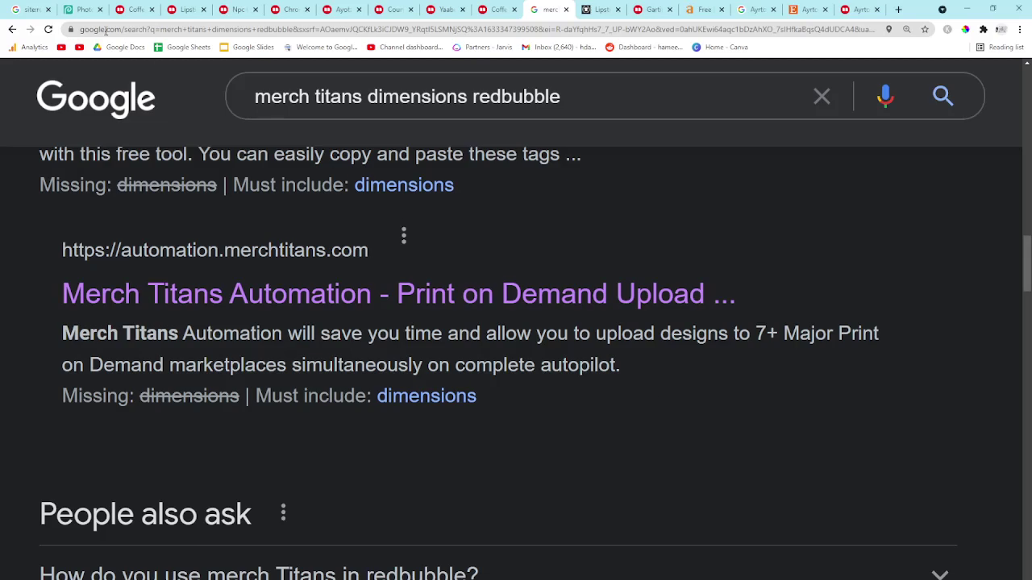
Step: Create a new Photopea project via File > New at 5400 × 4500 pixels
left_click(73, 9)
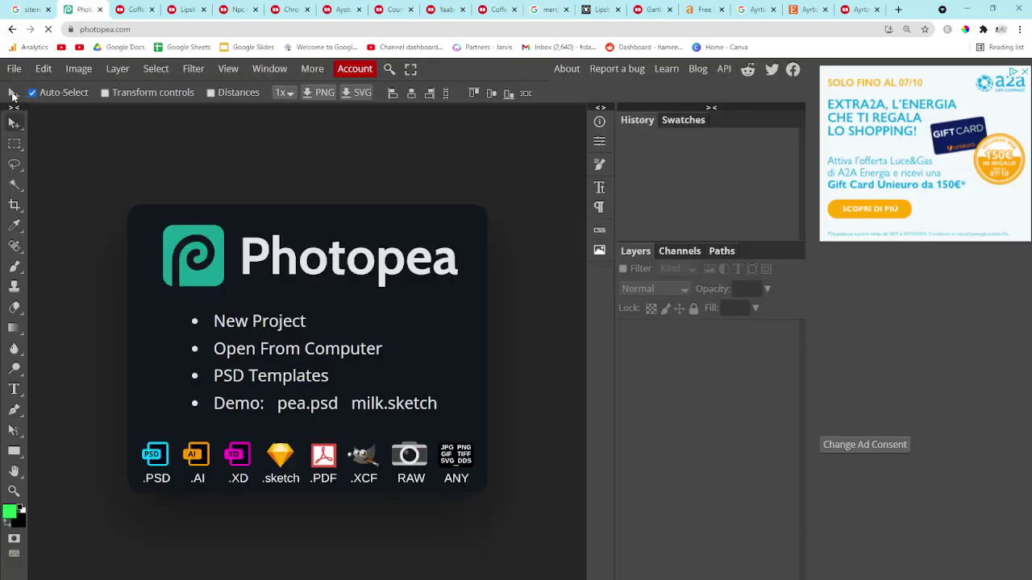
left_click(14, 69)
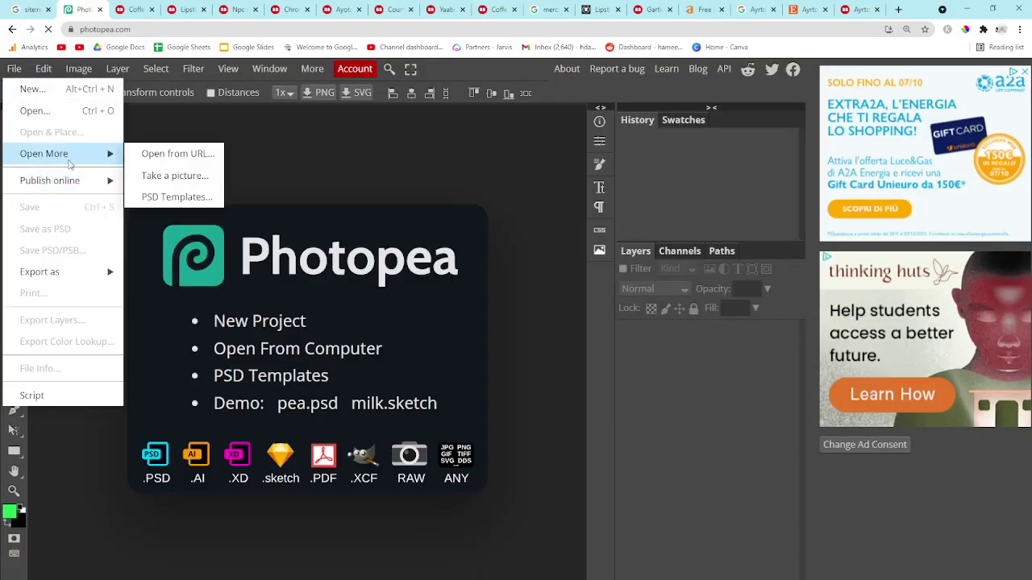
left_click(56, 91)
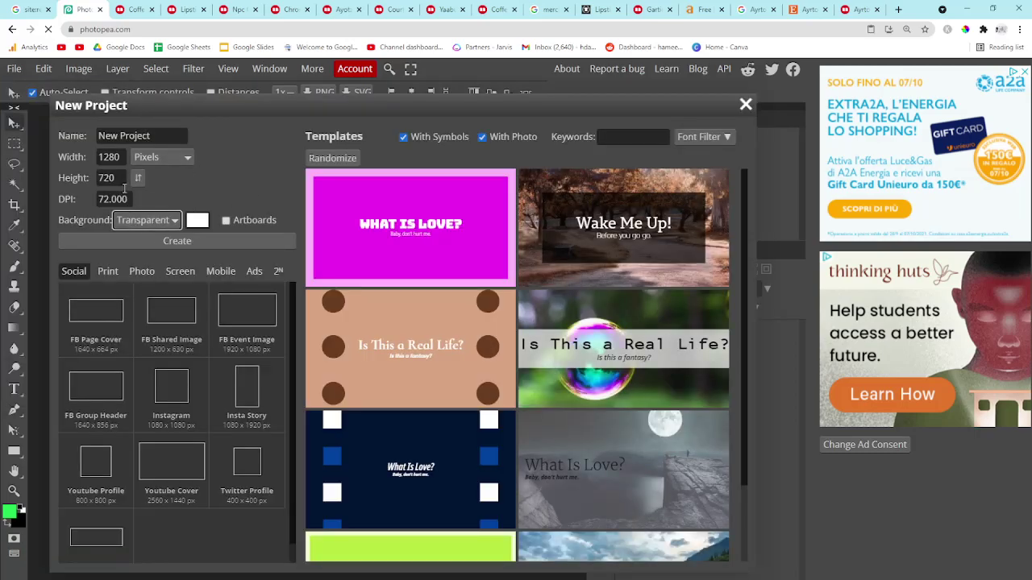
type("5400")
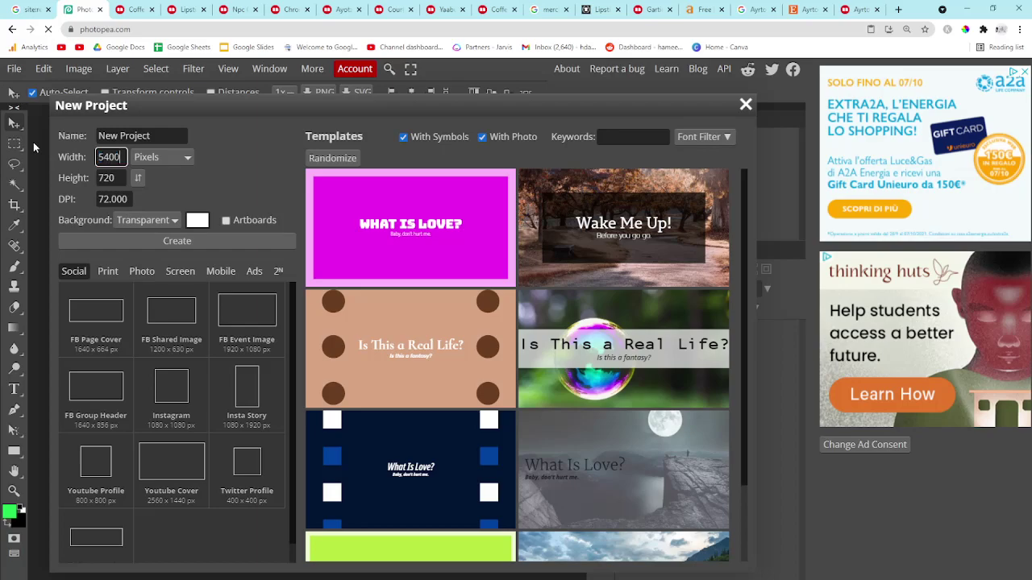
key("Tab")
type("4500")
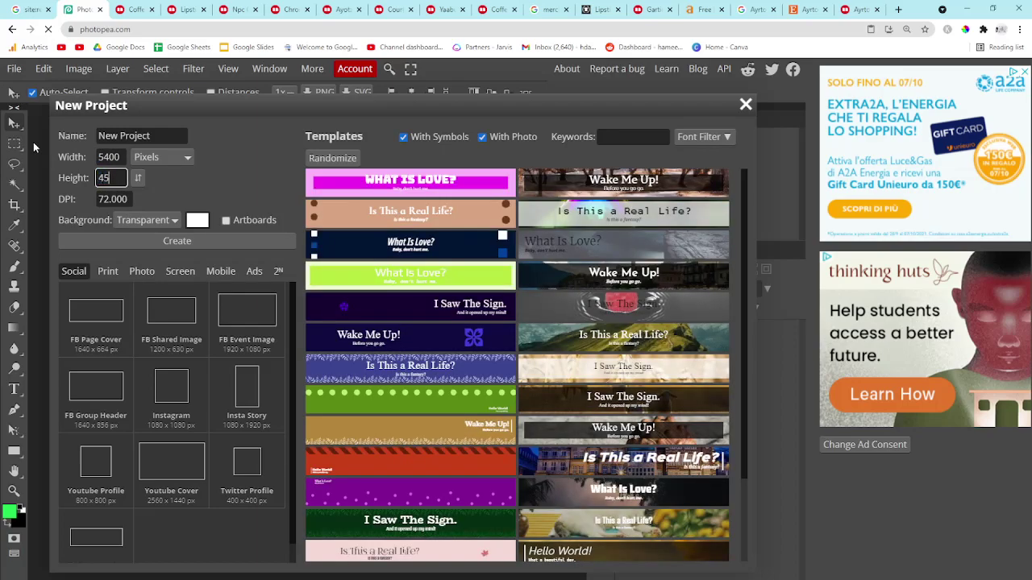
left_click(168, 249)
left_click(158, 243)
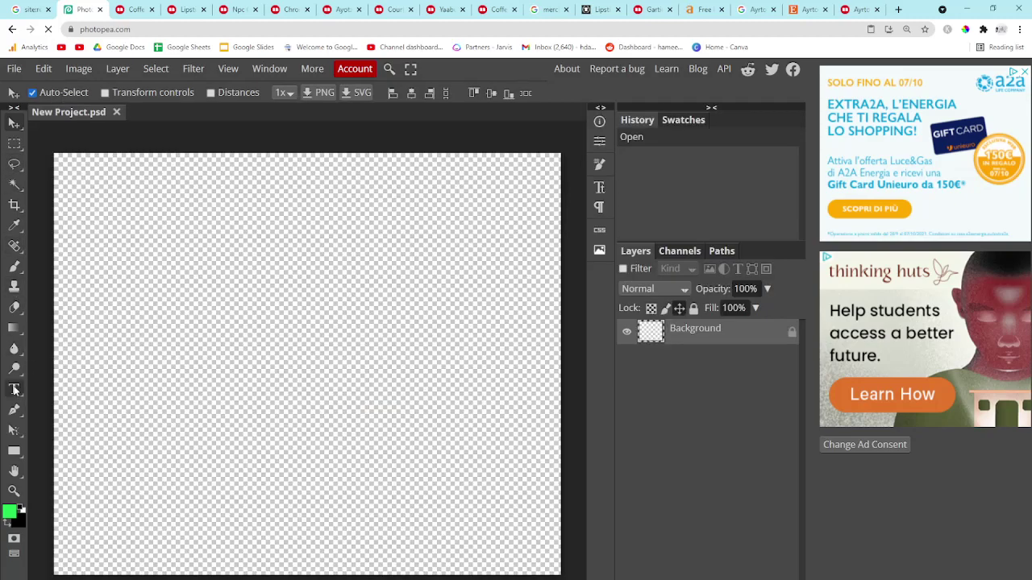
Step: Add a 'Coffee Then Talkee' text layer near the canvas top and set its size to 500 px
left_click(15, 390)
left_click(198, 206)
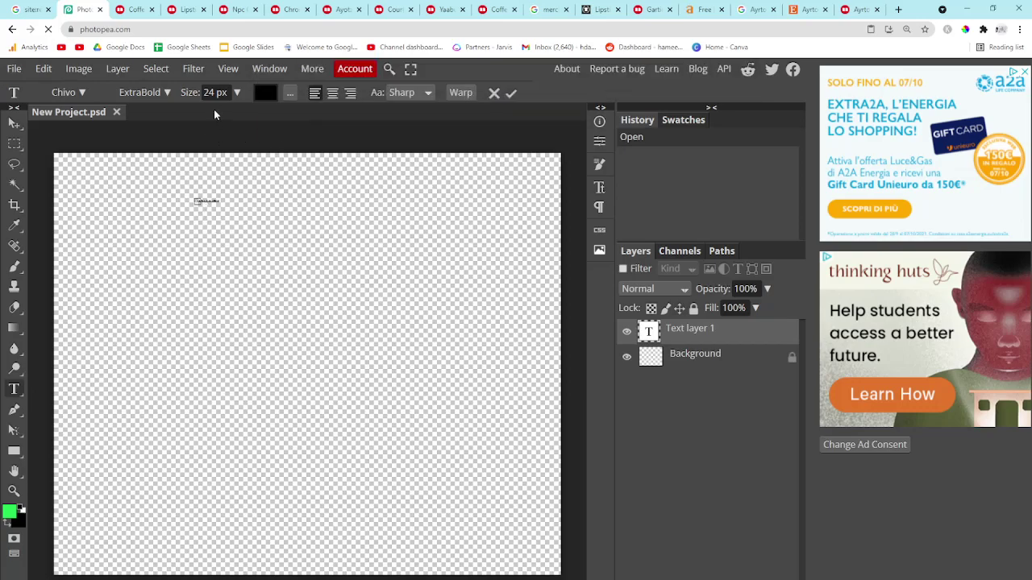
left_click_drag(236, 92, 245, 124)
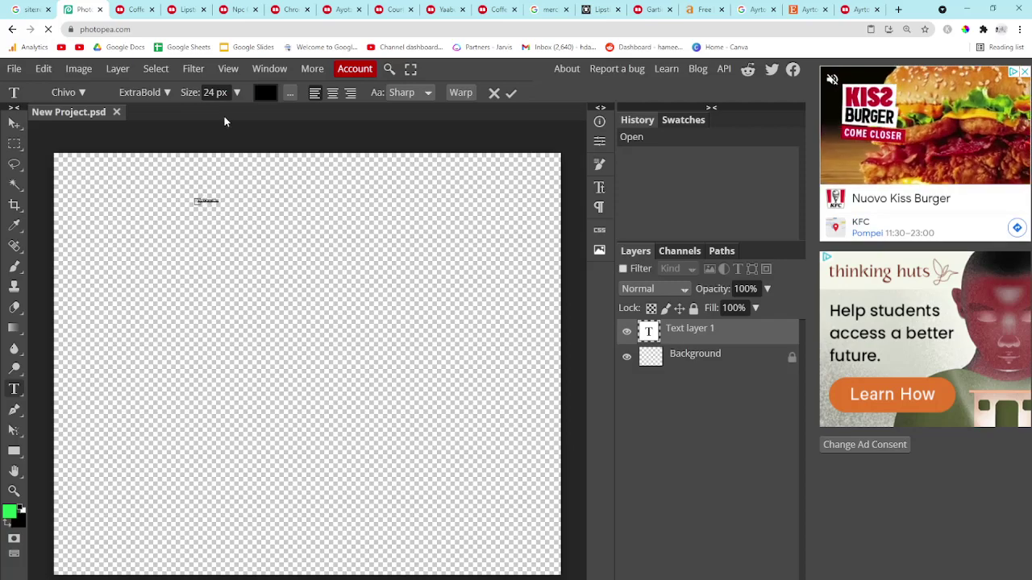
left_click(236, 93)
left_click_drag(219, 123, 241, 121)
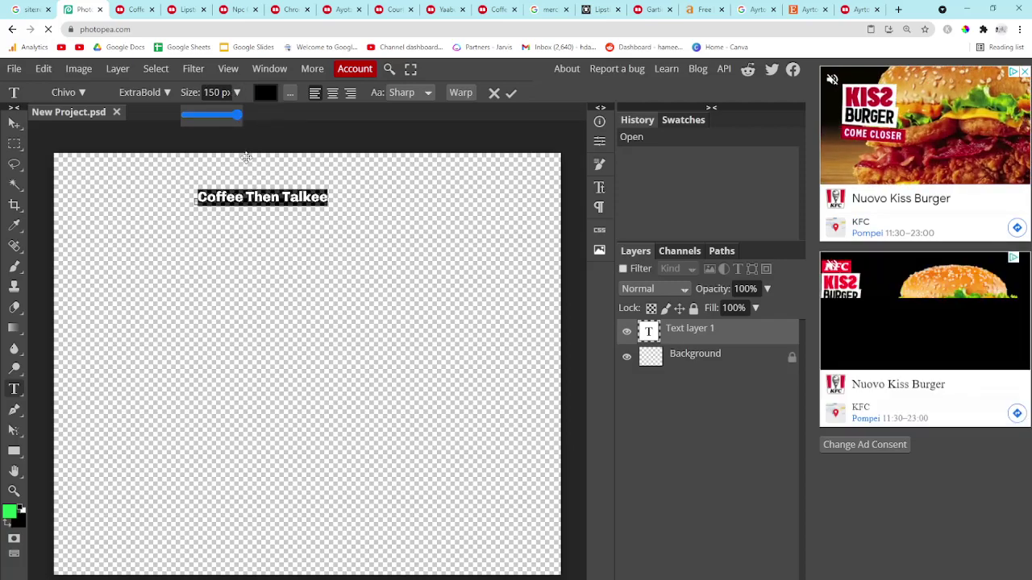
left_click(218, 92)
triple_click(217, 92)
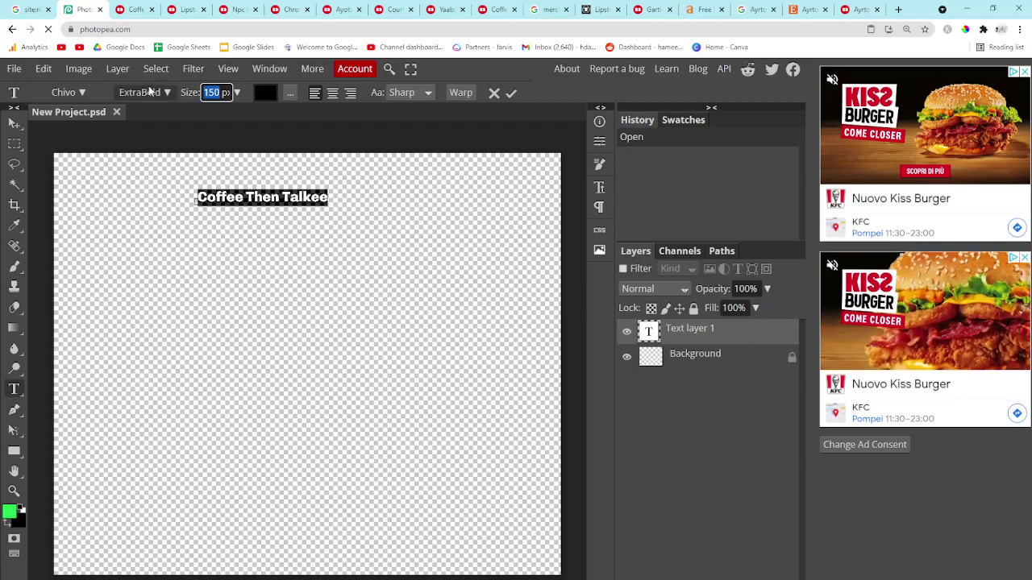
type("500")
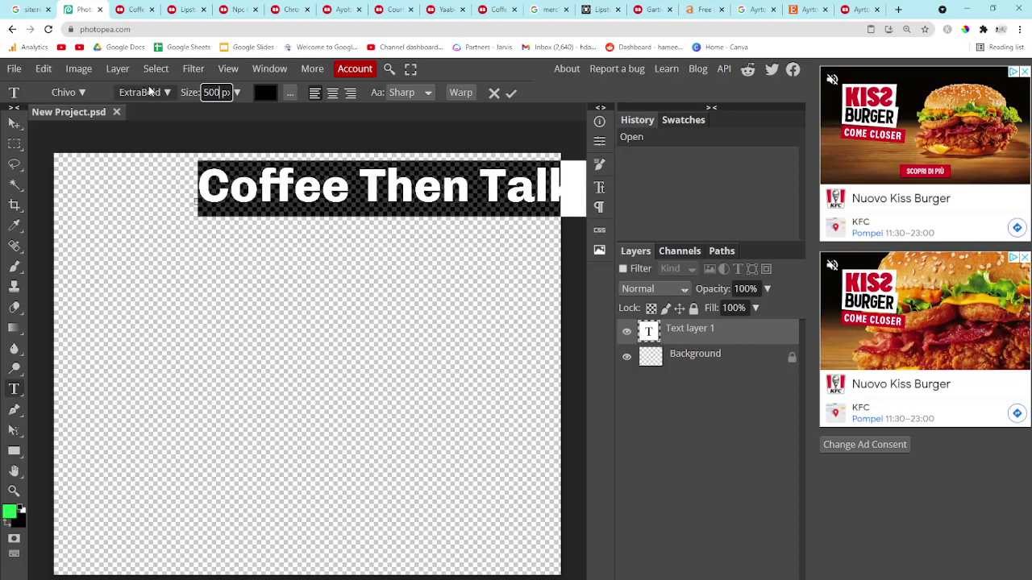
Step: Break the text into three lines and move the block to the canvas centre
left_click(442, 190)
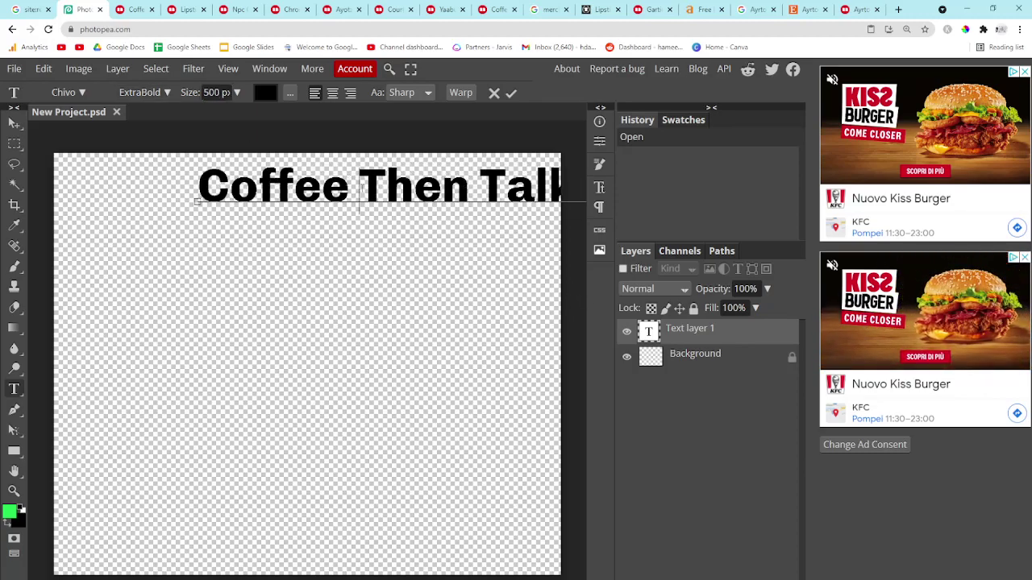
key("Return")
left_click(323, 241)
key("Return")
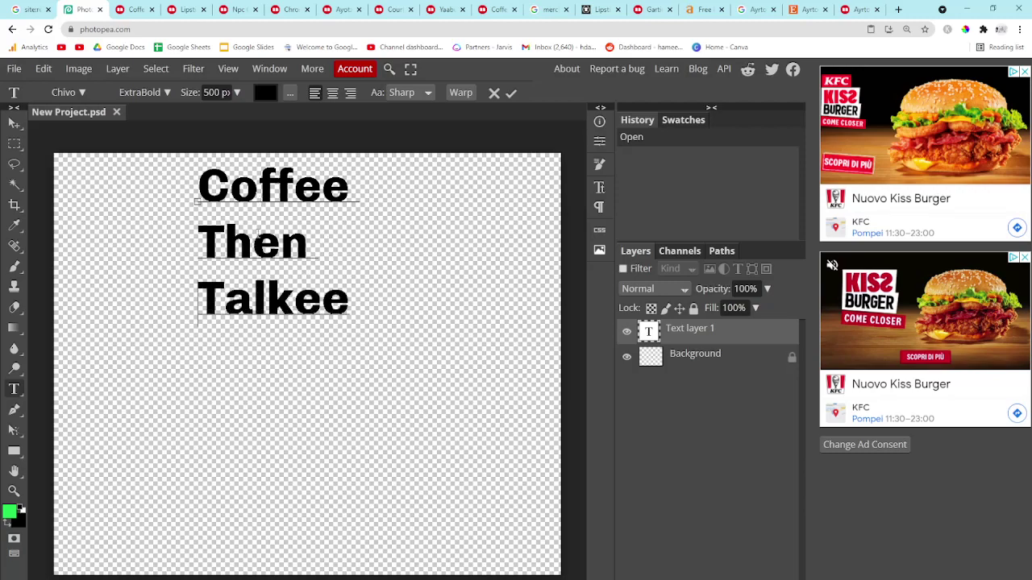
left_click_drag(262, 229, 320, 303)
left_click(321, 303)
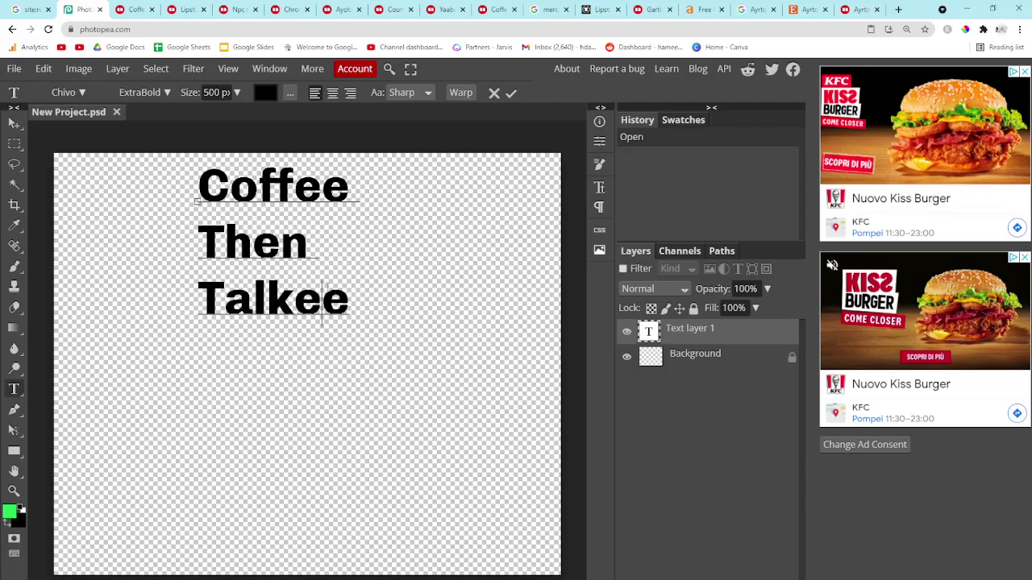
left_click(13, 123)
left_click_drag(273, 238, 310, 349)
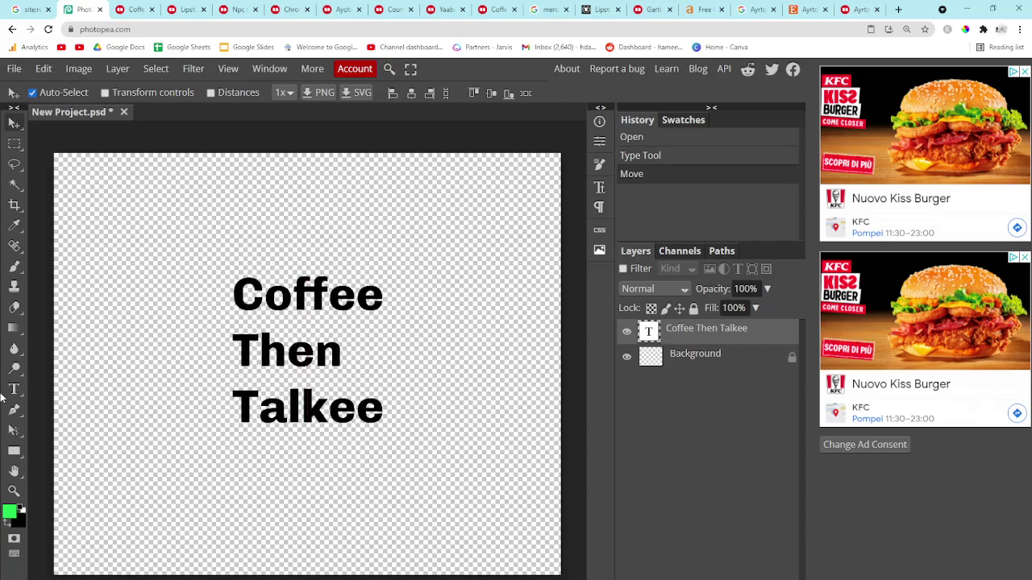
key("t")
double_click(336, 372)
left_click_drag(497, 6, 137, 8)
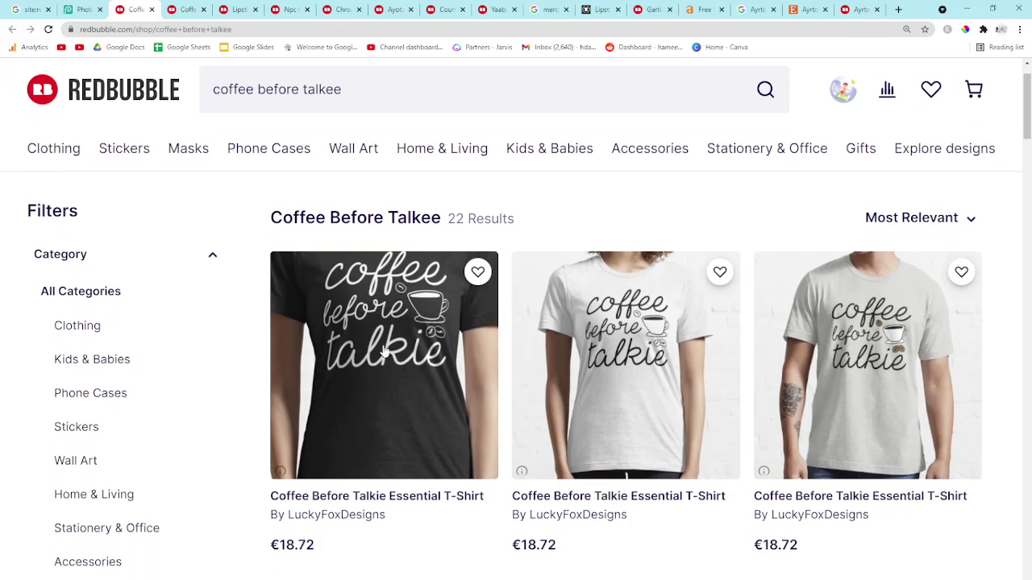
Step: Browse the Redbubble Coffee Before Talkee results, comparing them against the Photopea design
scroll(838, 329, "down", 2)
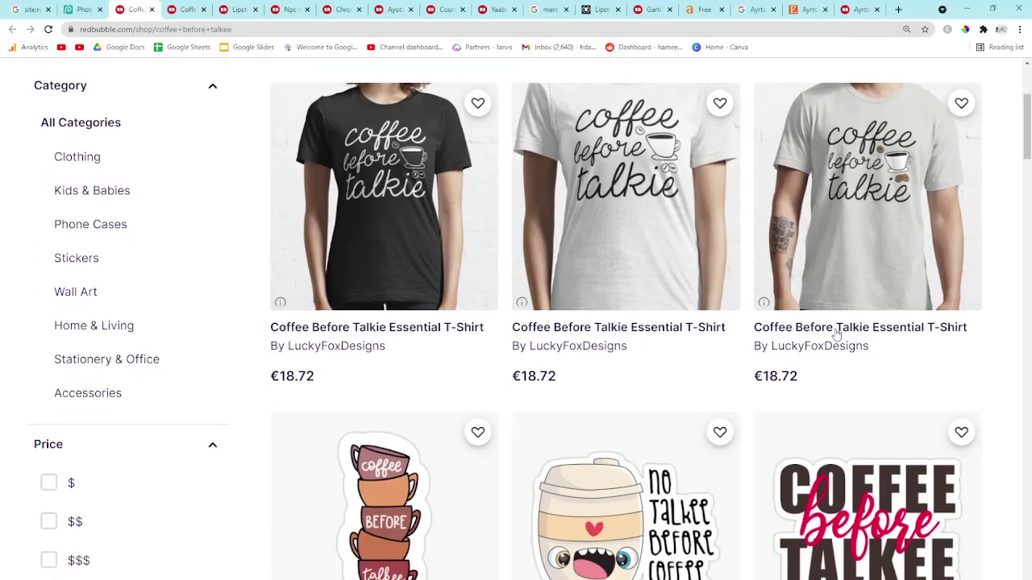
scroll(838, 329, "down", 3)
scroll(575, 416, "up", 3)
scroll(575, 416, "up", 3)
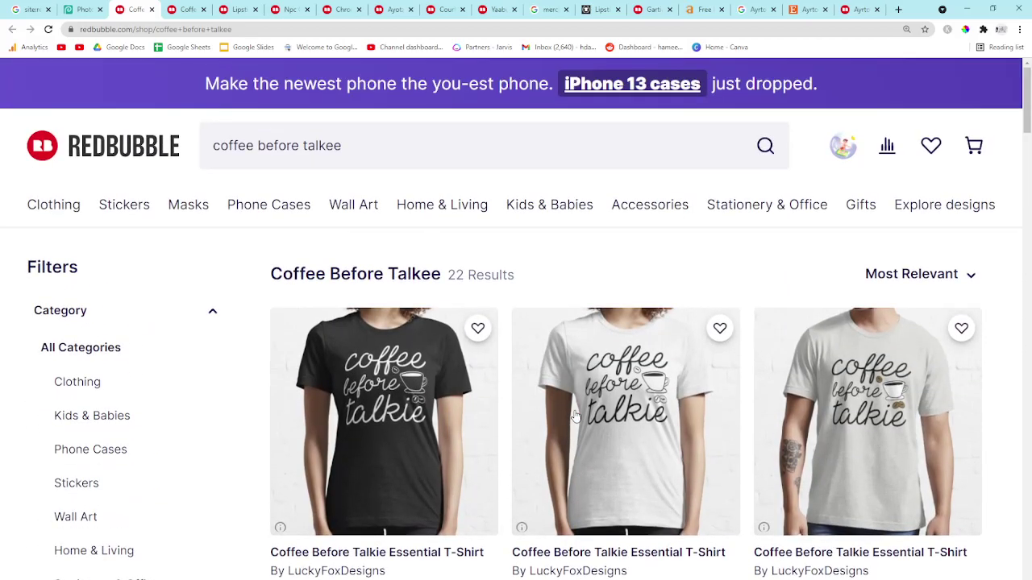
left_click(18, 6)
left_click(95, 8)
left_click(136, 8)
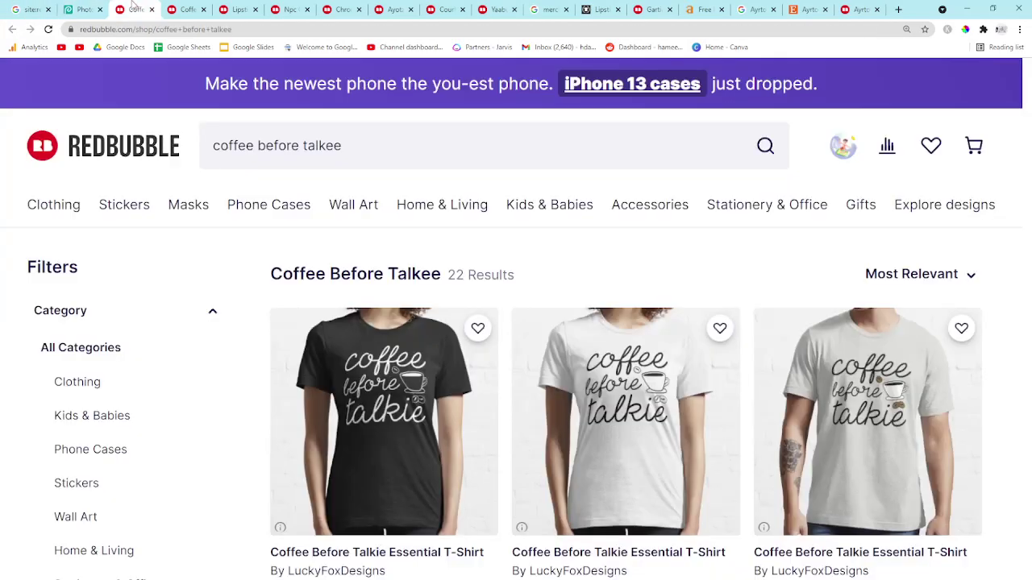
scroll(407, 362, "down", 2)
left_click(83, 8)
left_click(136, 8)
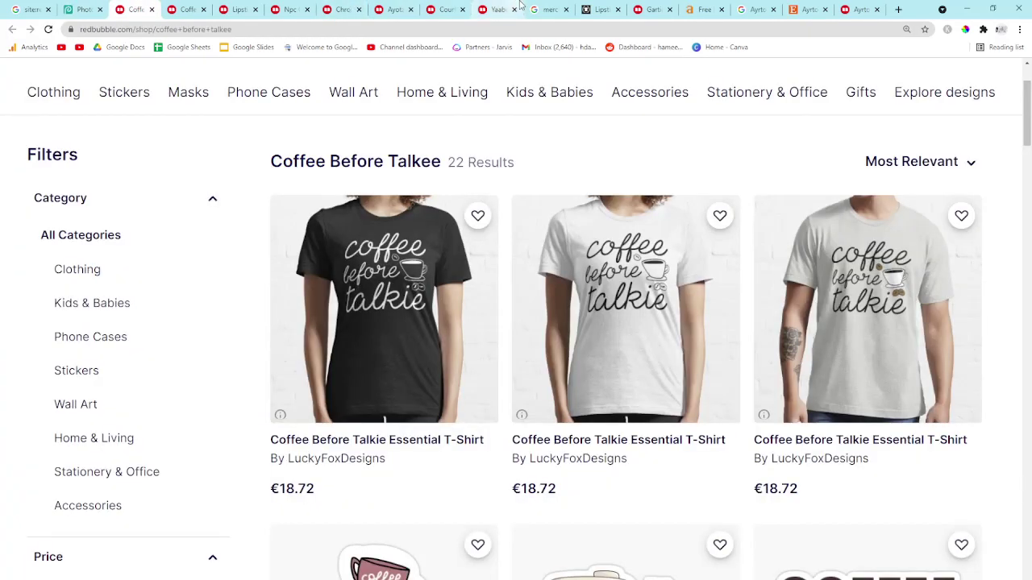
left_click(545, 9)
Step: Correct the Google query to 'Coffee before Talkee' and run the search
left_click(365, 96)
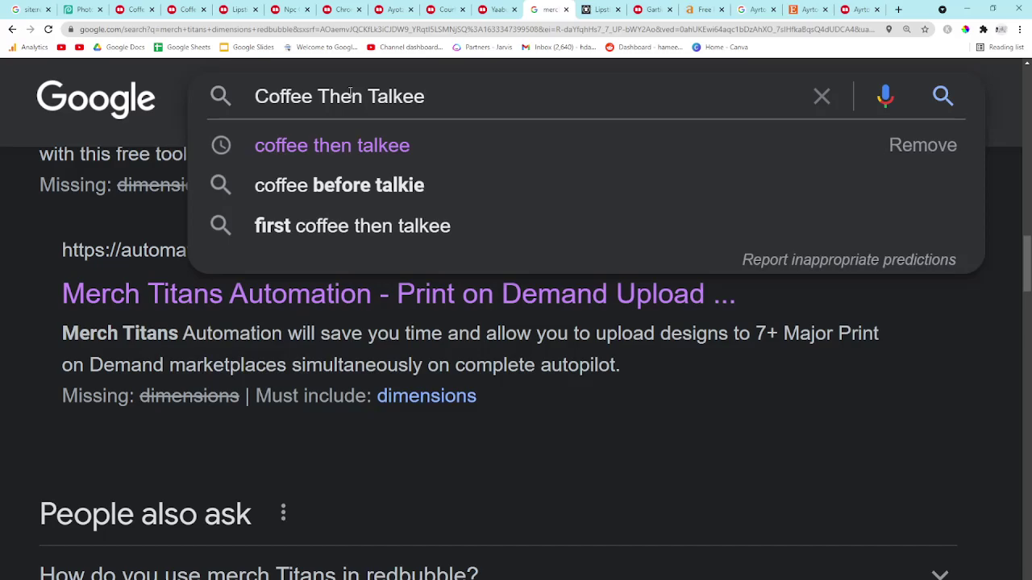
left_click(350, 93)
key("BackSpace")
left_click(330, 91)
type("e")
double_click(331, 91)
type("before")
key("Return")
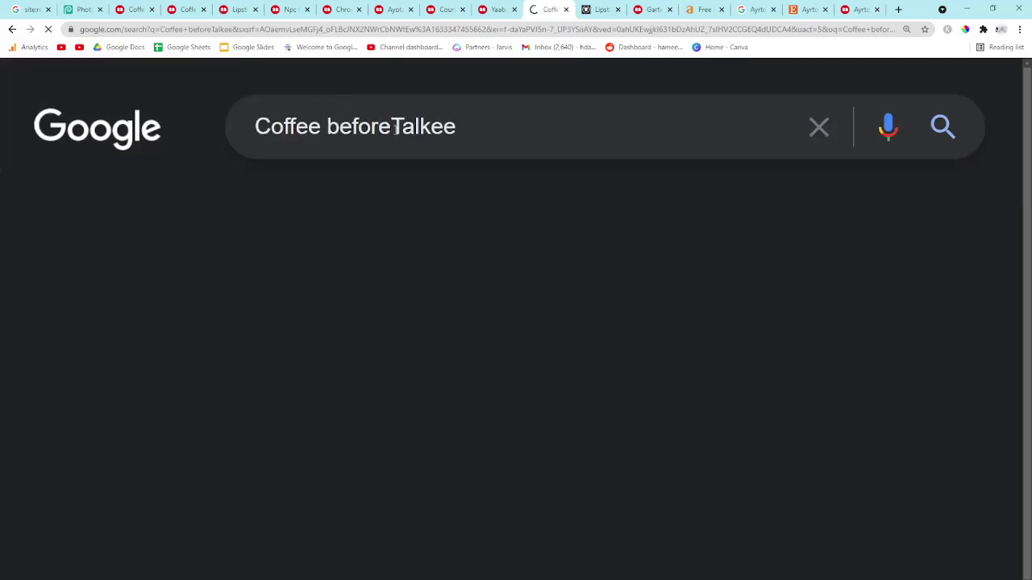
left_click(390, 126)
key("Return")
Step: Find the Redbubble result with Ctrl+F 'redbub', then return to the Photopea design
scroll(274, 298, "down", 2)
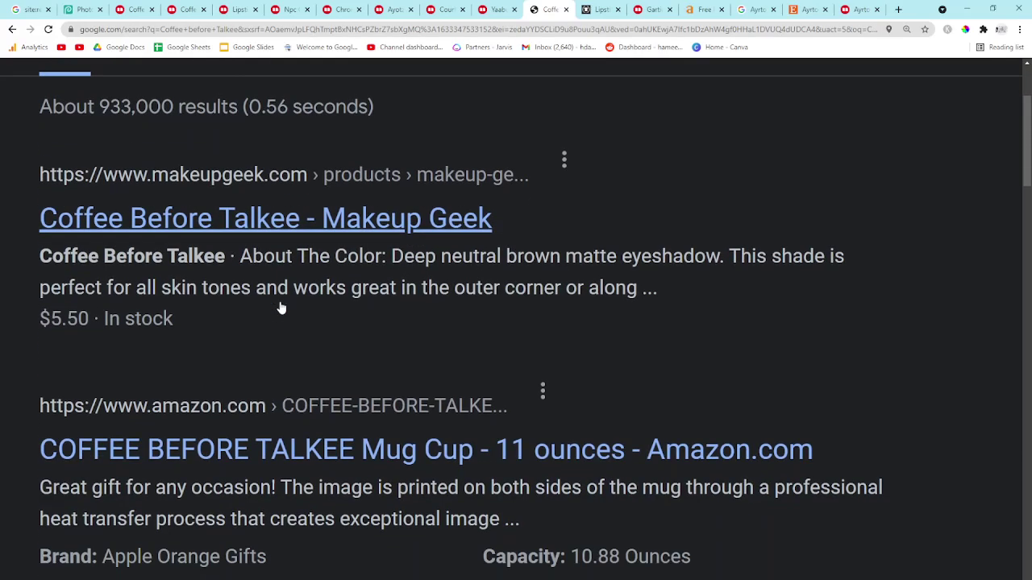
key("ctrl+f")
type("redbubble.com/shop/coffee+before+talkee")
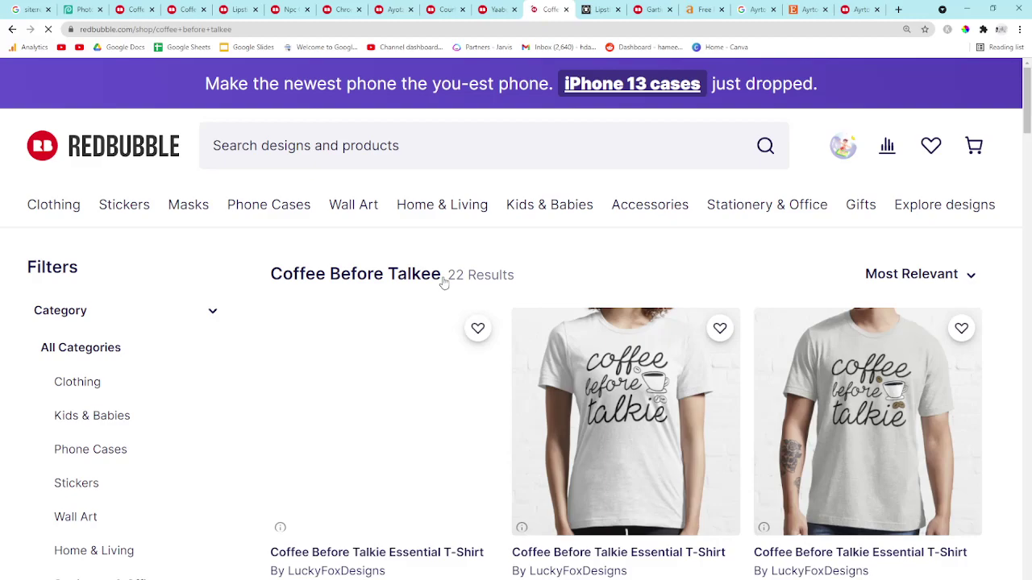
key("ctrl+2")
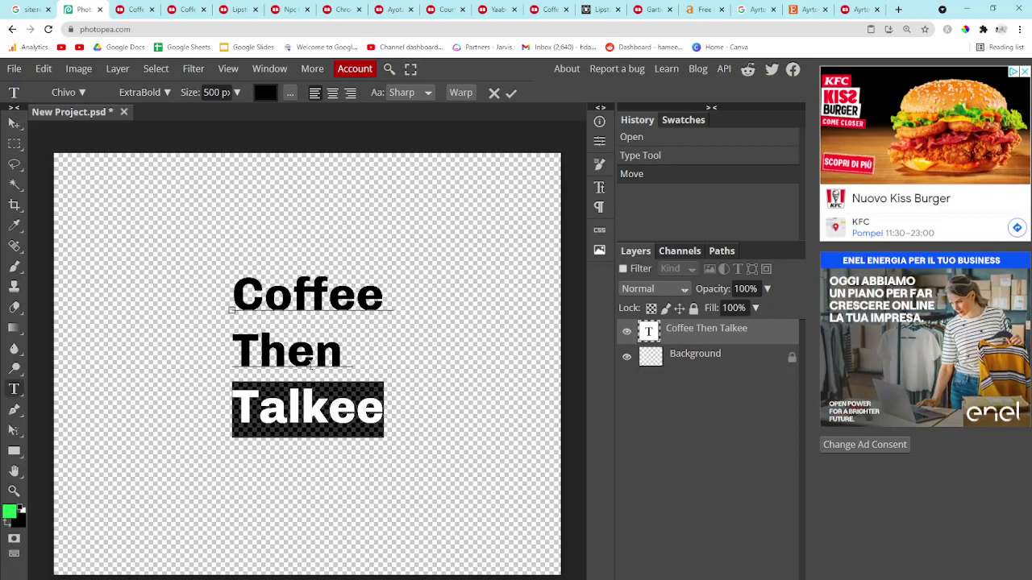
Step: Browse the 22 Coffee Before Talkee listings, then return to Photopea with the caret after 'Coffee'
left_click_drag(443, 9, 149, 9)
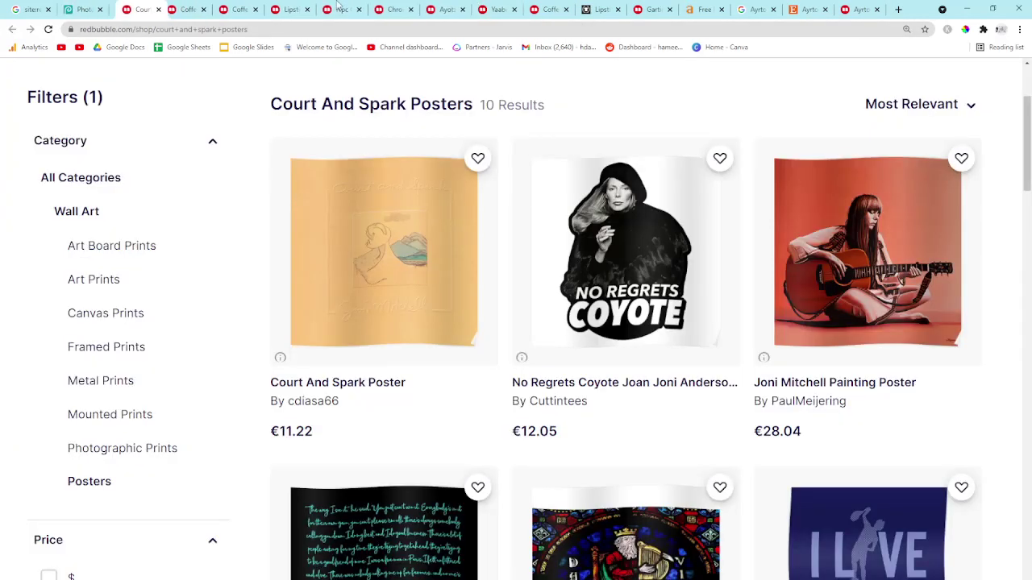
left_click_drag(532, 9, 133, 9)
scroll(403, 299, "down", 1)
scroll(403, 300, "down", 5)
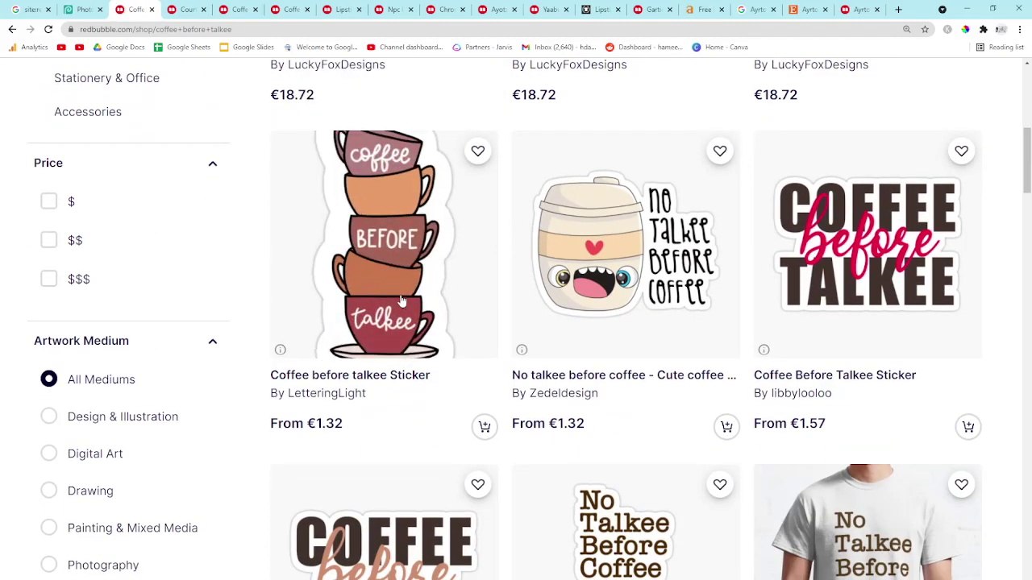
scroll(568, 383, "down", 3)
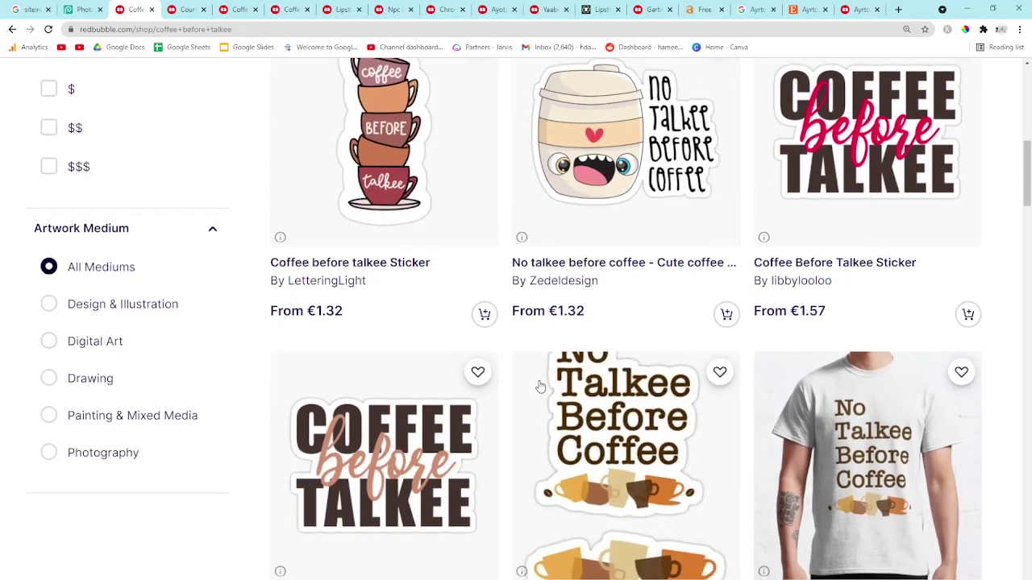
scroll(534, 382, "down", 1)
scroll(524, 375, "up", 8)
scroll(255, 242, "up", 2)
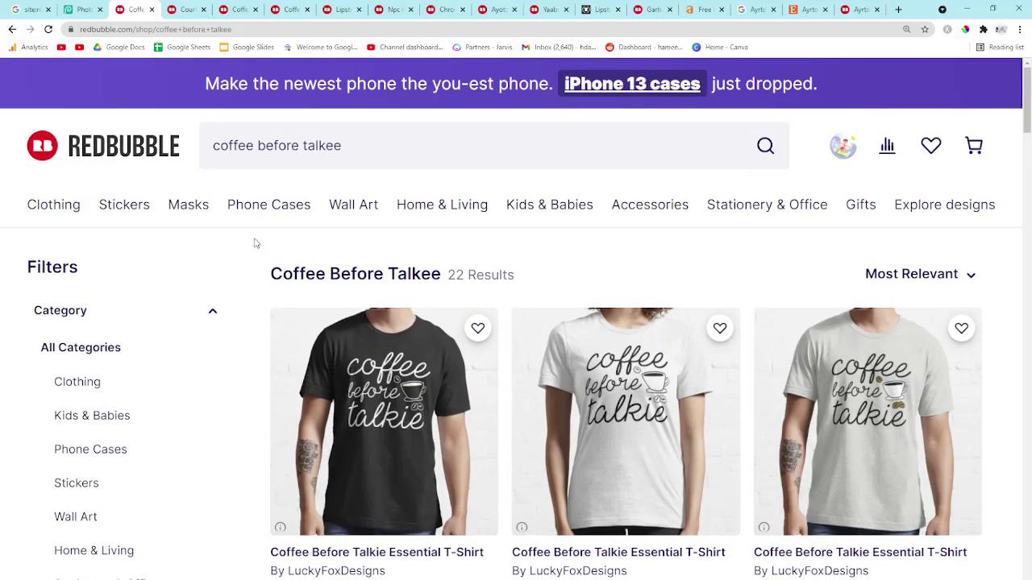
left_click(102, 5)
left_click(384, 311)
Step: Insert a new line 'First' between Coffee and Then in the text
key("Return")
type("first")
key("BackSpace")
key("BackSpace")
key("BackSpace")
key("BackSpace")
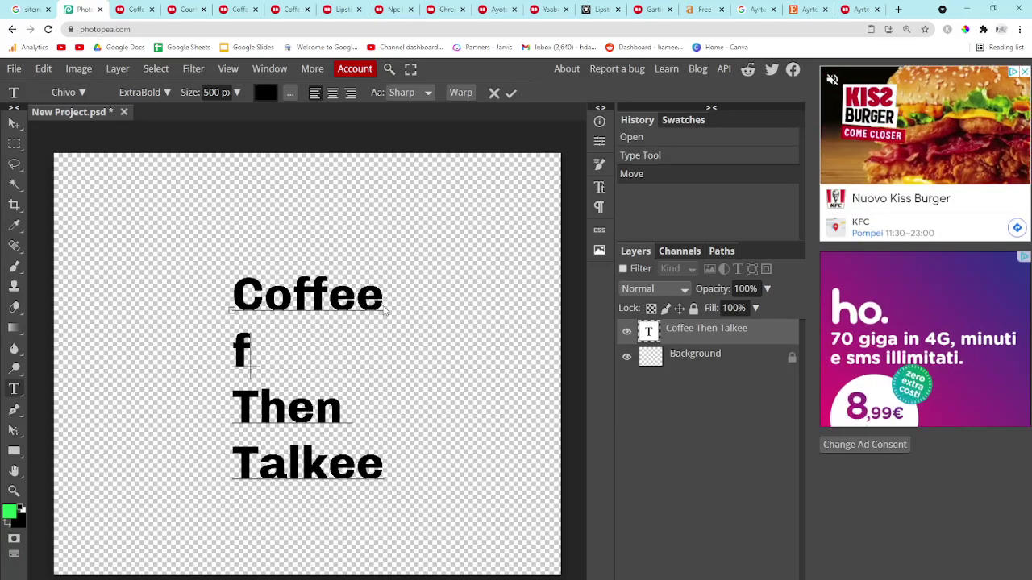
key("BackSpace")
type("First")
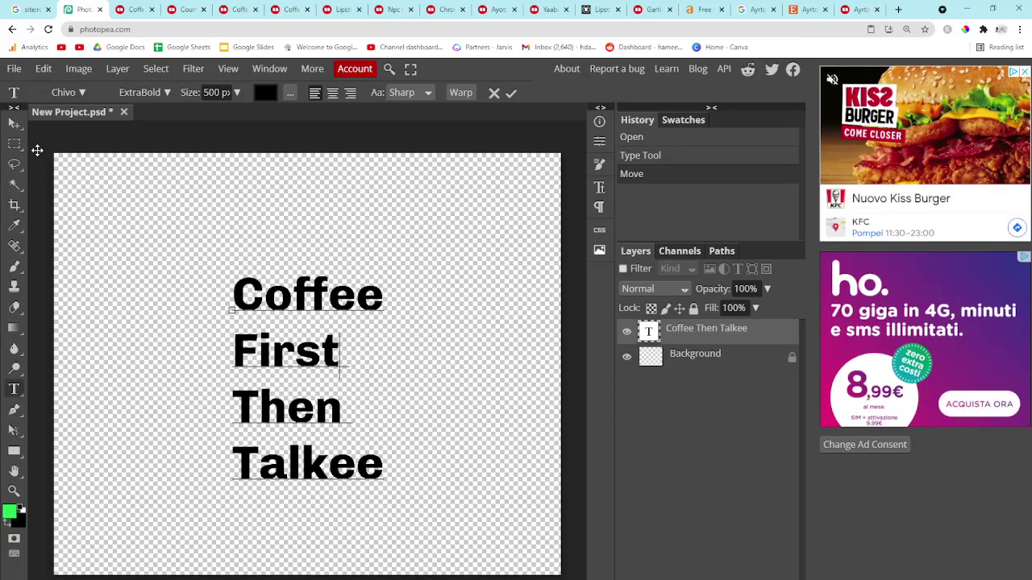
Step: Set all the text to size 600 px with centre alignment
key("ctrl+a")
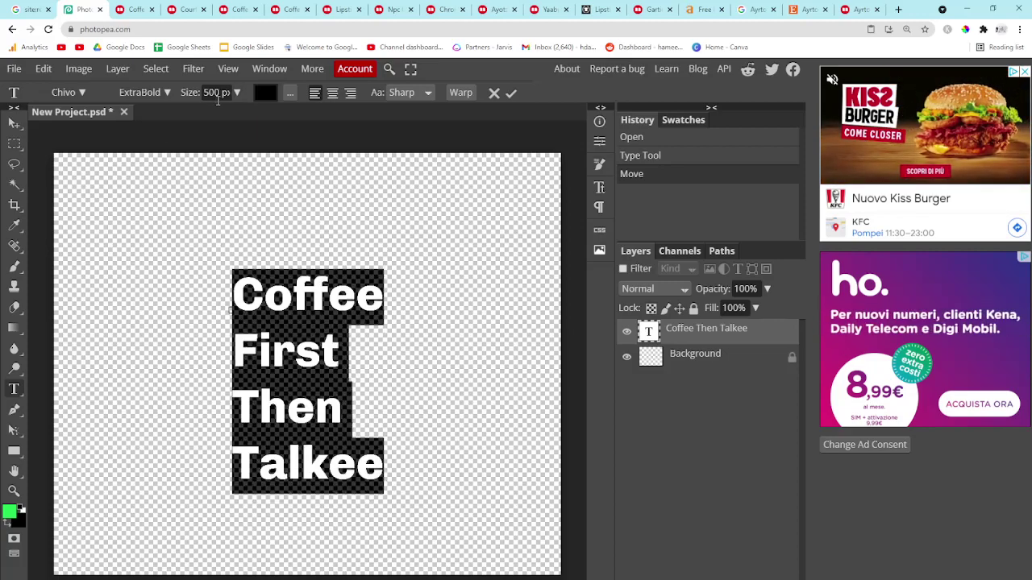
double_click(208, 94)
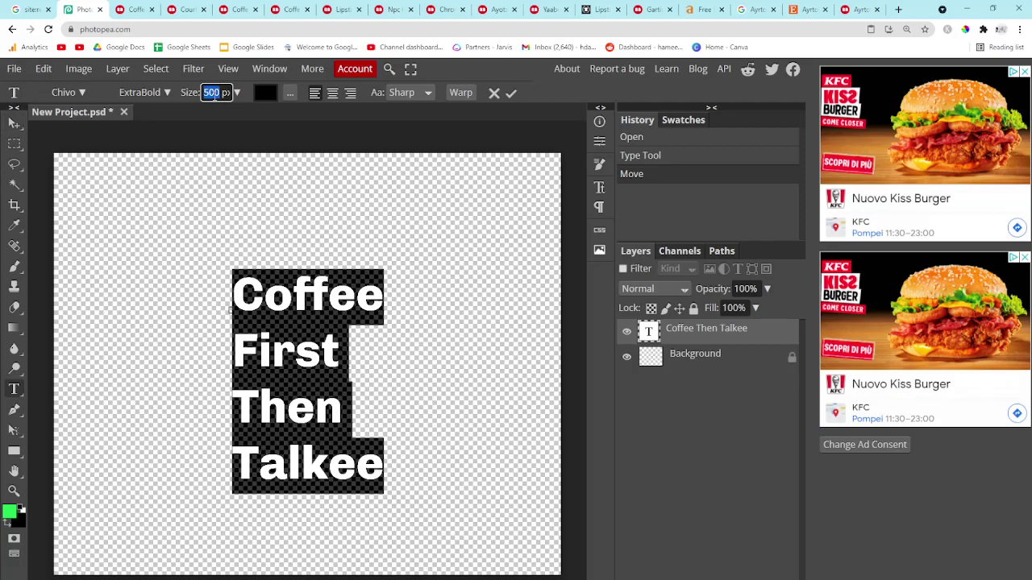
type("600")
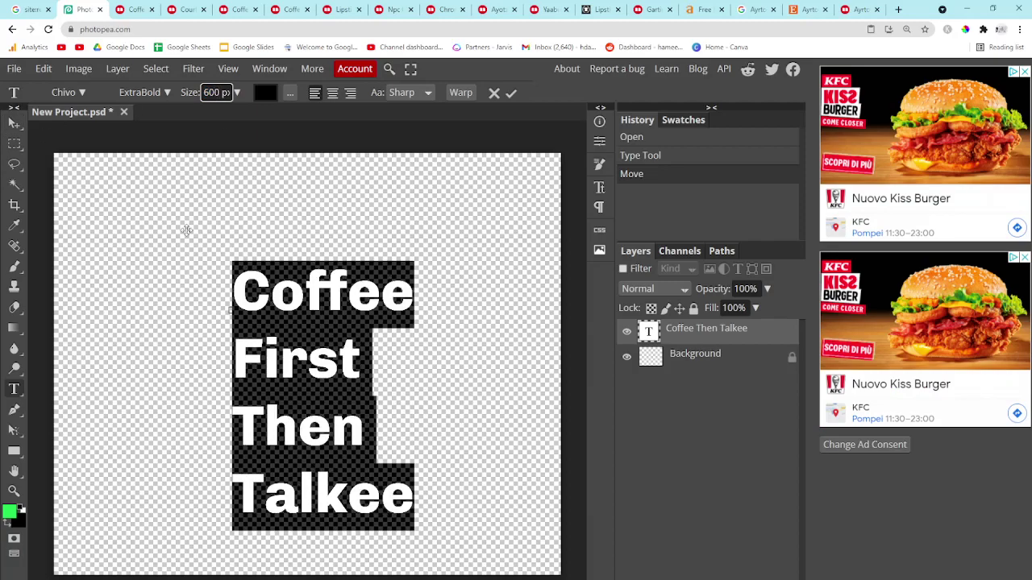
left_click(332, 92)
Step: Move the four-line text block toward the canvas centre and reopen it for editing
left_click(14, 122)
mouse_move(291, 236)
left_mouse_down()
mouse_move(267, 254)
mouse_move(283, 249)
mouse_move(273, 245)
left_mouse_up()
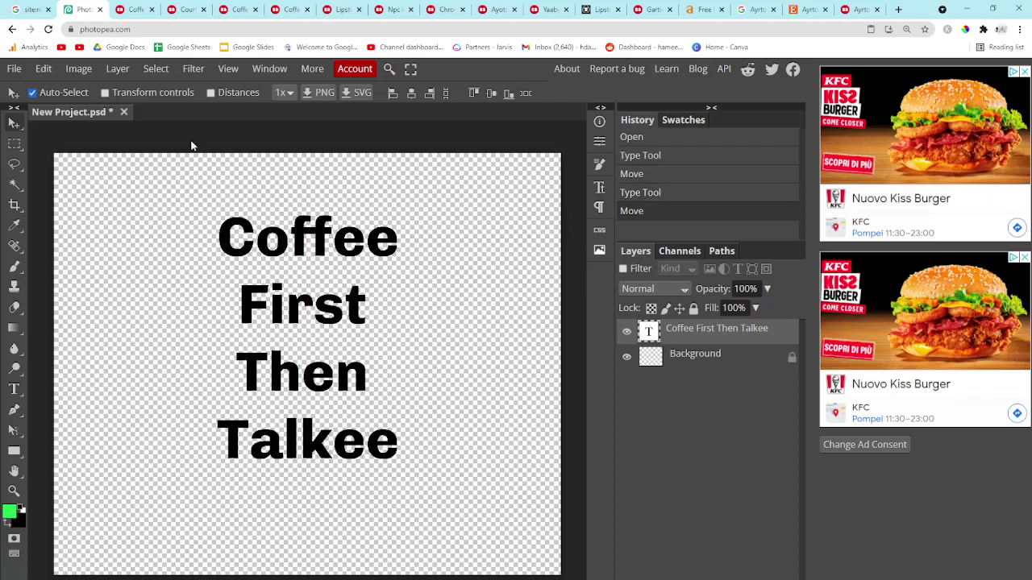
left_click(191, 123)
left_click_drag(310, 307, 307, 333)
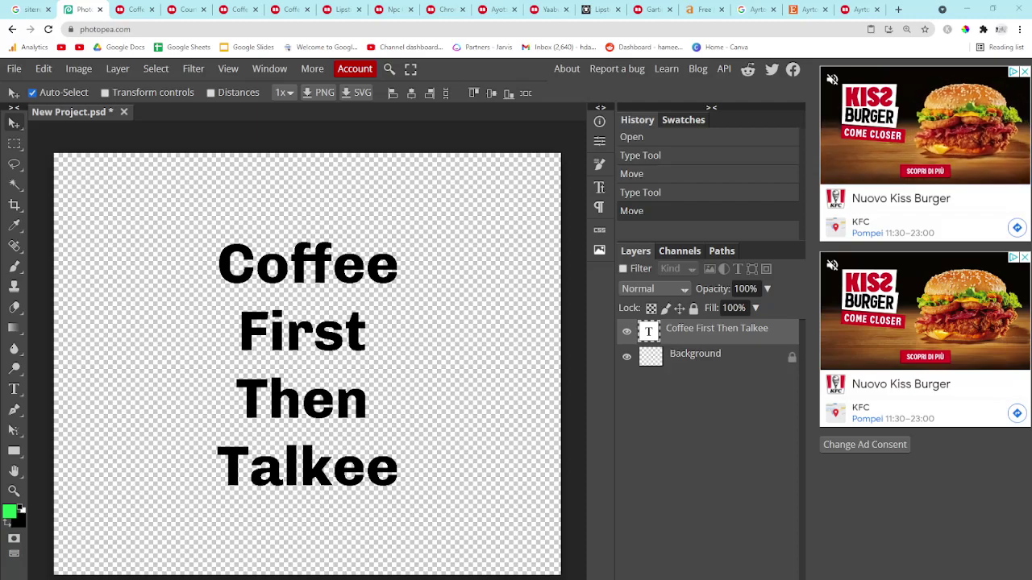
left_click(69, 146)
left_click(312, 320)
left_click(14, 391)
double_click(317, 326)
Step: Change the font of all the text to Coiny
key("ctrl+a")
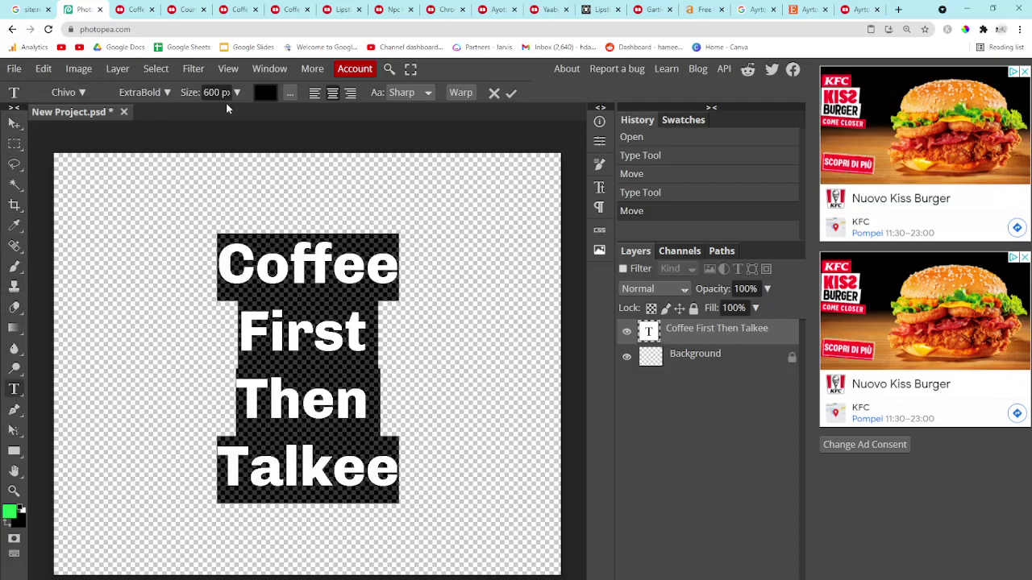
left_click(166, 91)
left_click(67, 96)
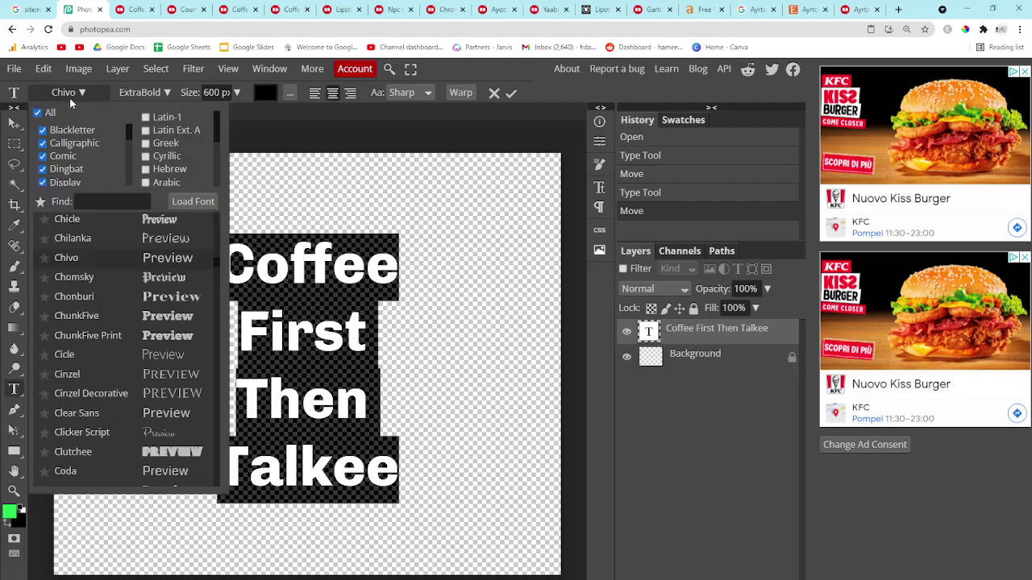
scroll(134, 330, "down", 2)
scroll(133, 329, "down", 2)
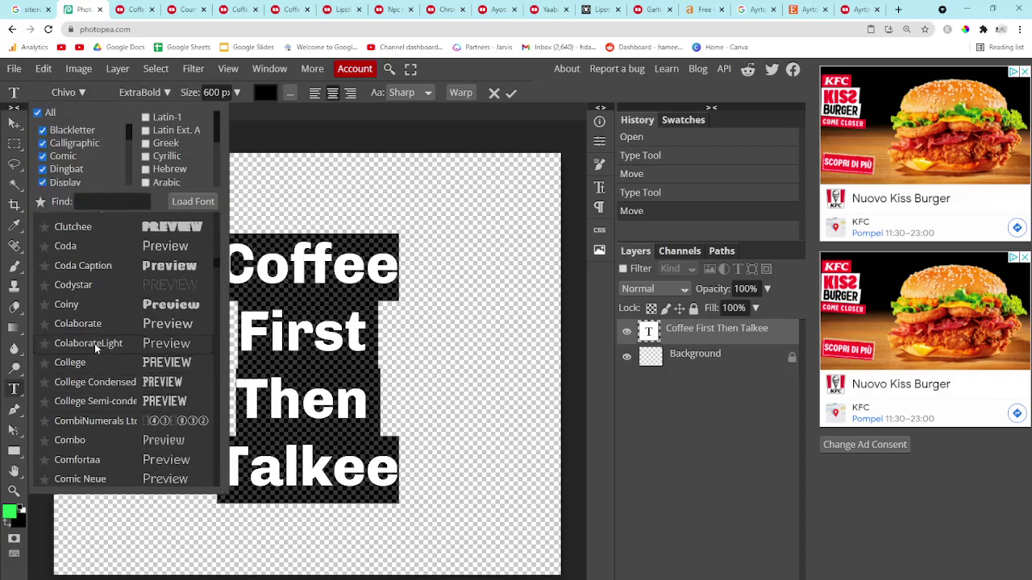
left_click(73, 304)
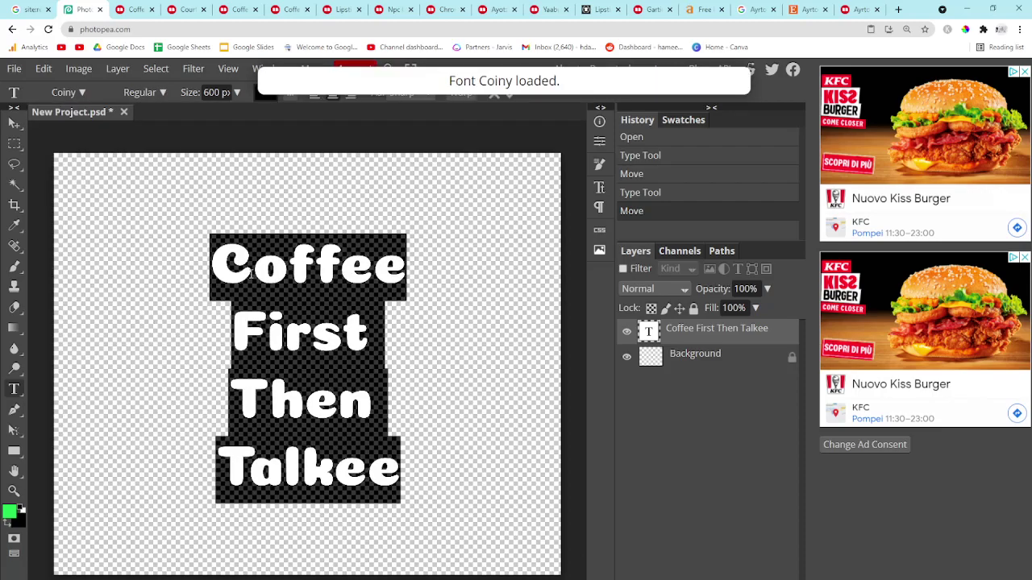
left_click(254, 274)
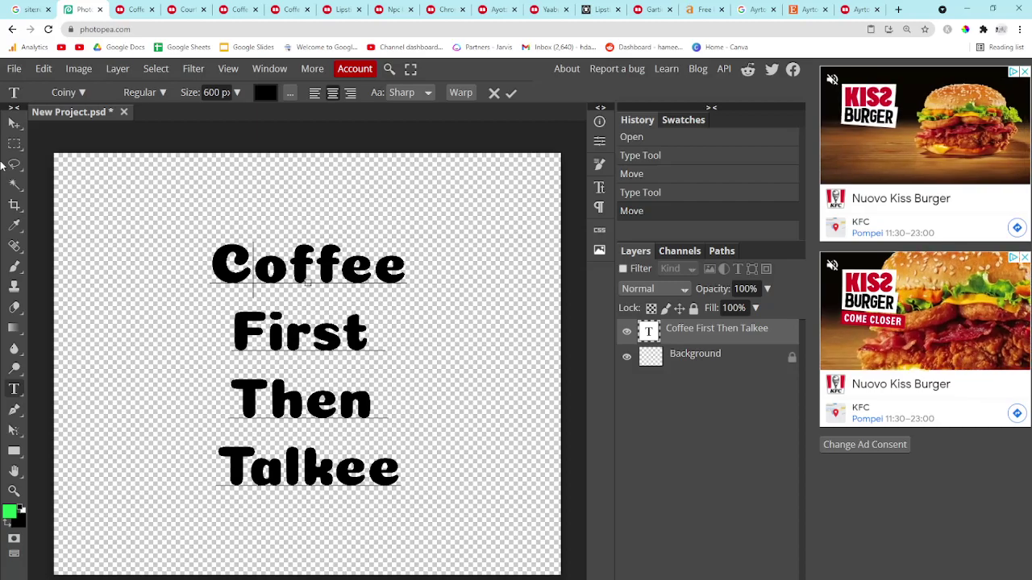
Step: Nudge the text slightly left, glance at the Coffee Before Talkee results, and return to Photopea
left_click(13, 123)
mouse_move(312, 291)
left_mouse_down()
mouse_move(302, 282)
mouse_move(319, 283)
mouse_move(306, 290)
left_mouse_up()
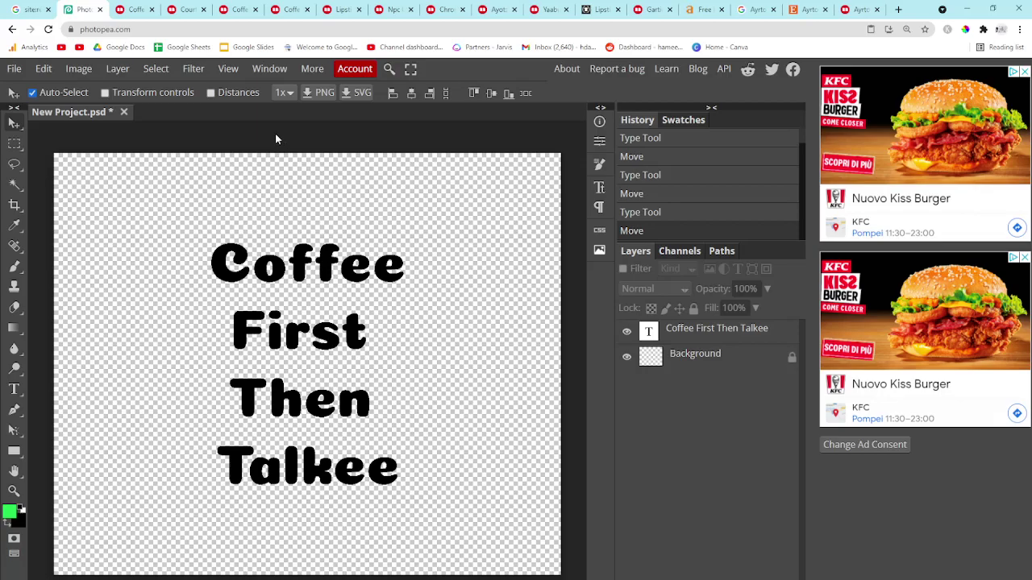
left_click(239, 9)
scroll(368, 284, "down", 2)
scroll(369, 283, "down", 4)
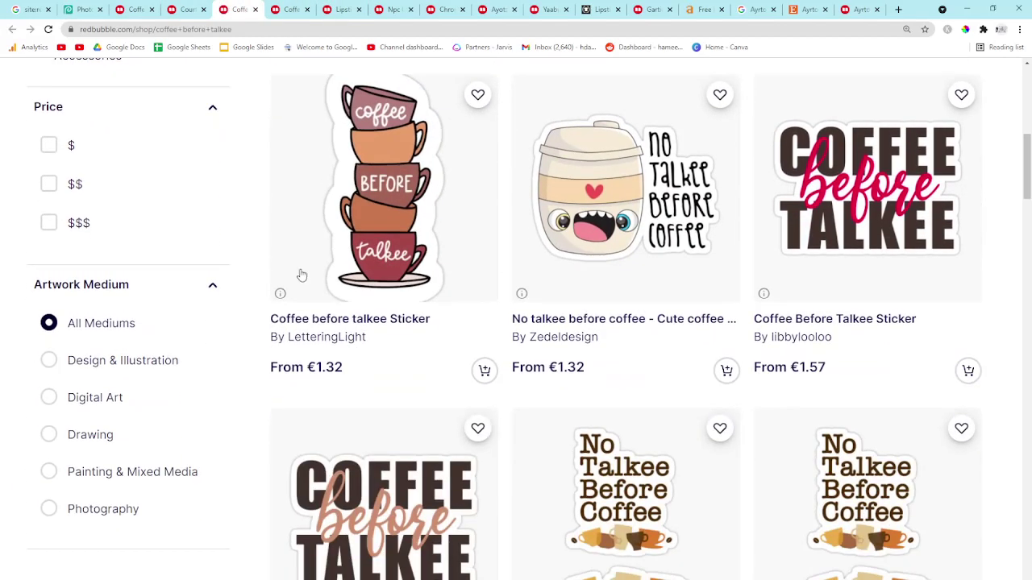
key("ctrl+2")
left_click(262, 6)
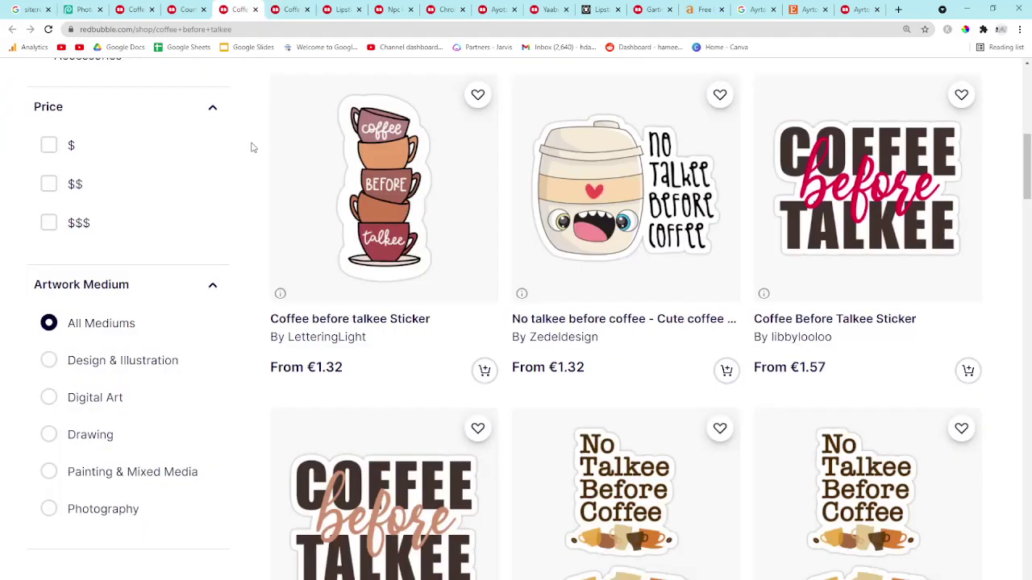
key("ctrl+2")
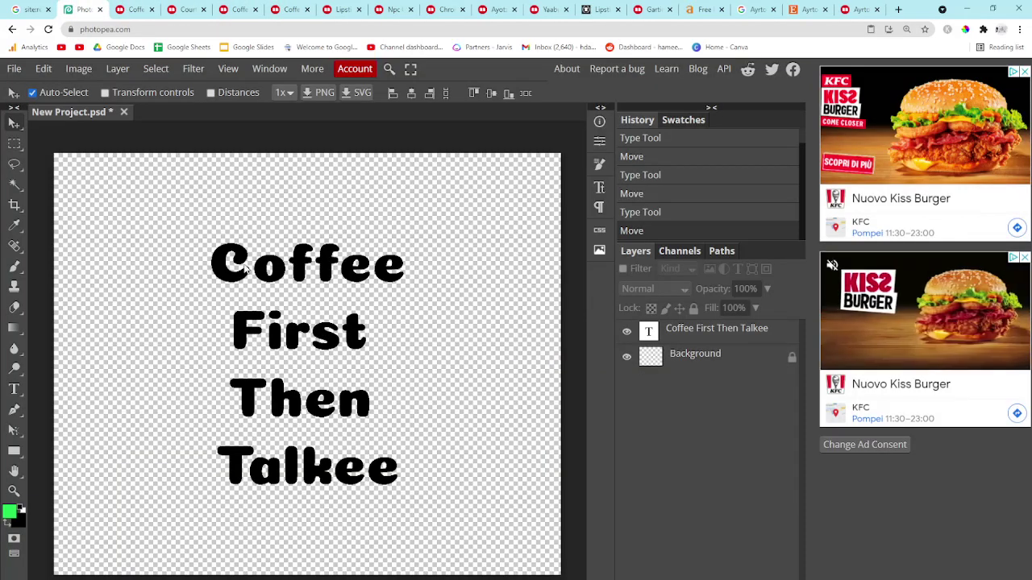
Step: Set both the main and secondary colours to white
double_click(648, 330)
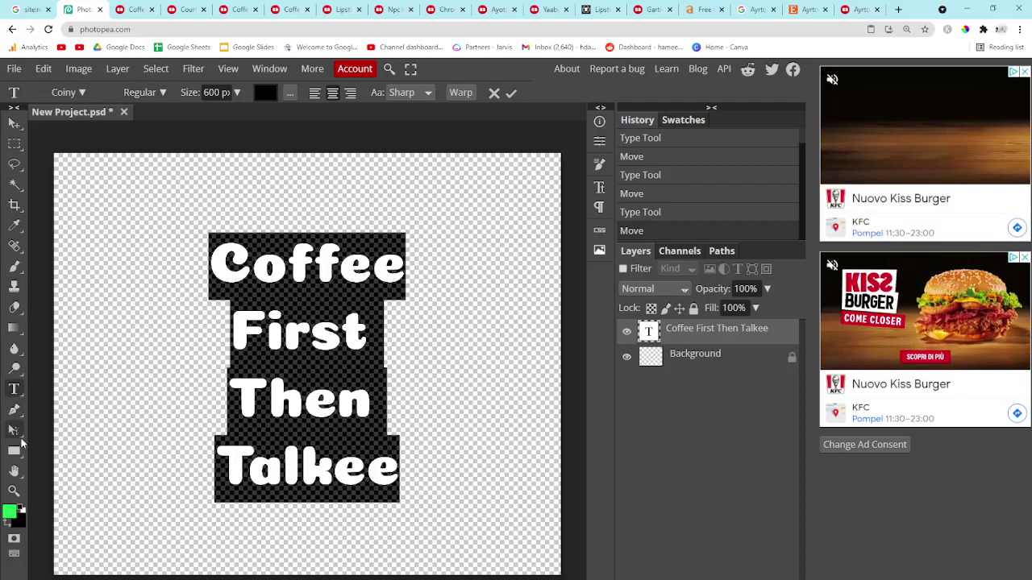
left_click(10, 512)
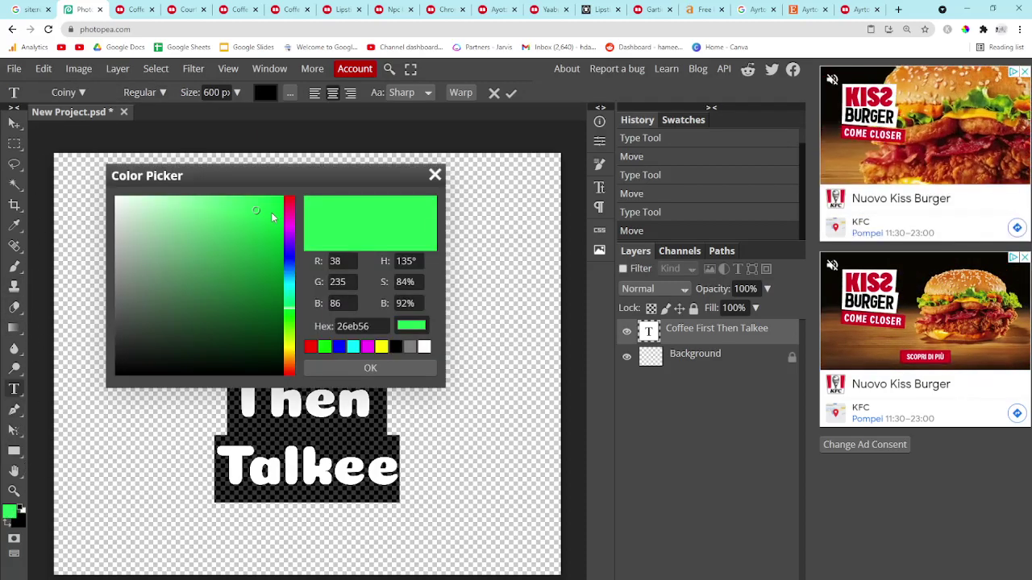
left_click_drag(257, 212, 97, 167)
left_click(370, 368)
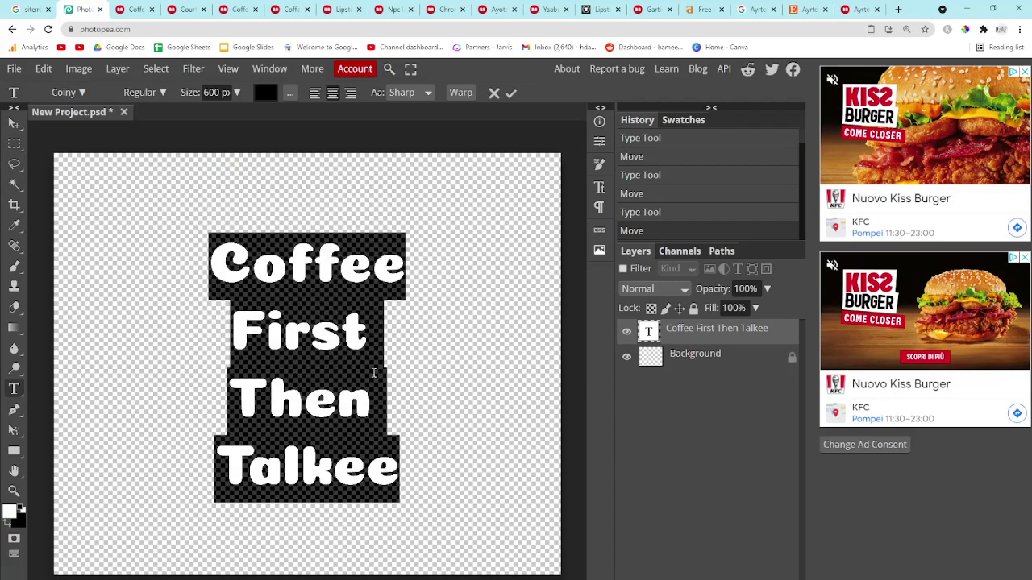
left_click(337, 401)
key("ctrl+a")
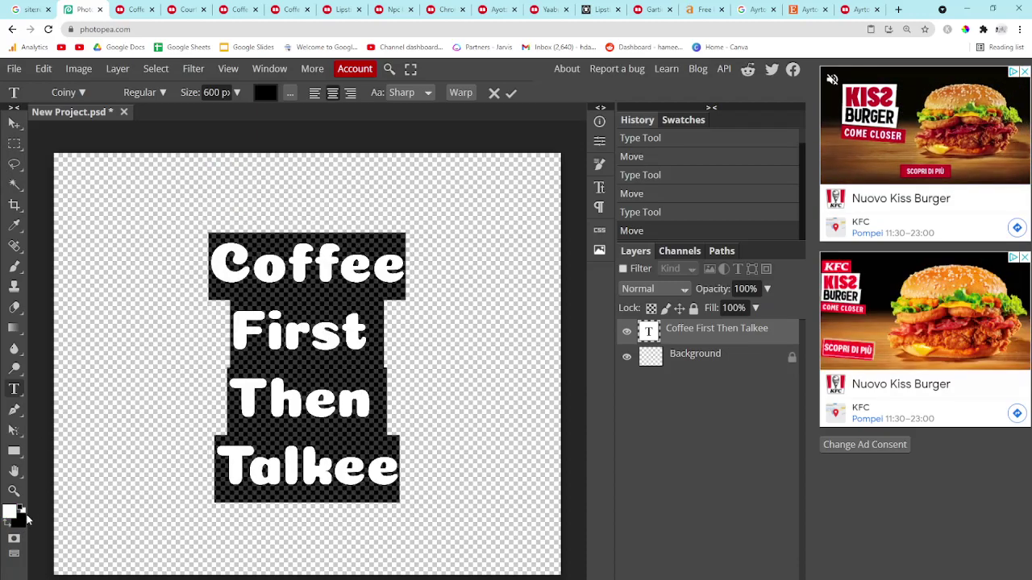
left_click(19, 519)
left_click_drag(122, 375, 78, 178)
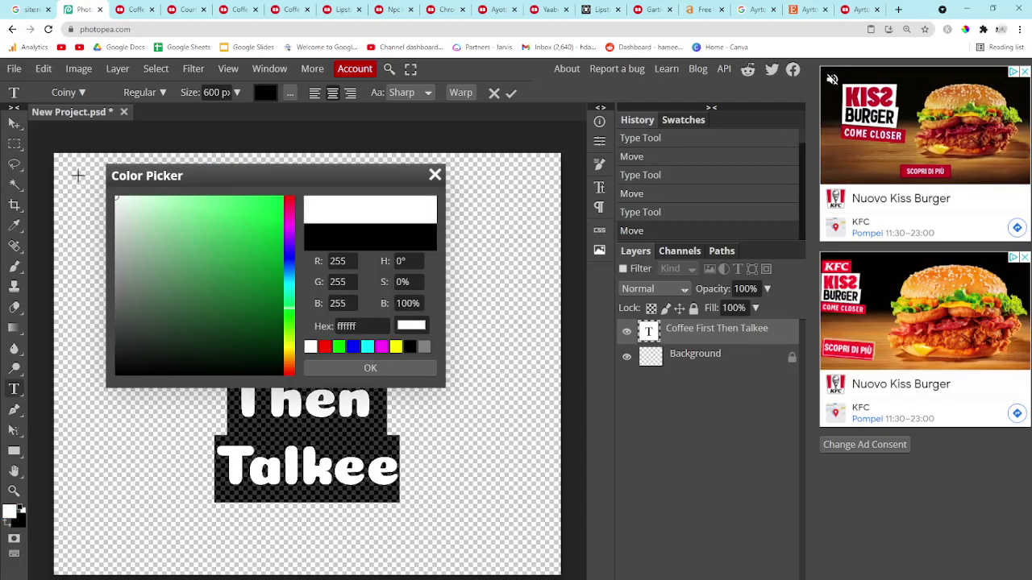
left_click(330, 367)
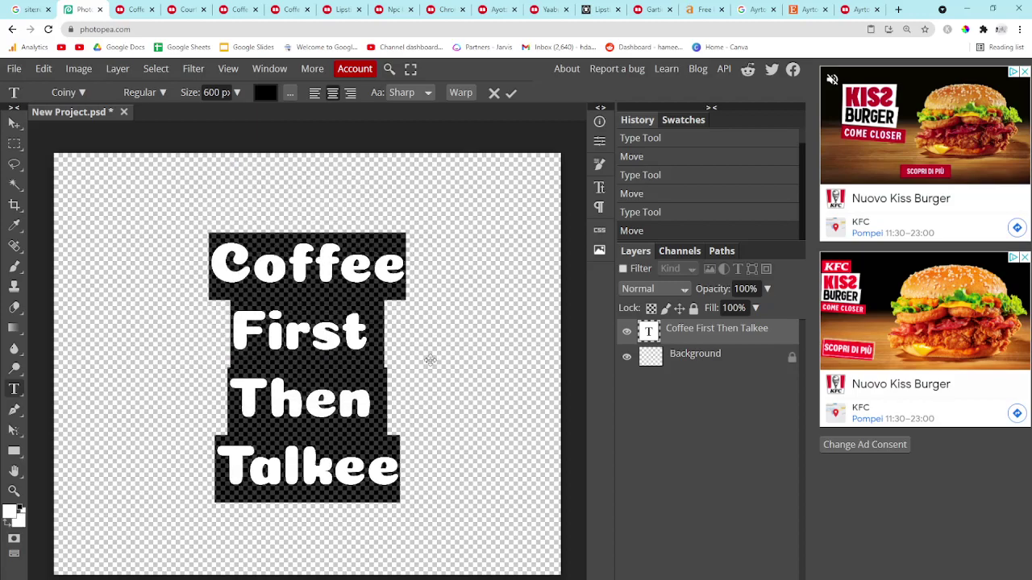
Step: Make the whole Coffee First Then Talkee text white
left_click(339, 387)
double_click(338, 387)
key("ctrl+a")
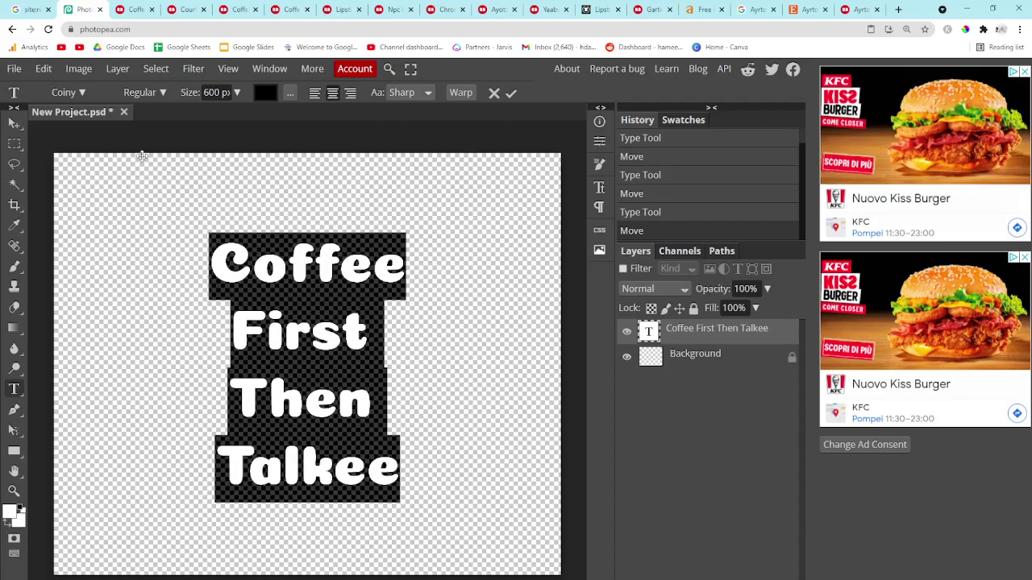
left_click(311, 280)
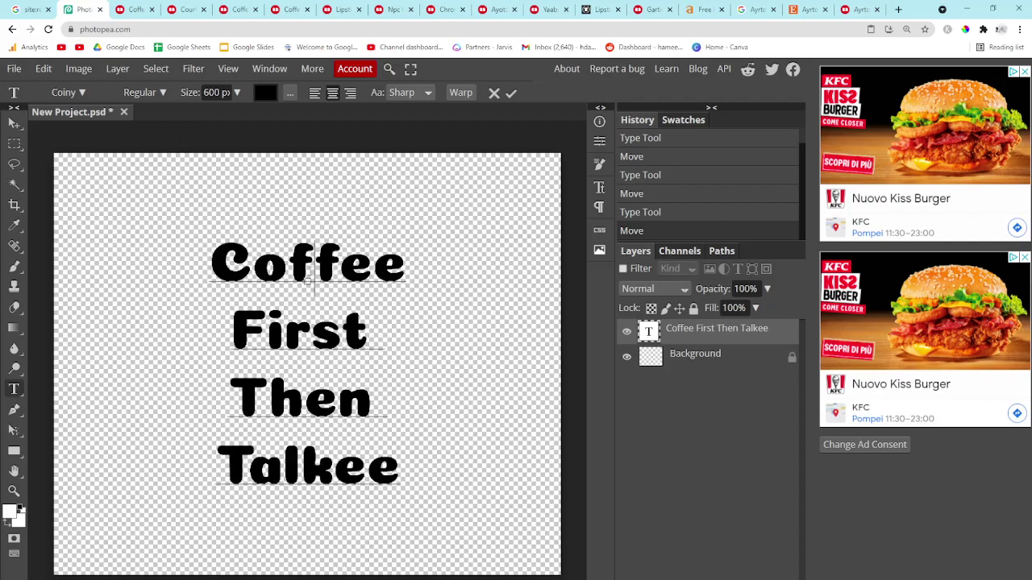
key("ctrl+a")
left_click(265, 92)
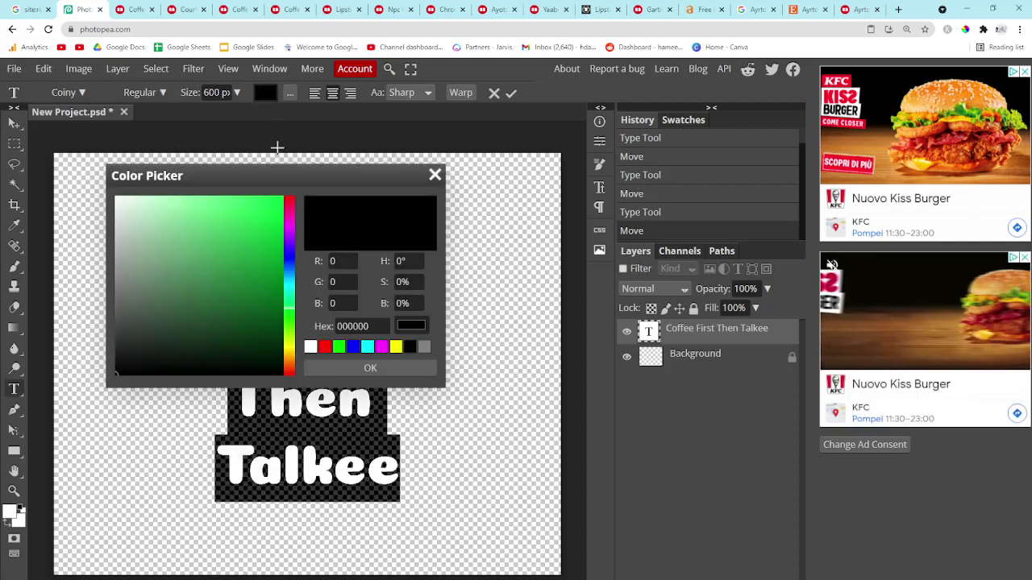
left_click_drag(158, 258, 77, 166)
left_click(342, 369)
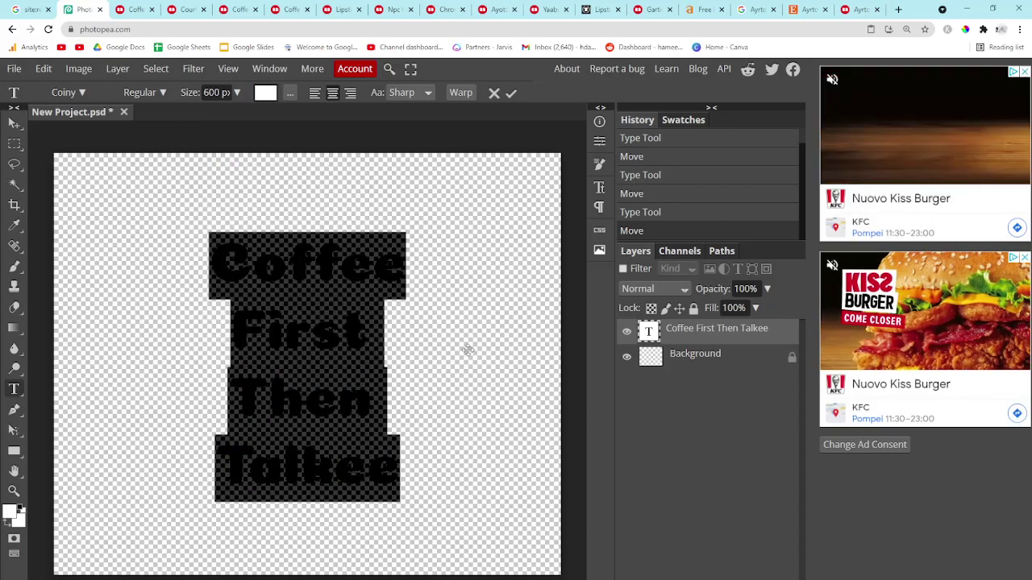
left_click(310, 334)
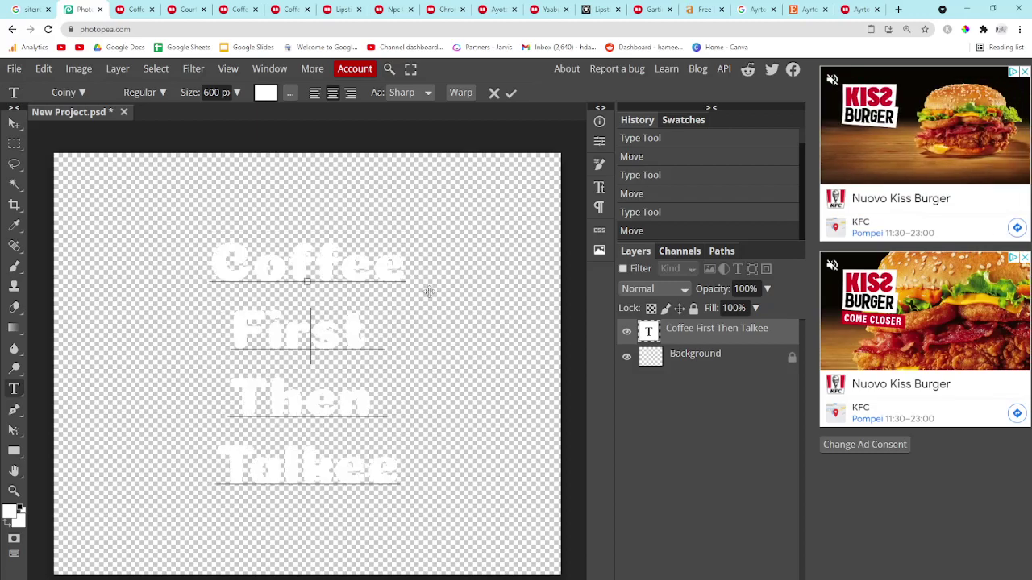
Step: Export the design as a 5400 × 4500 PNG, then return to the Redbubble results
left_click(24, 71)
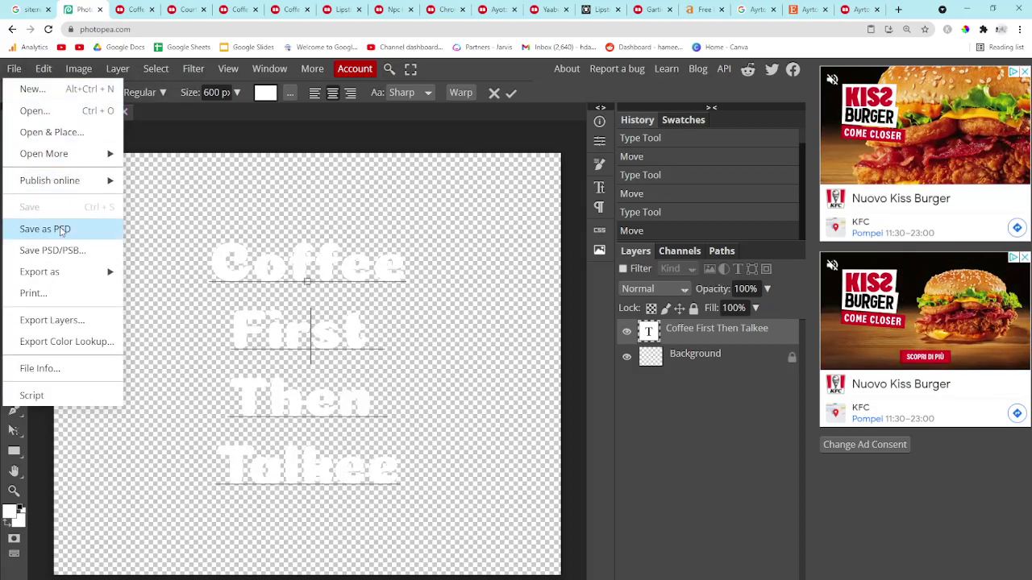
mouse_move(65, 272)
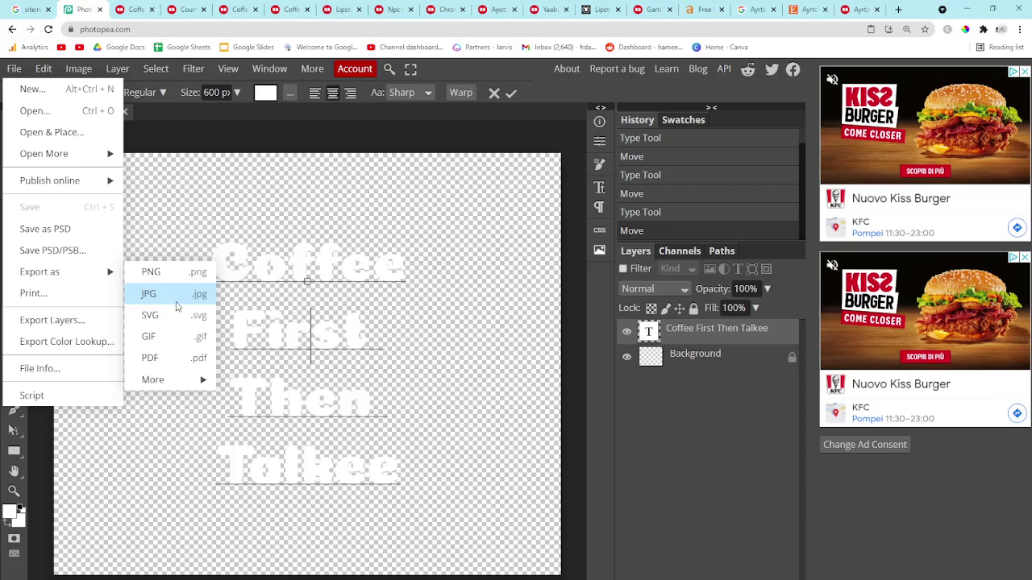
left_click(161, 272)
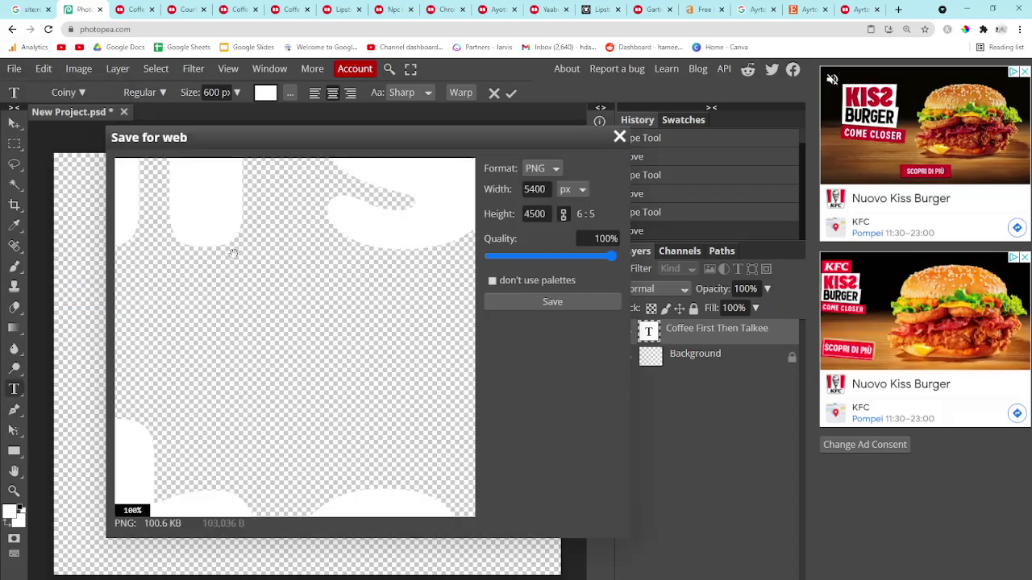
left_click(553, 302)
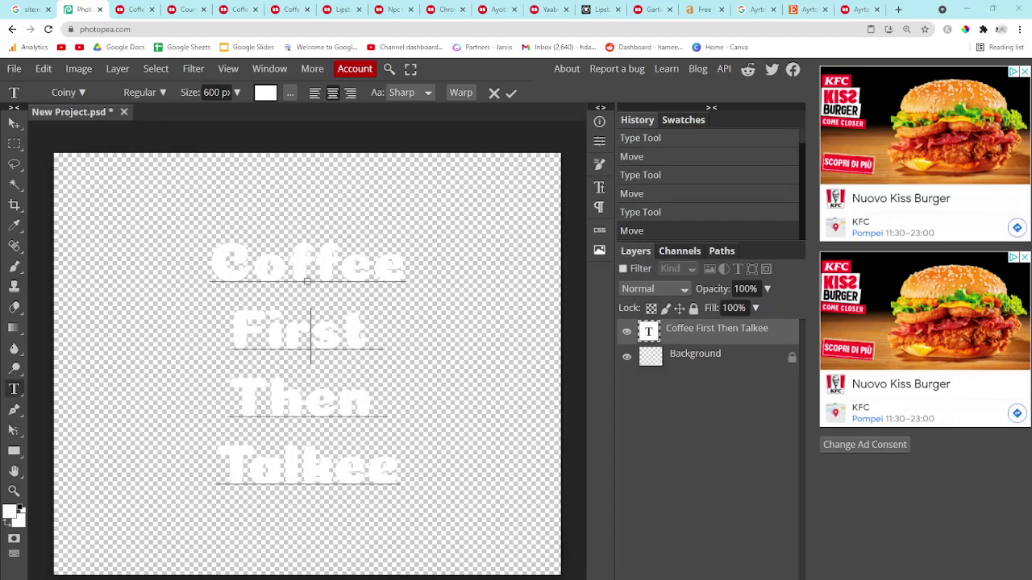
left_click(137, 9)
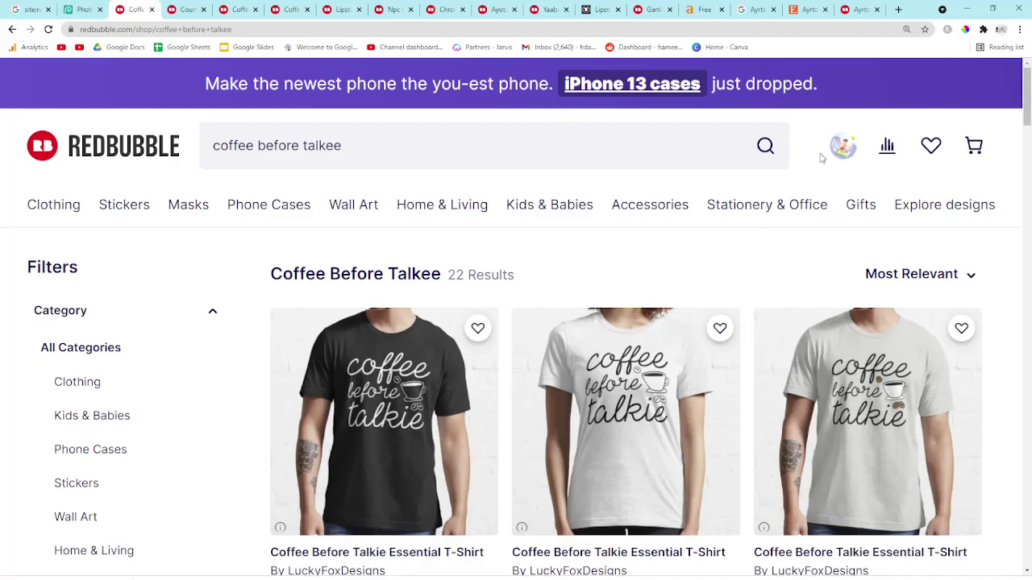
Step: Start a new Redbubble work and upload the exported PNG design
mouse_move(842, 145)
left_click(824, 448)
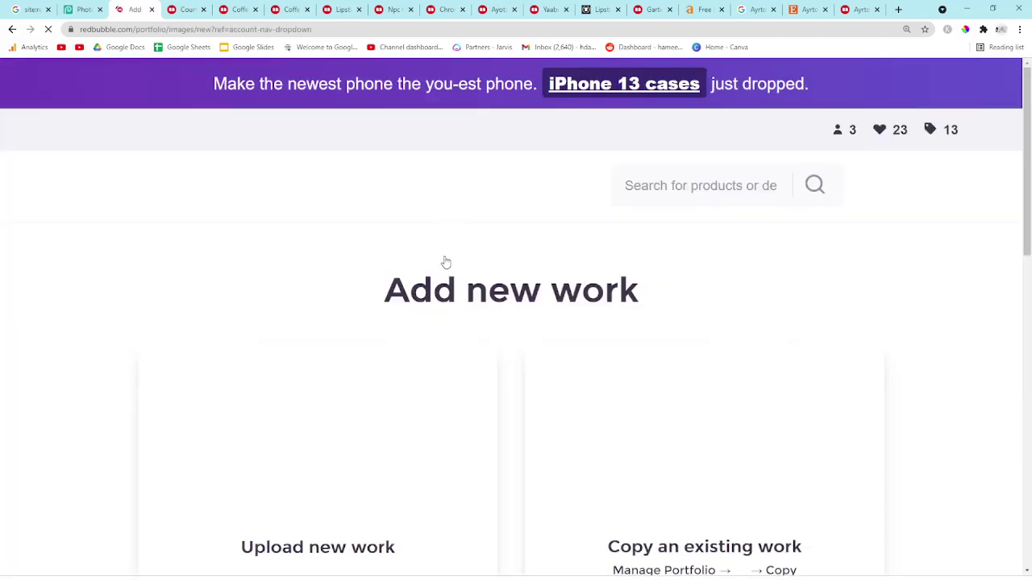
scroll(447, 306, "down", 3)
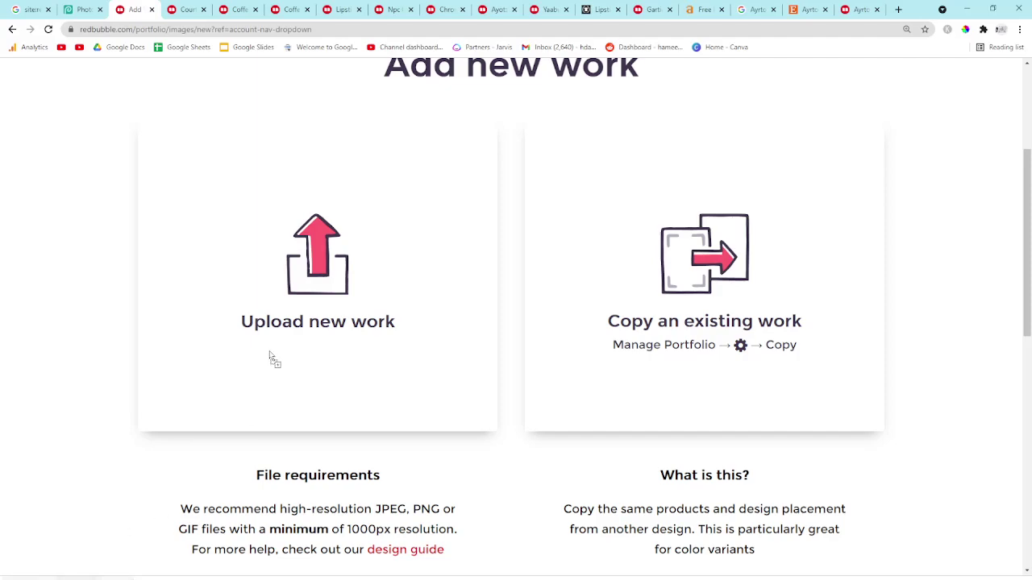
left_click_drag(259, 380, 274, 363)
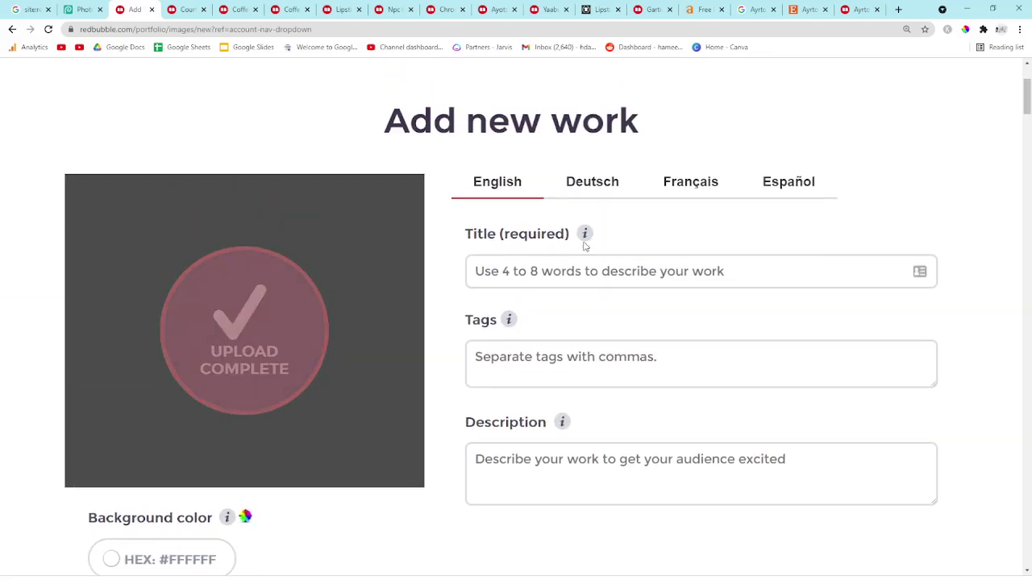
Step: Paste 'Coffee Then Talkee' as the work's title
left_click(192, 8)
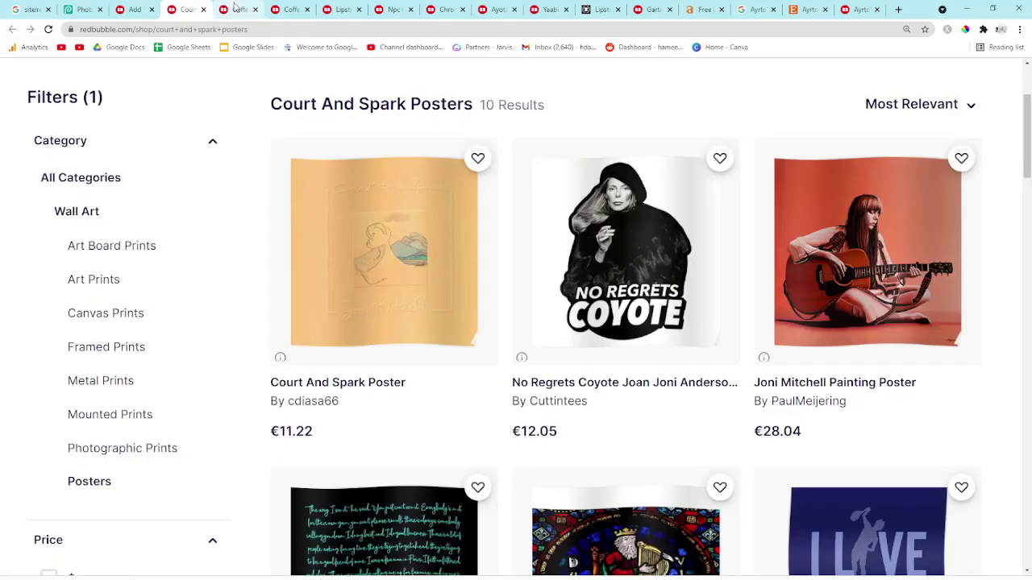
left_click(284, 8)
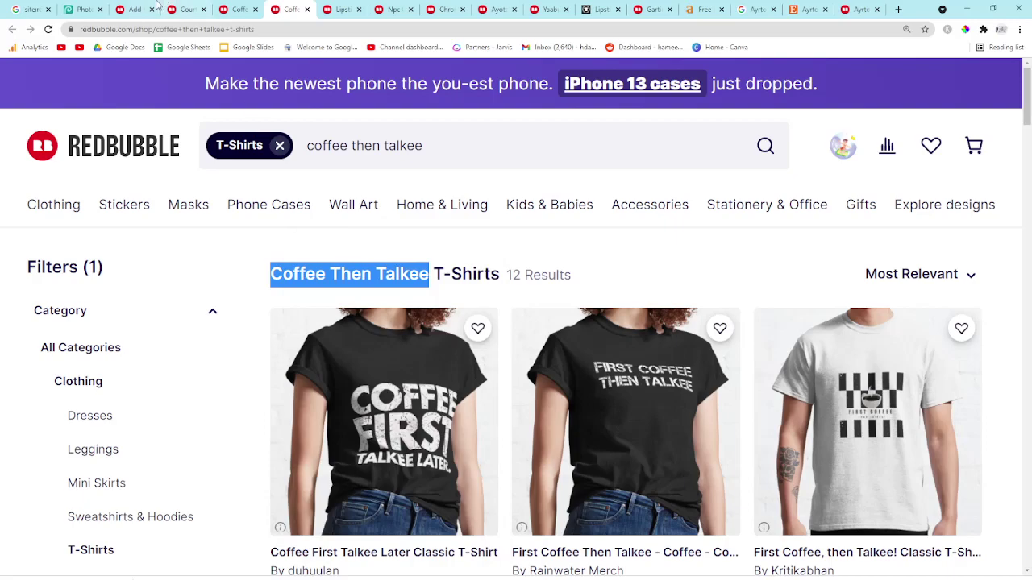
left_click(133, 9)
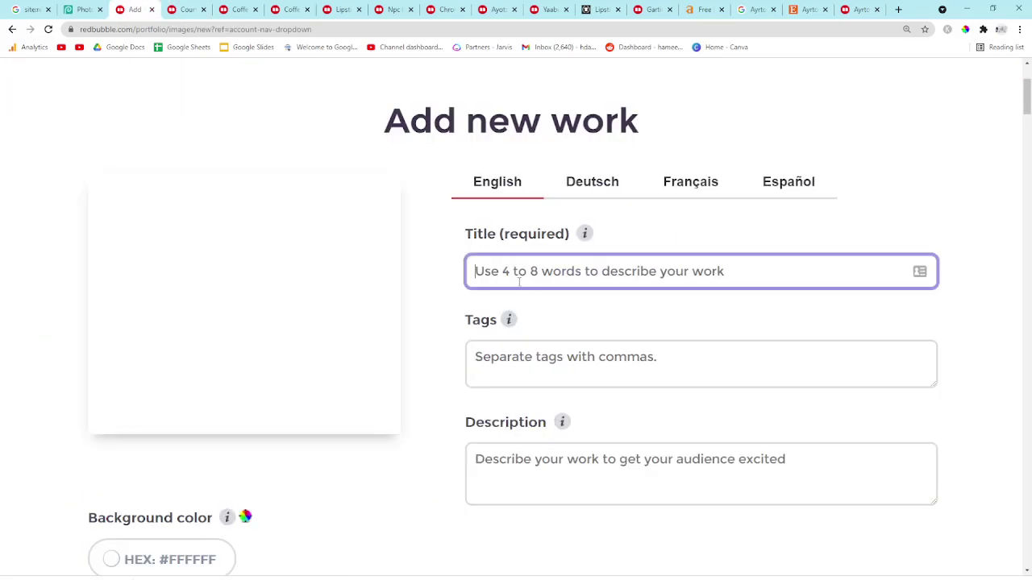
type("Coffee Then Talkee")
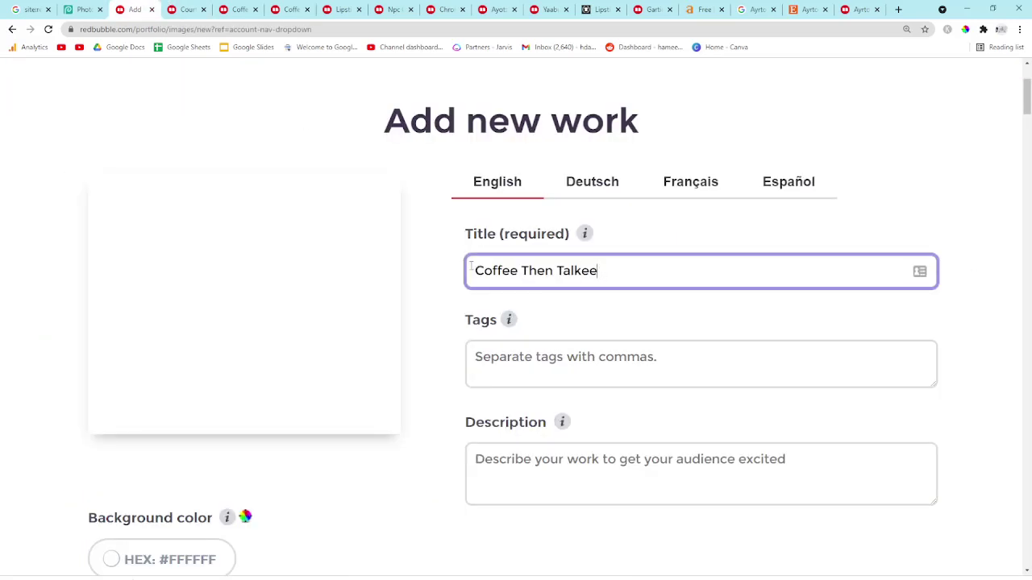
Step: Set the work's background colour to black
scroll(170, 490, "down", 1)
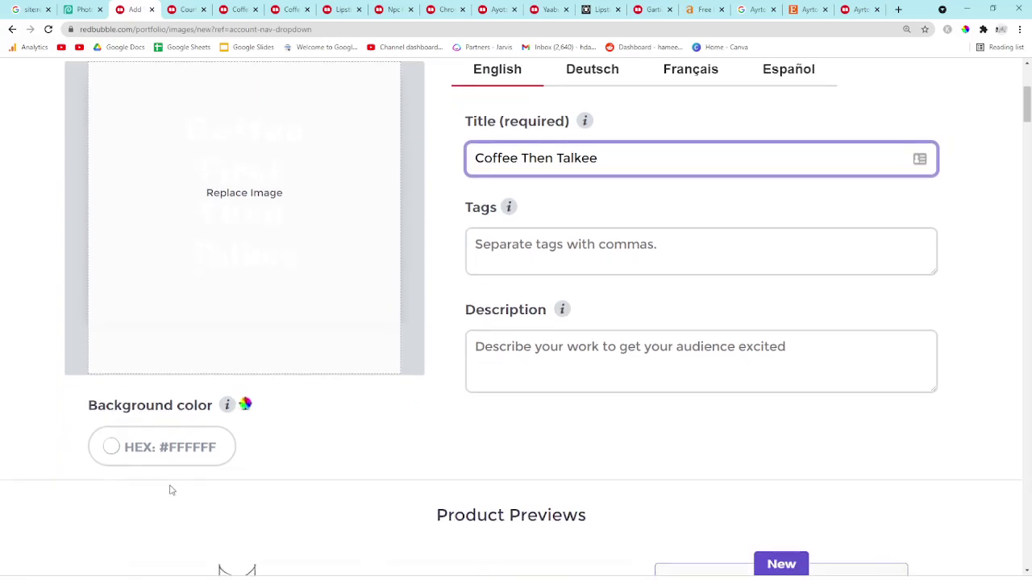
left_click(141, 452)
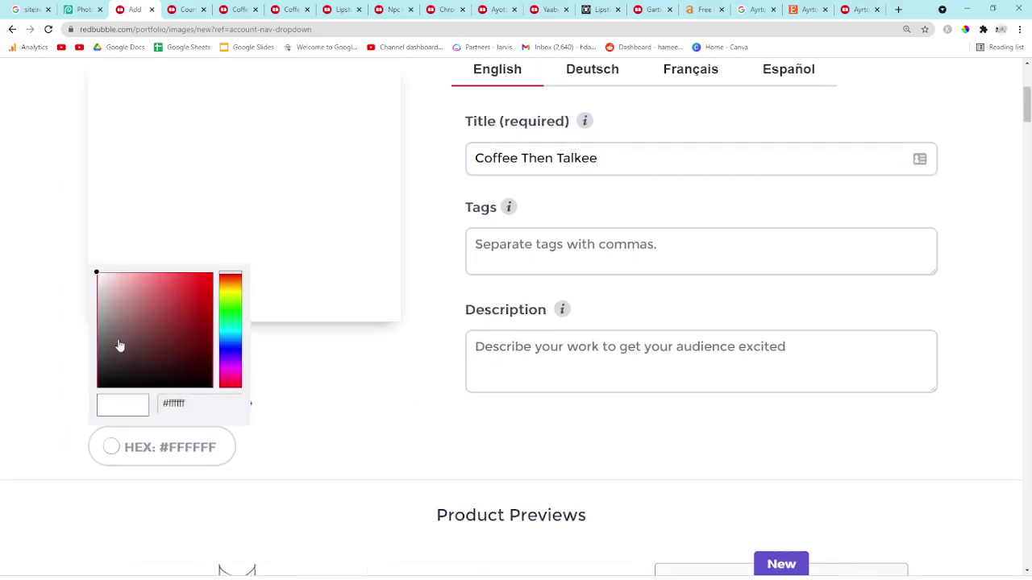
left_click(120, 385)
left_click(119, 396)
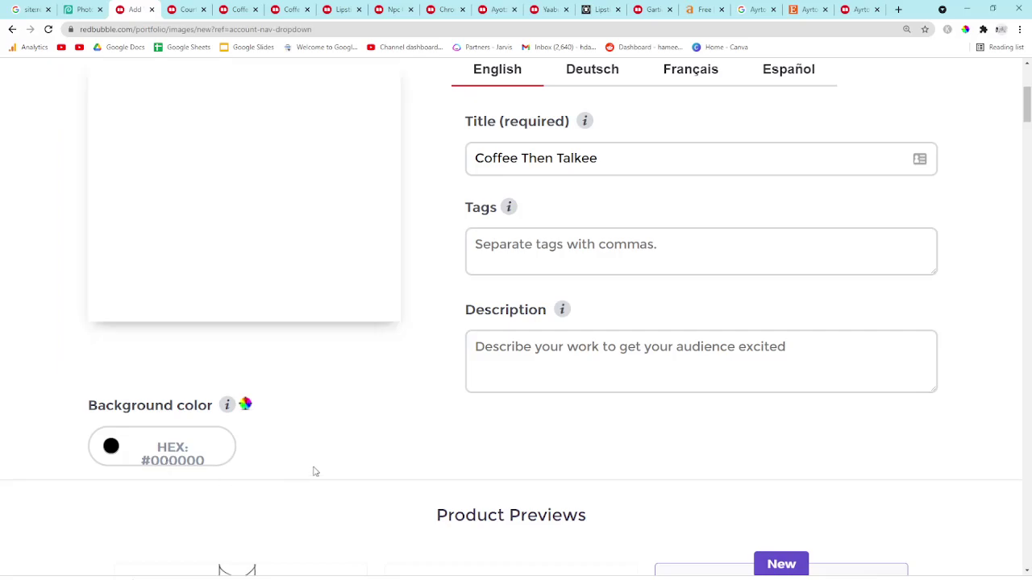
scroll(354, 456, "up", 2)
scroll(600, 335, "down", 4)
scroll(600, 334, "down", 3)
scroll(597, 334, "up", 7)
scroll(596, 333, "down", 10)
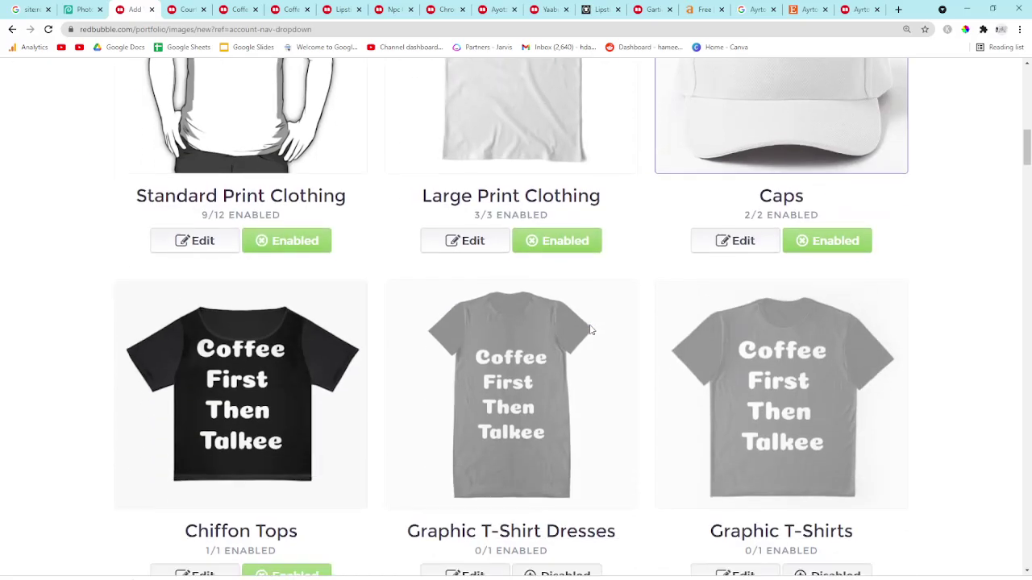
scroll(468, 408, "up", 8)
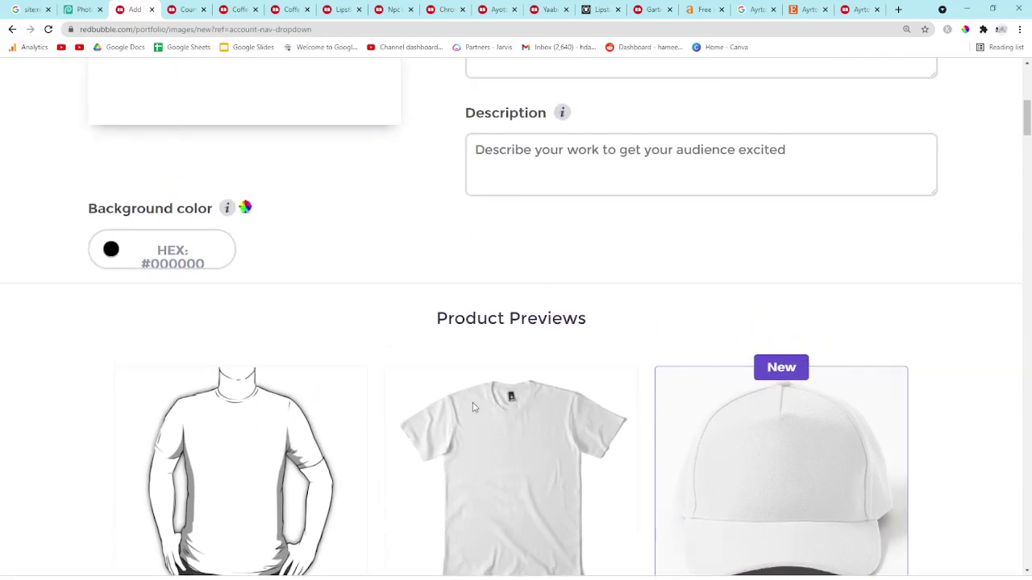
Step: Add 'Coffee Then Talkee' and 'first coffee then talkee' tags from the keyword ideas
left_click(627, 211)
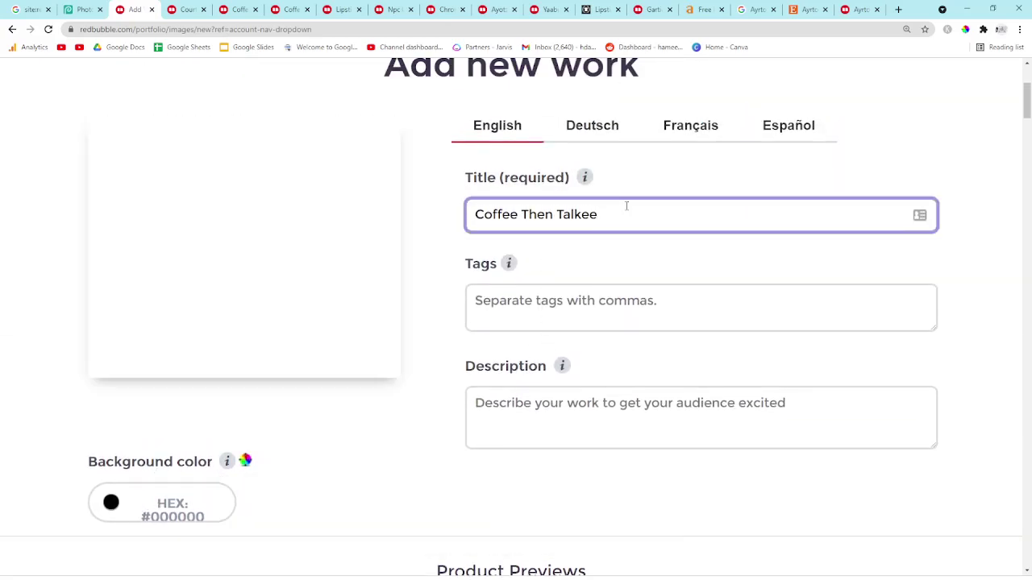
key("Tab")
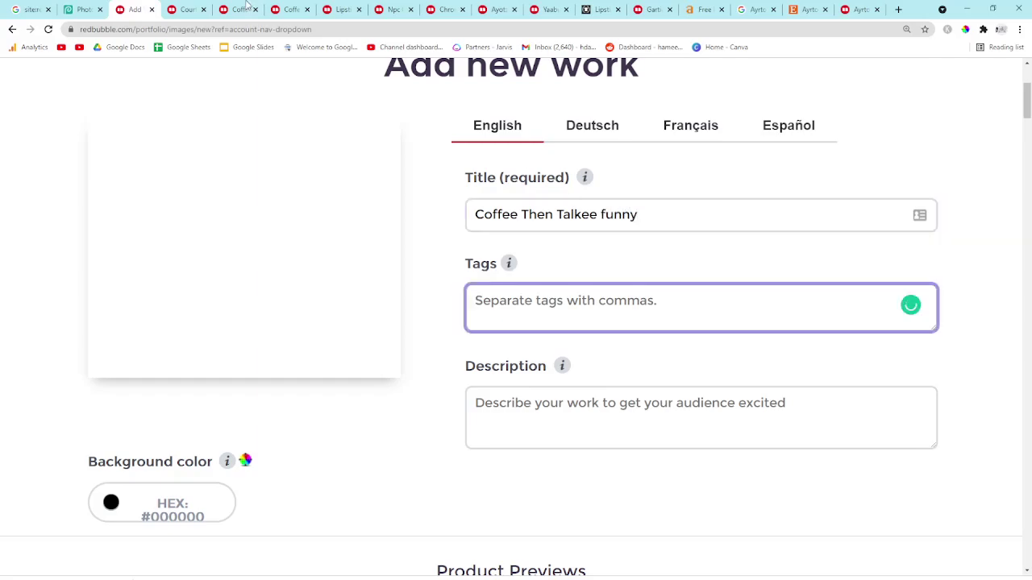
type("Coffee Then Talkee")
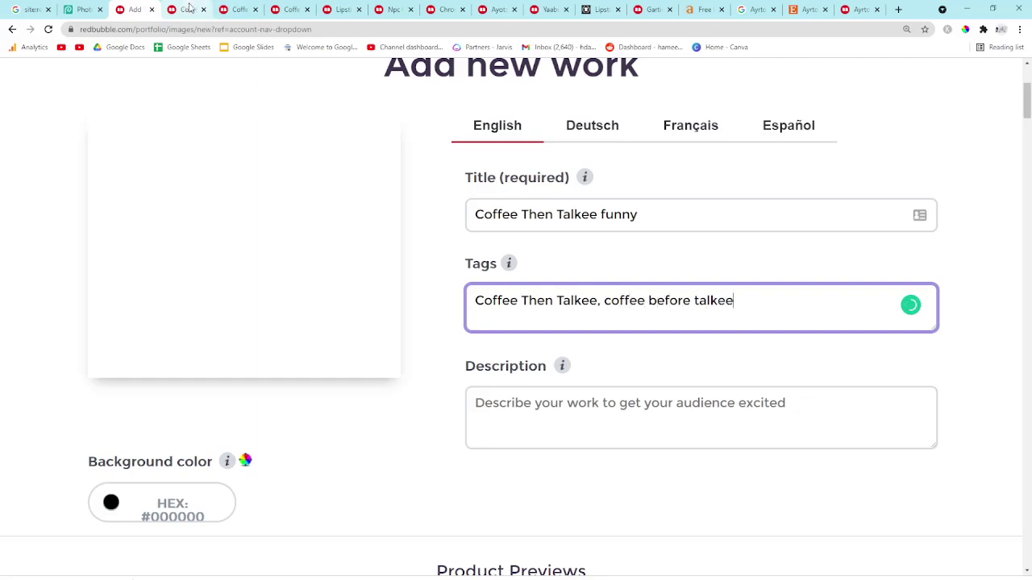
left_click(188, 8)
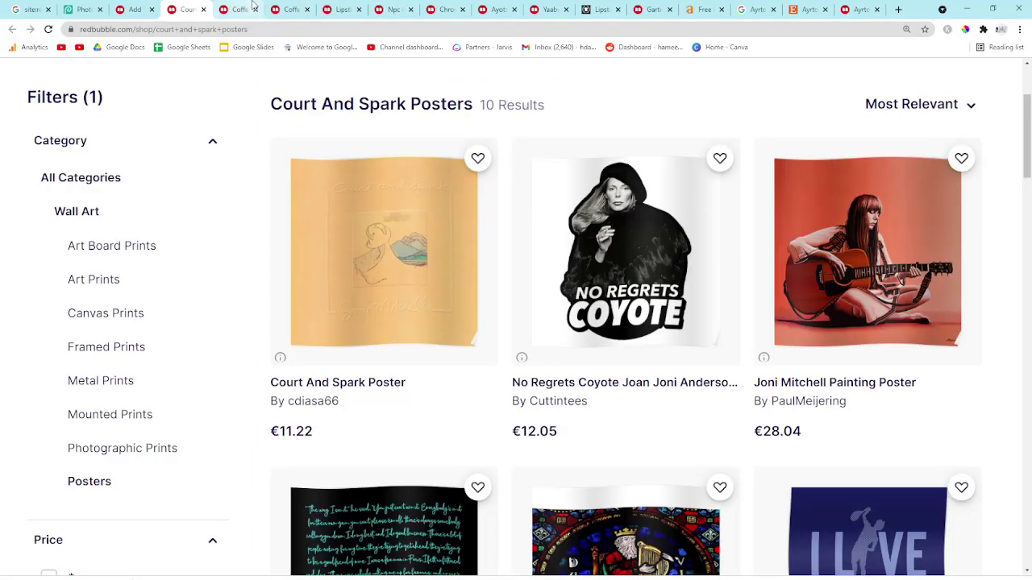
left_click_drag(701, 9, 241, 9)
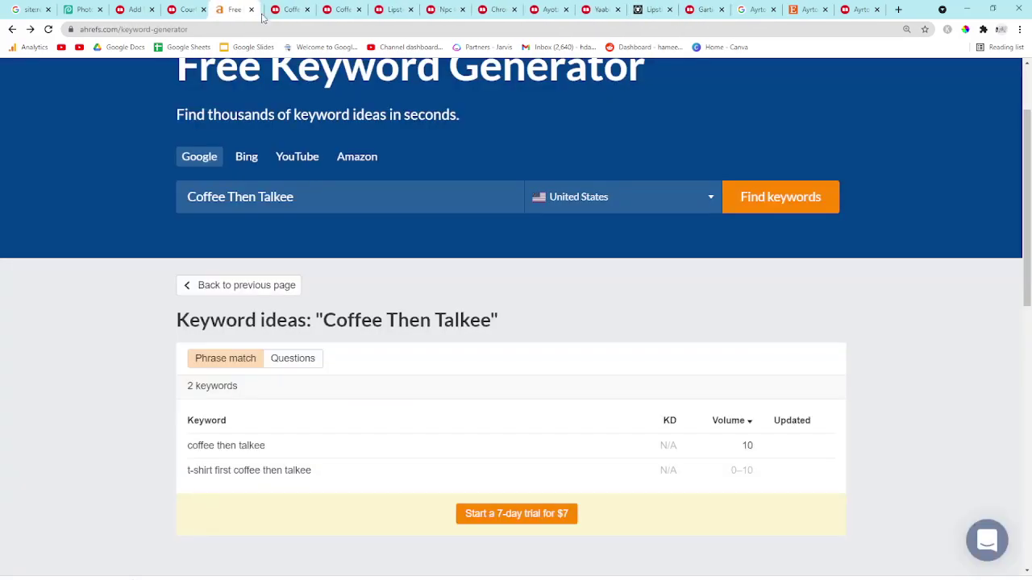
scroll(304, 469, "down", 1)
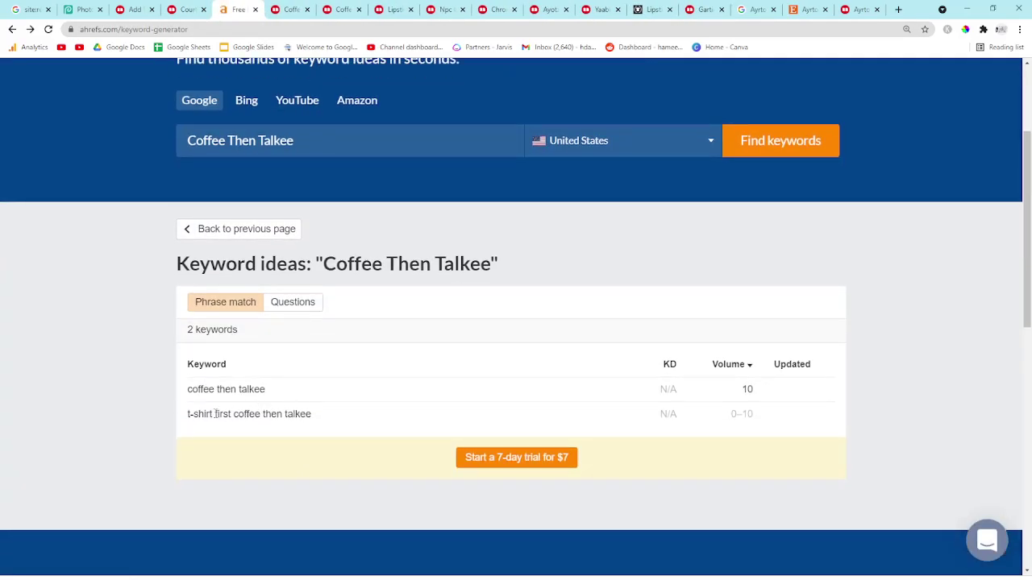
left_click_drag(252, 414, 334, 416)
key("ctrl+c")
left_click(94, 396)
left_click(187, 9)
left_click(82, 8)
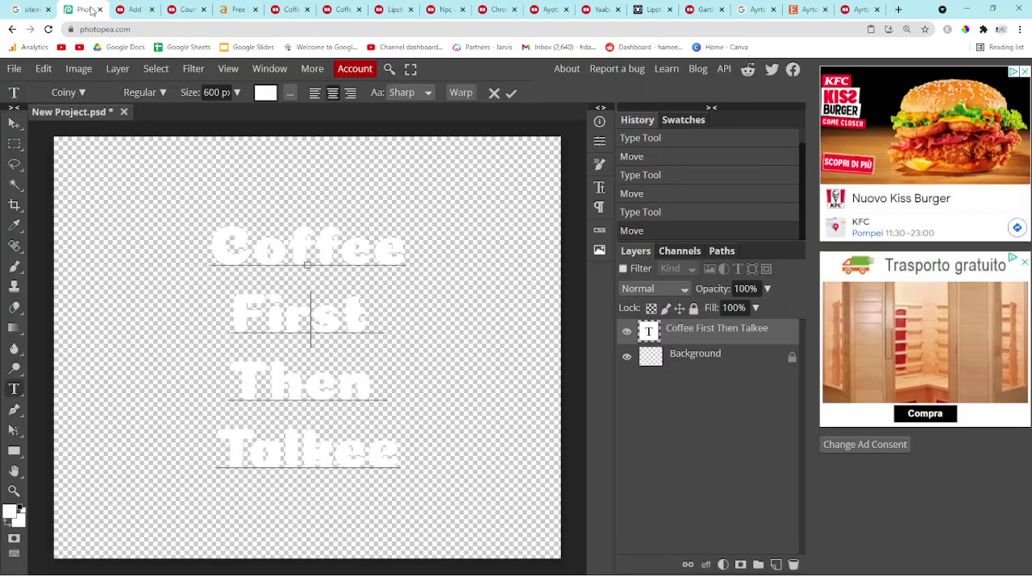
left_click(148, 8)
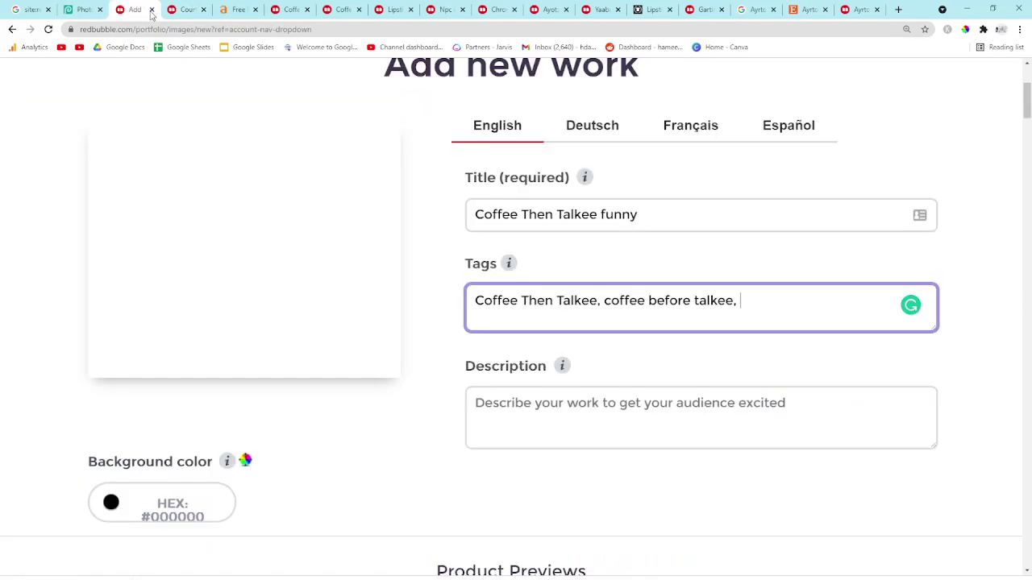
key("ctrl+v")
Step: Change the title to 'Coffee First Then Talkee funny' by inserting 'First'
left_click(521, 218)
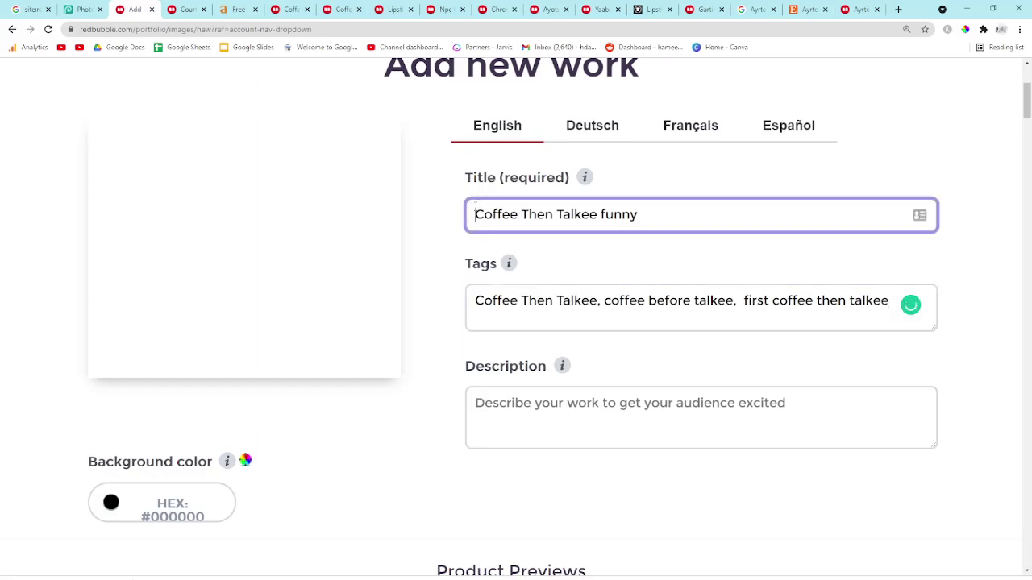
type("first")
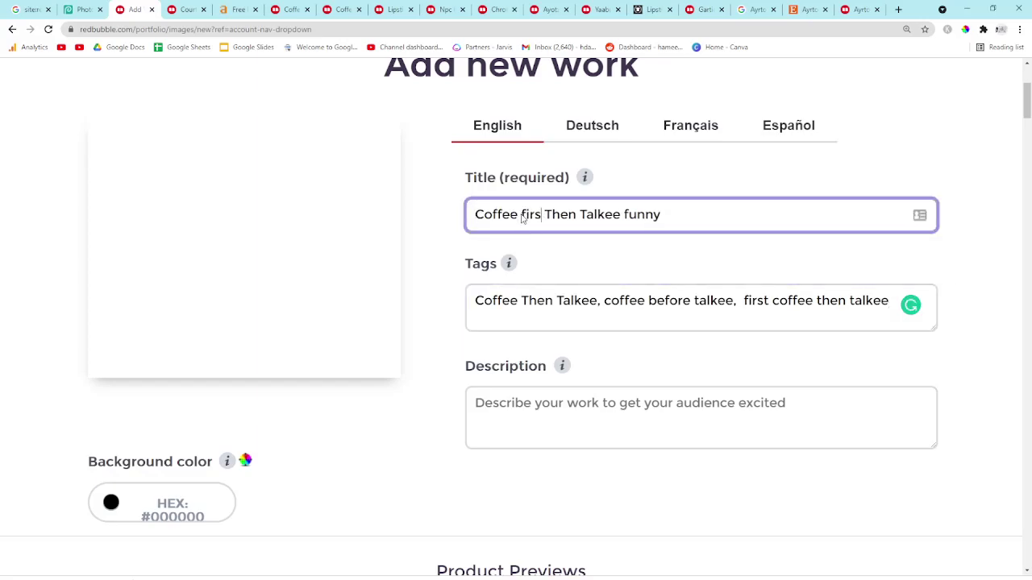
left_click(528, 219)
key("BackSpace")
type("F")
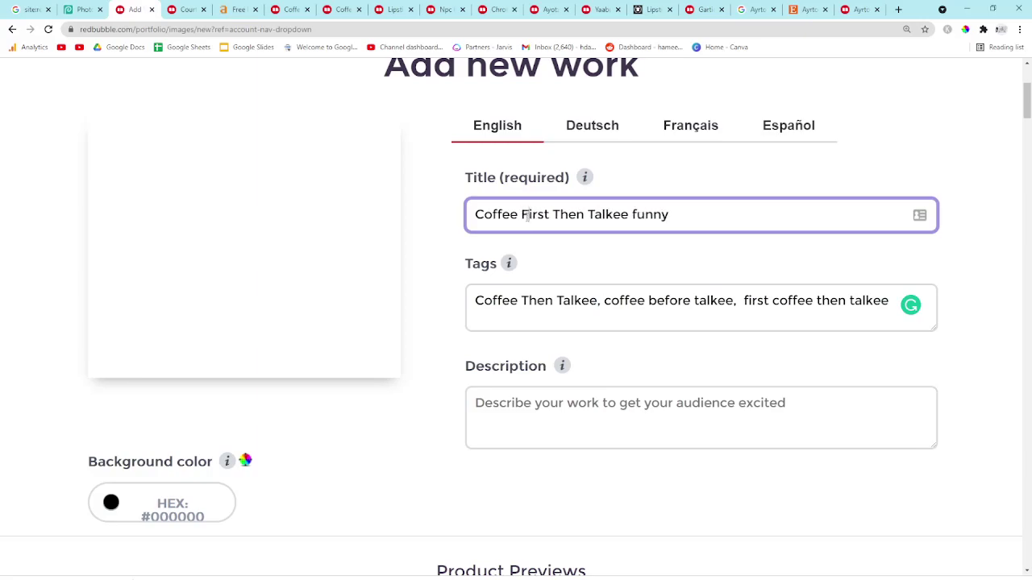
key("ctrl+a")
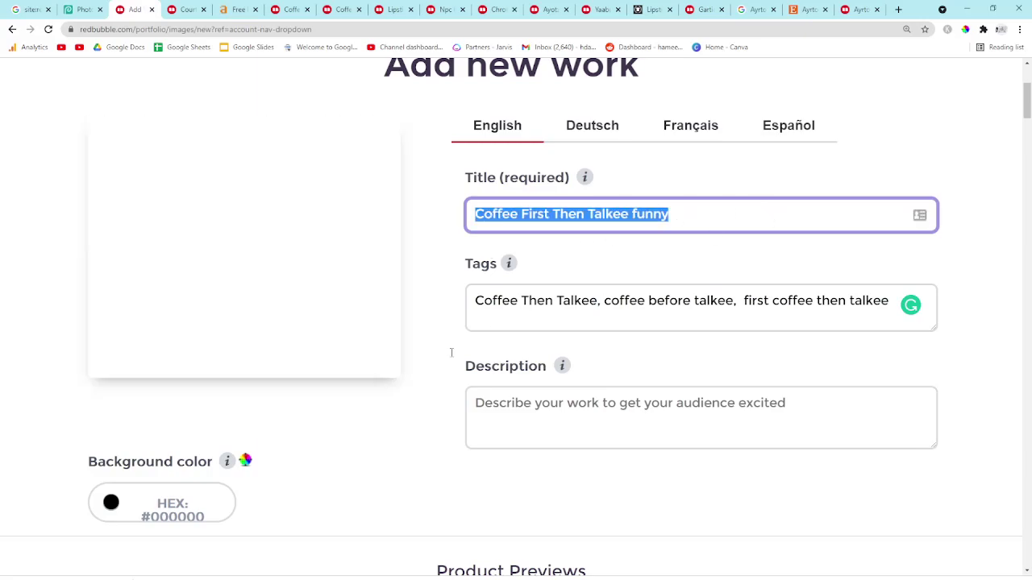
scroll(405, 475, "down", 8)
scroll(407, 474, "up", 8)
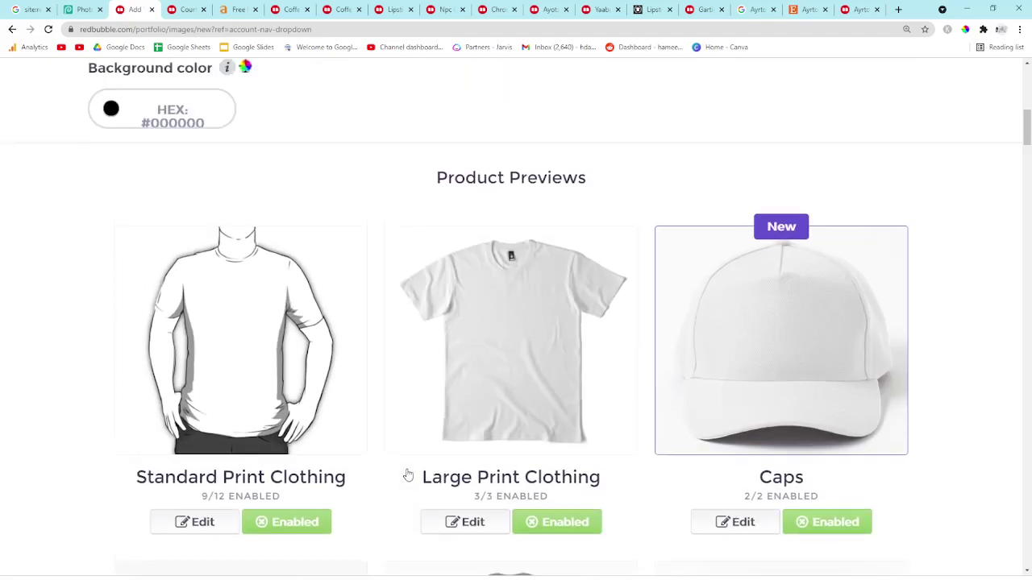
scroll(528, 423, "up", 1)
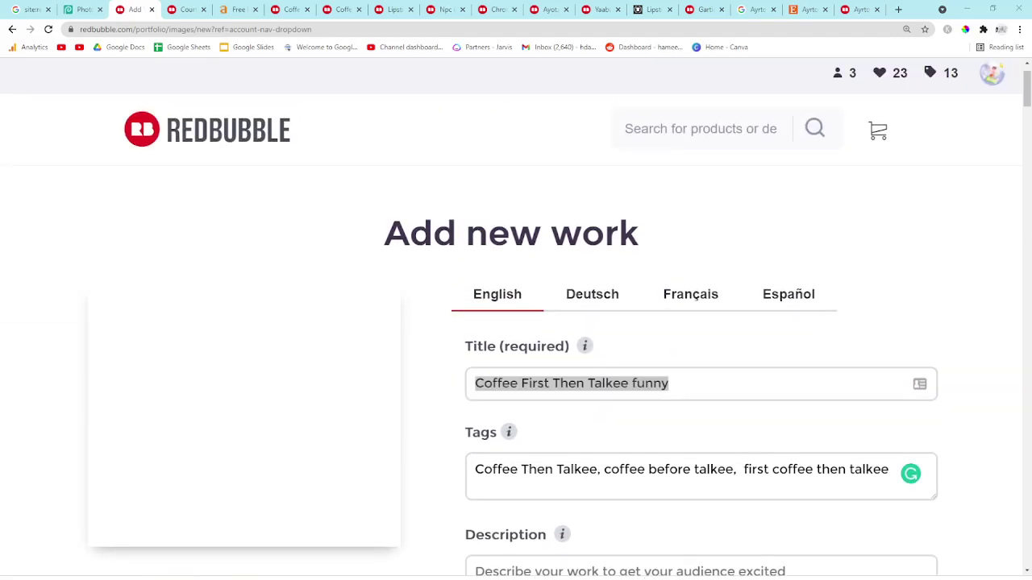
left_click(524, 424)
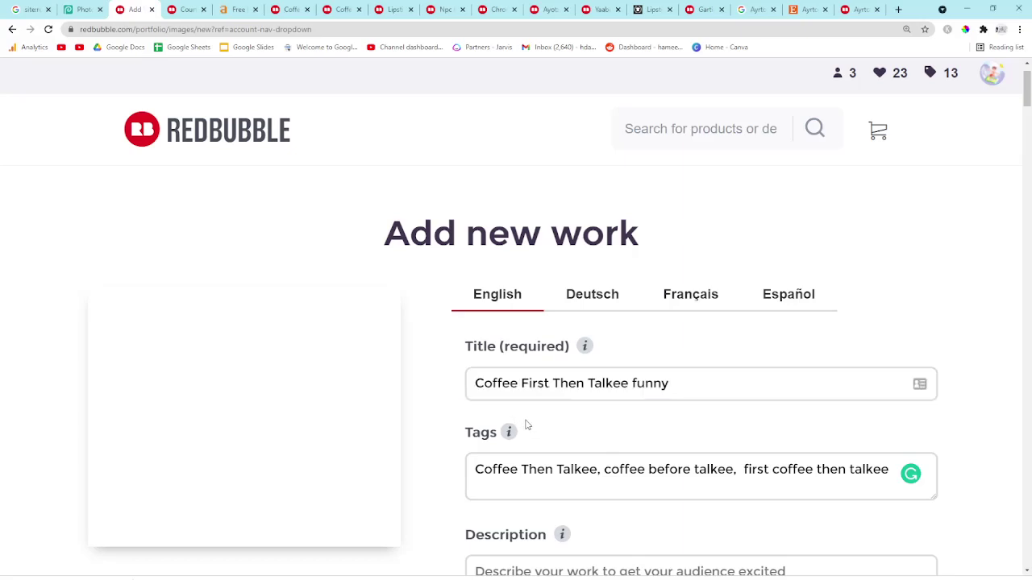
Step: End the tags list with a trailing comma
scroll(919, 351, "down", 2)
left_click(889, 356)
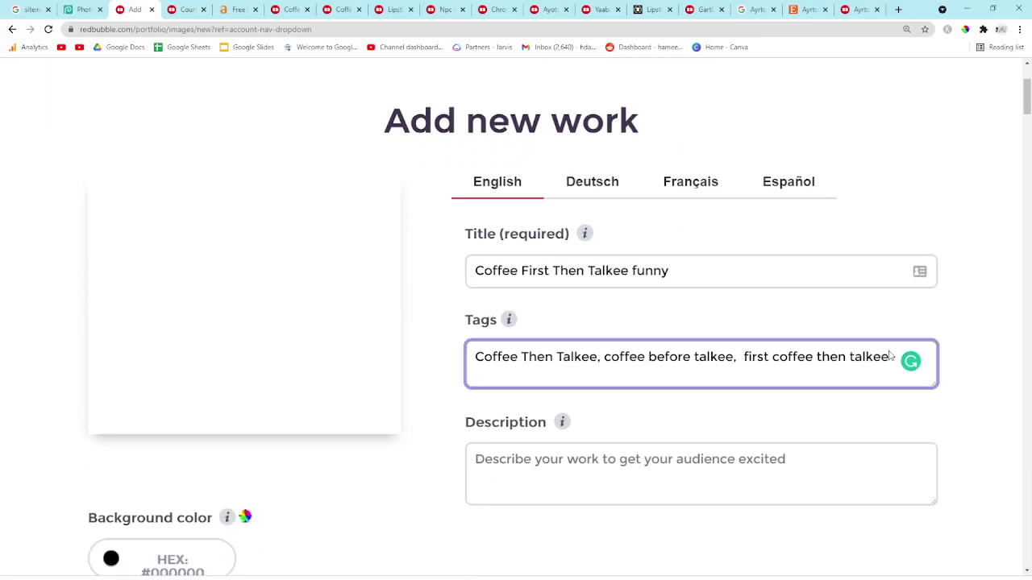
type(",")
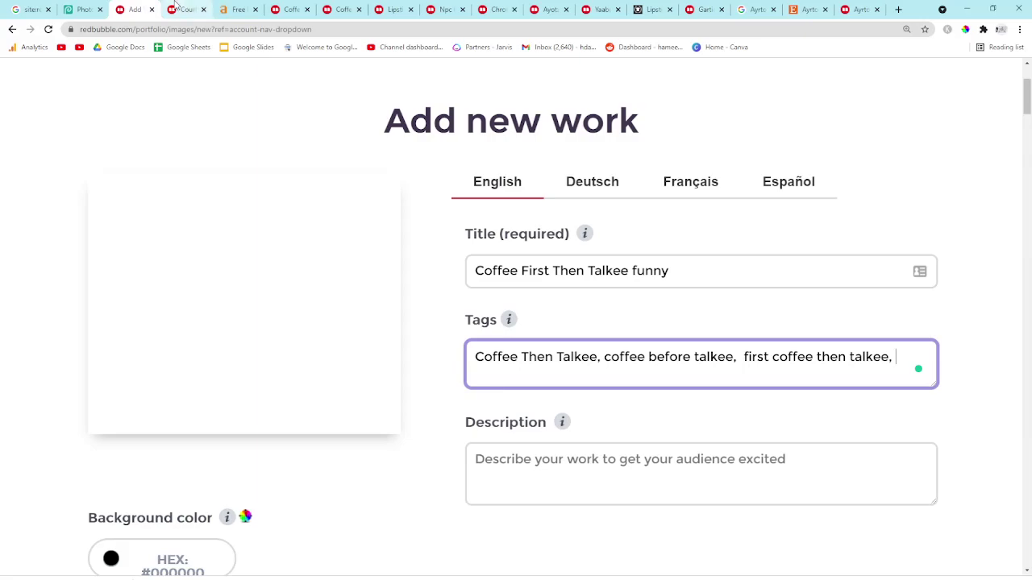
left_click(238, 9)
Step: Search Google for 'first coffee then talkee' and scan the results
left_click(289, 9)
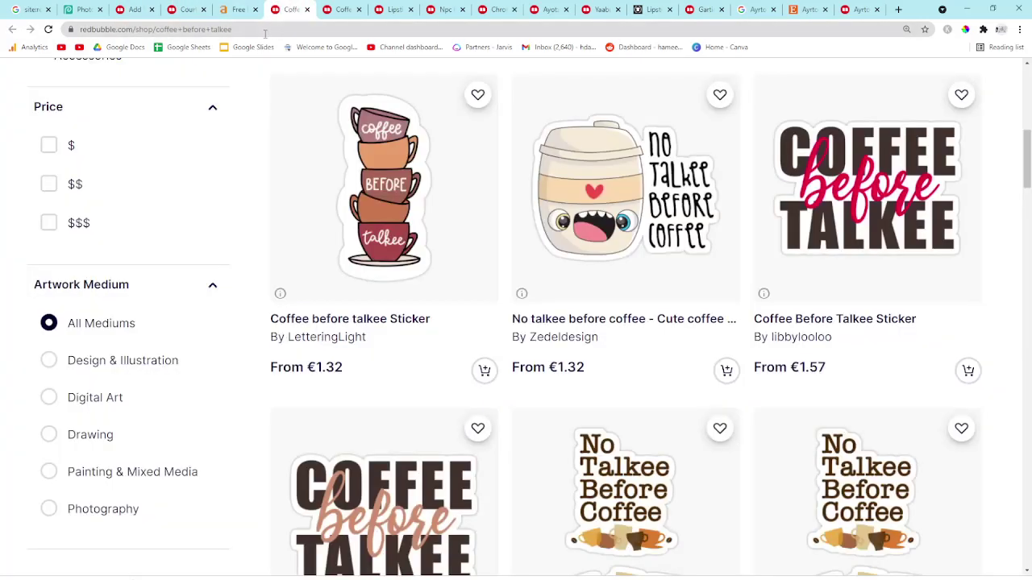
left_click(263, 30)
type("go")
key("Return")
type("first coffee then talkee")
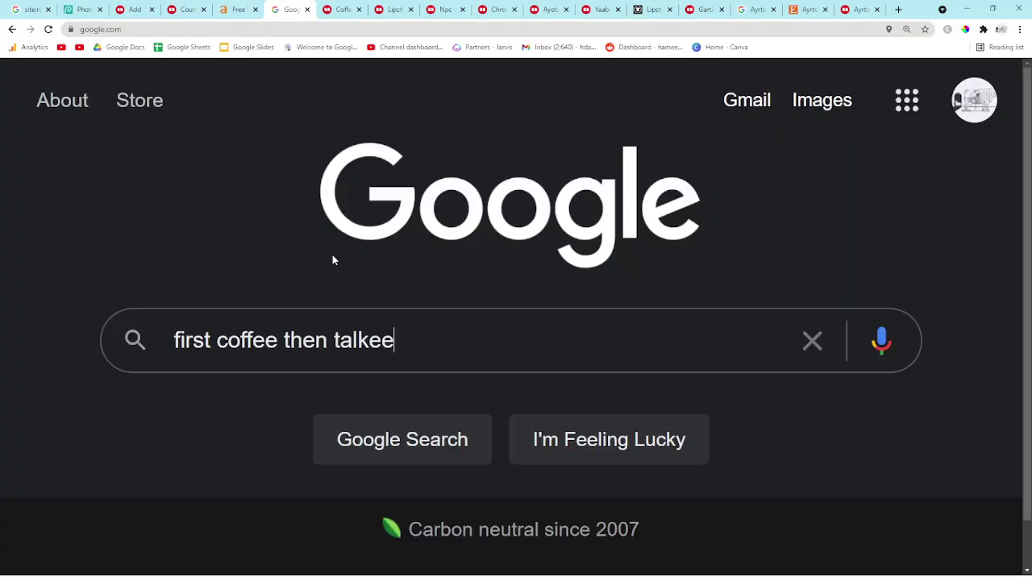
key("Return")
scroll(348, 414, "down", 5)
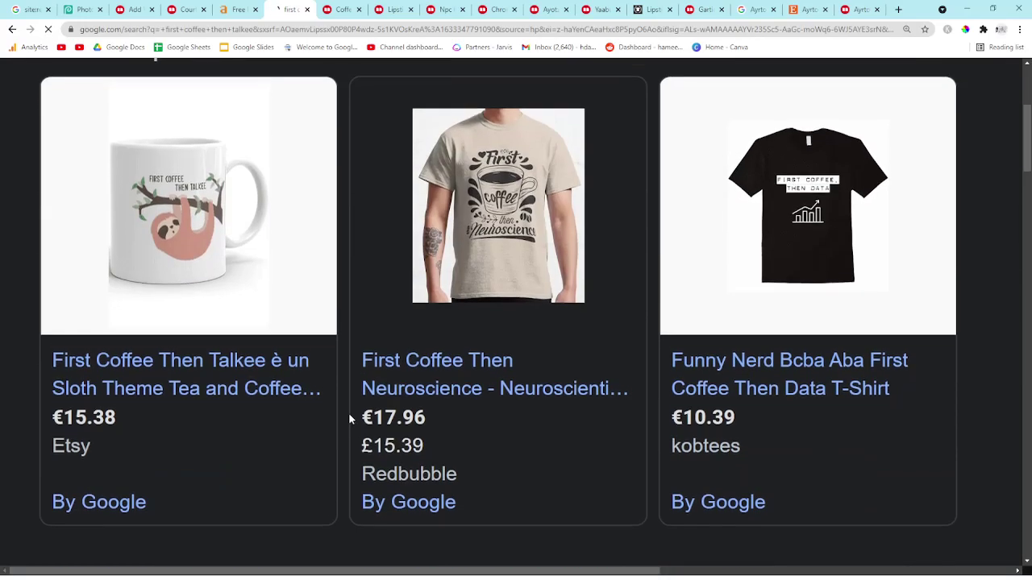
scroll(350, 416, "down", 15)
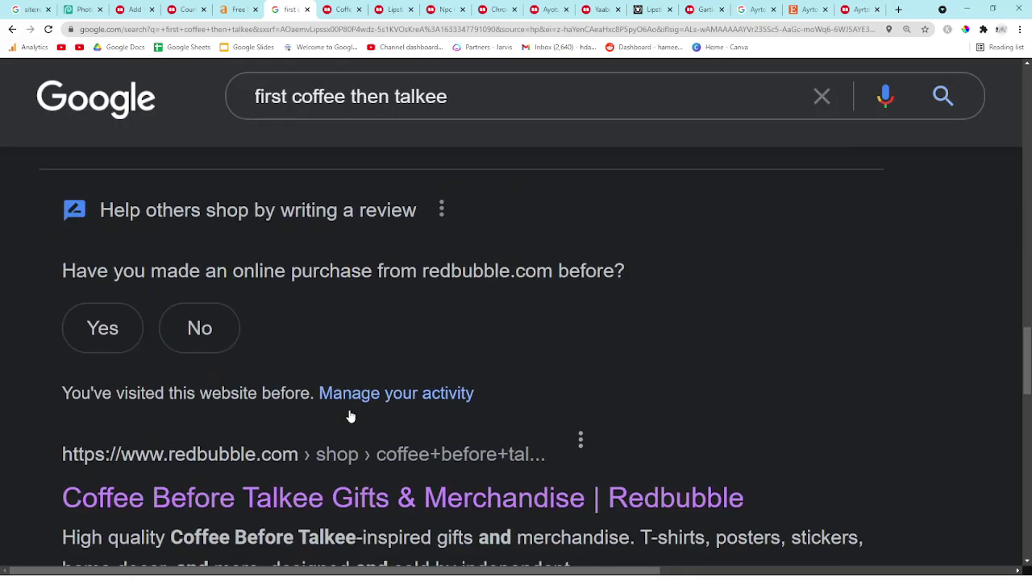
scroll(349, 416, "down", 8)
scroll(349, 416, "up", 5)
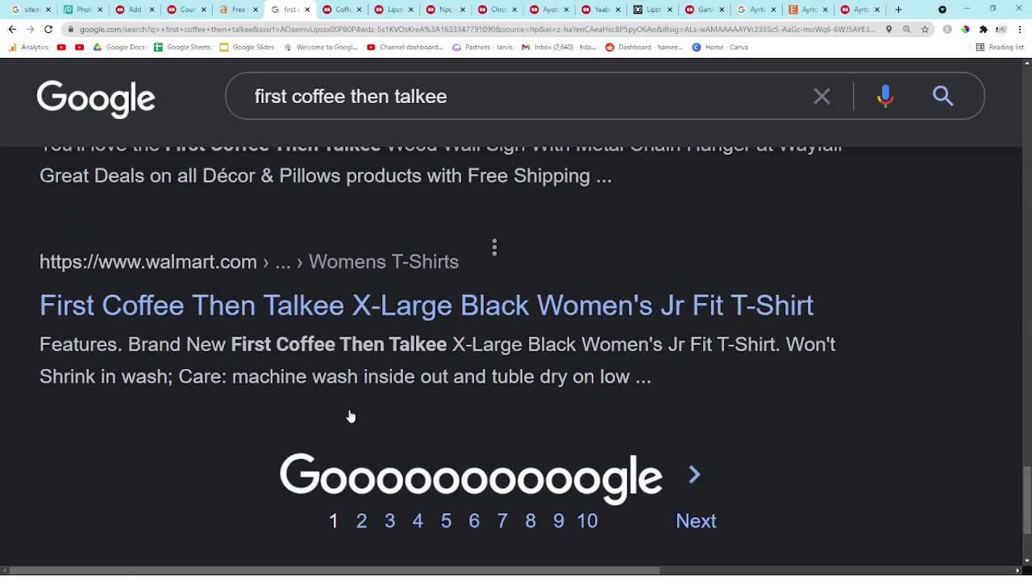
scroll(350, 416, "up", 5)
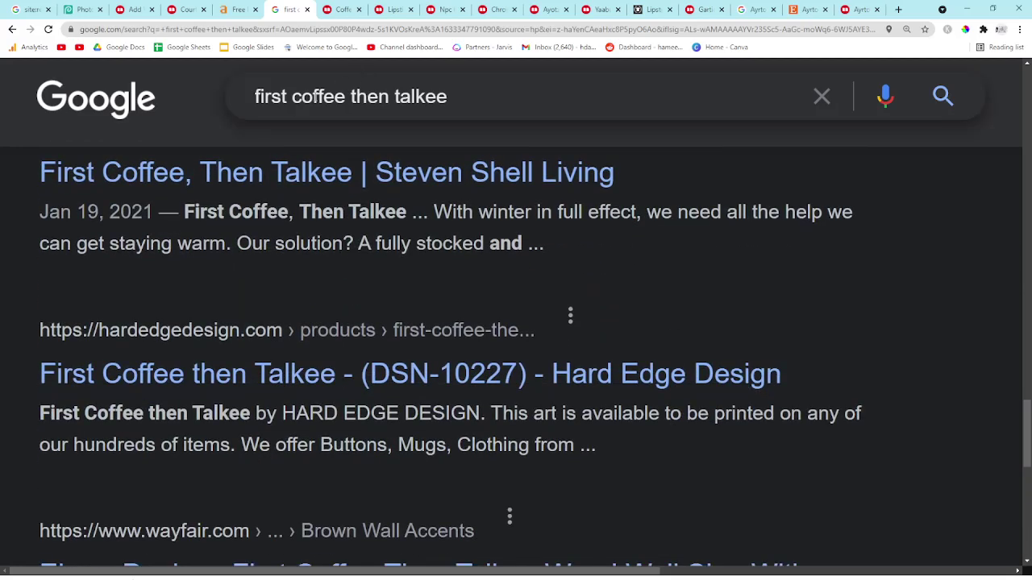
Step: Search Google again for 'coffee then talkee' (about 266,000 results) and review them
left_click(292, 96)
key("BackSpace")
key("BackSpace")
key("BackSpace")
key("BackSpace")
key("BackSpace")
key("BackSpace")
key("Return")
scroll(405, 363, "down", 10)
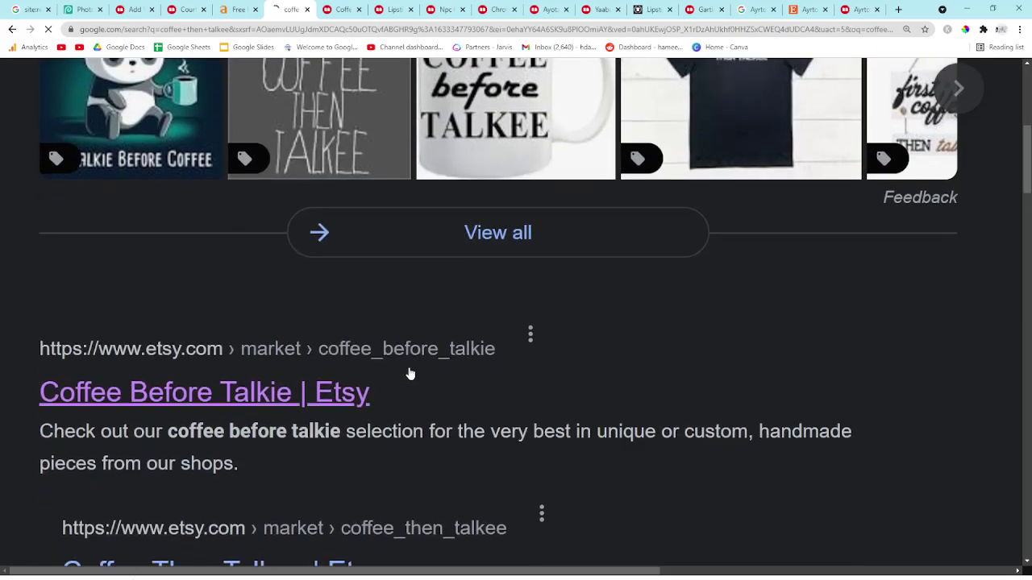
scroll(409, 373, "down", 15)
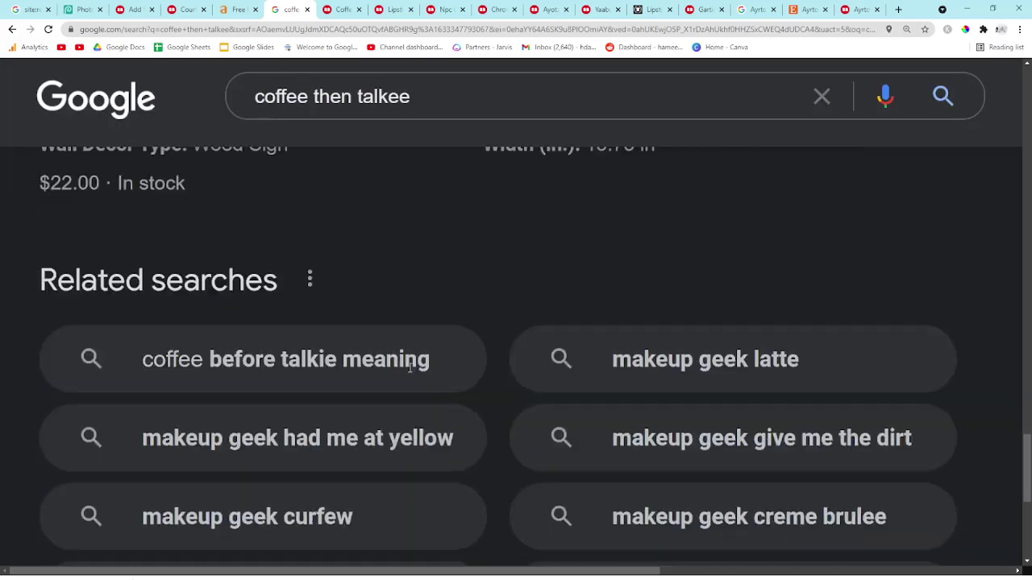
scroll(409, 368, "up", 3)
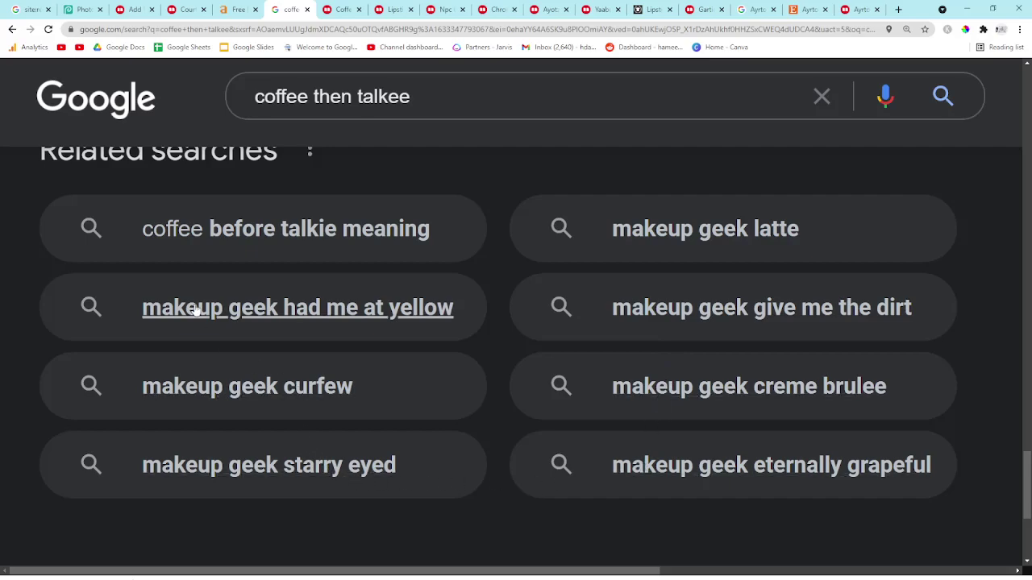
scroll(161, 315, "up", 3)
scroll(137, 321, "up", 15)
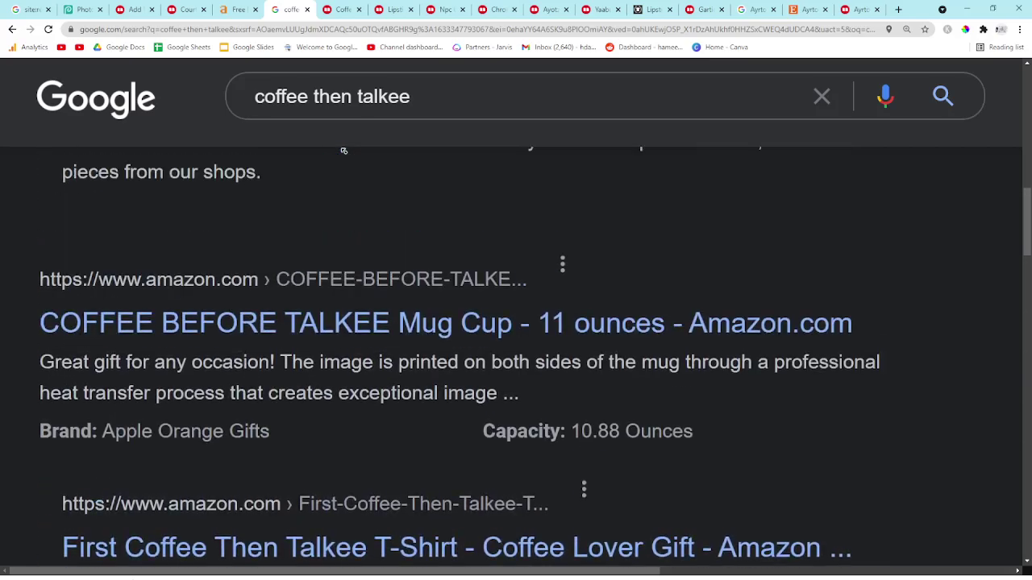
scroll(284, 234, "up", 1)
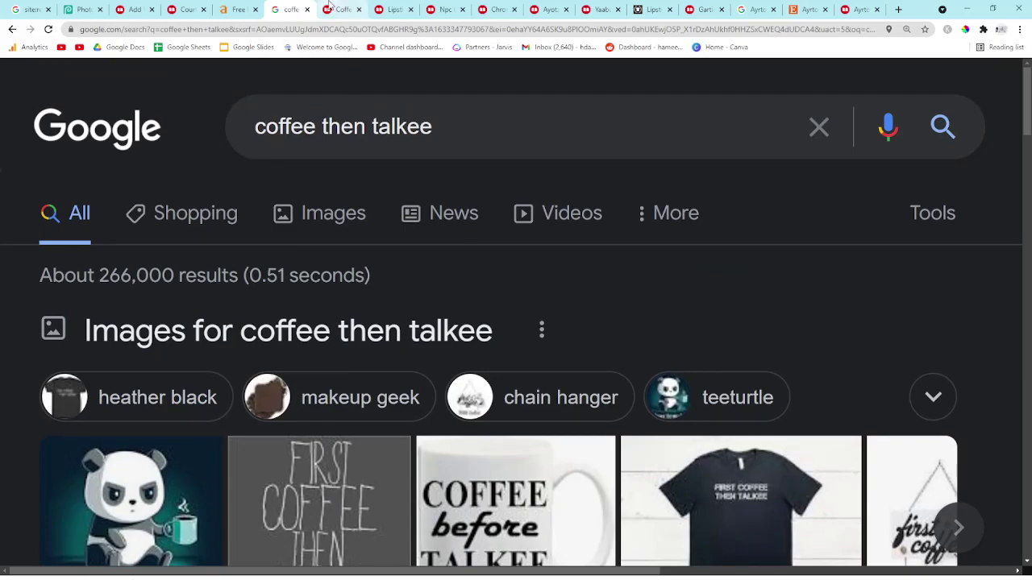
left_click(239, 10)
Step: Generate Ahrefs keyword ideas for 'Coffee Then talk', passing the reCAPTCHA check
double_click(286, 139)
key("BackSpace")
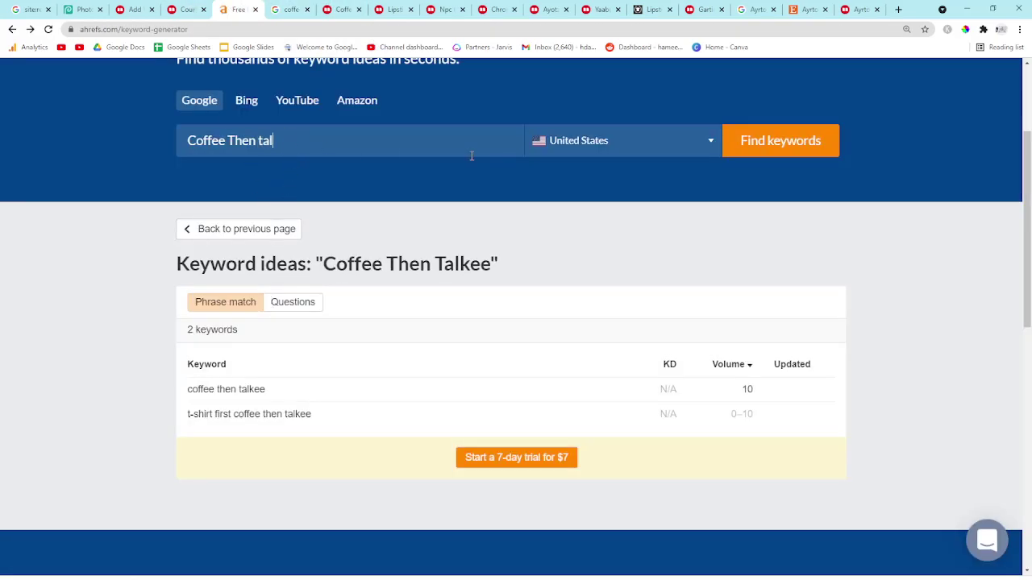
type("talk")
left_click(729, 153)
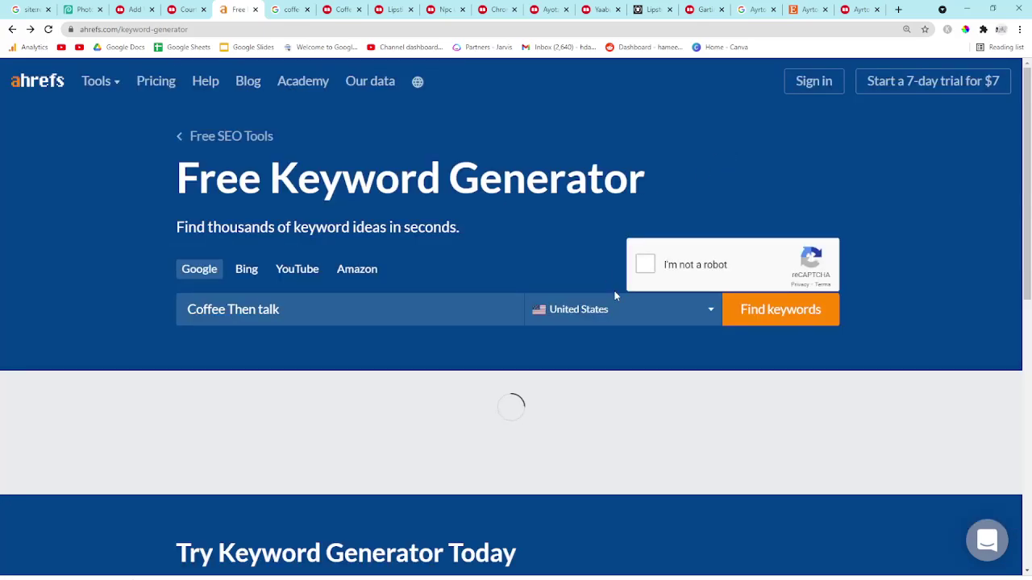
left_click(645, 265)
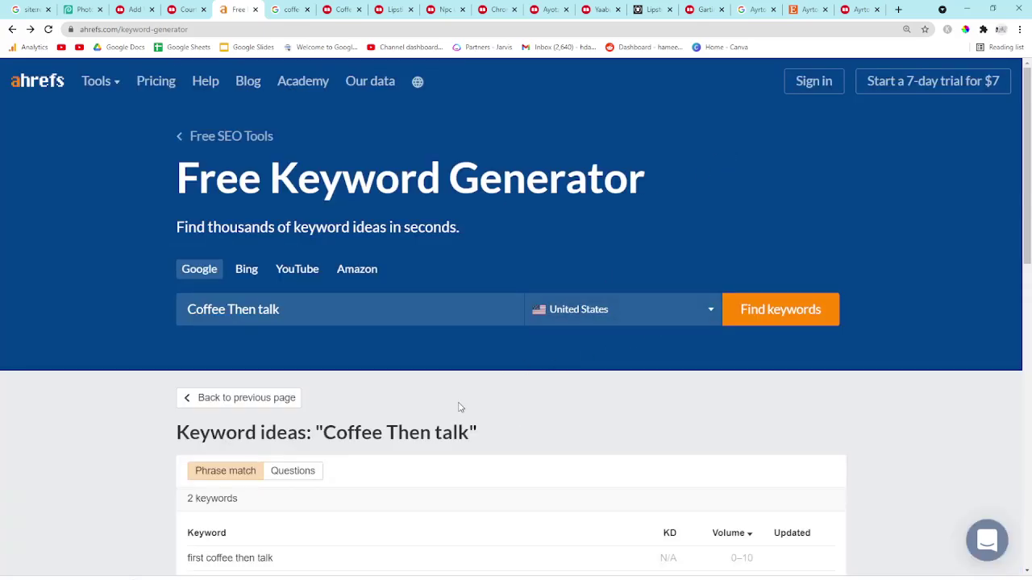
Step: Copy the keyword 'coffee then talk' and add it to the Redbubble Tags field
scroll(459, 408, "down", 2)
scroll(460, 408, "down", 1)
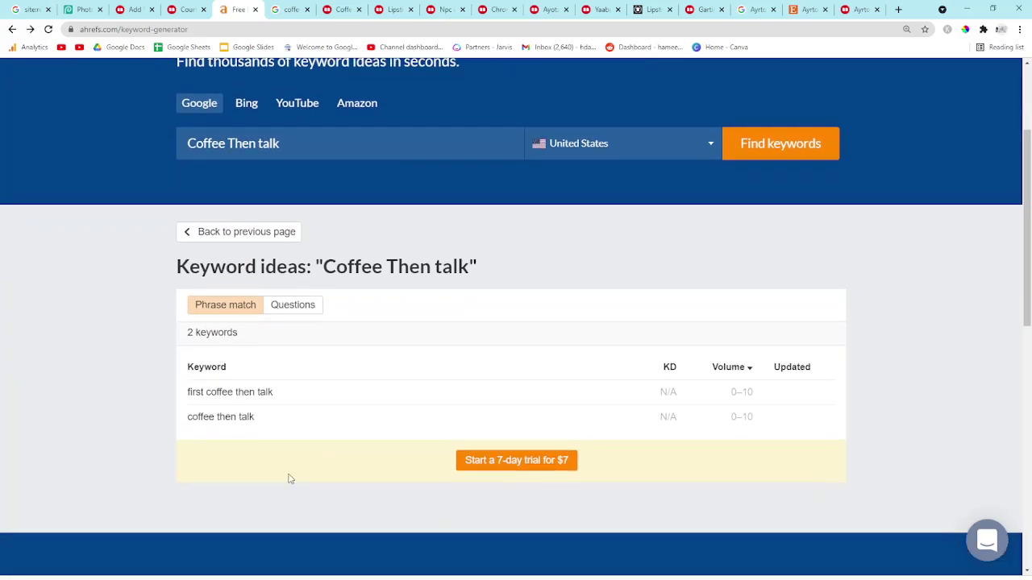
left_click_drag(279, 412, 192, 409)
key("ctrl+c")
left_click(134, 9)
key("ctrl+v")
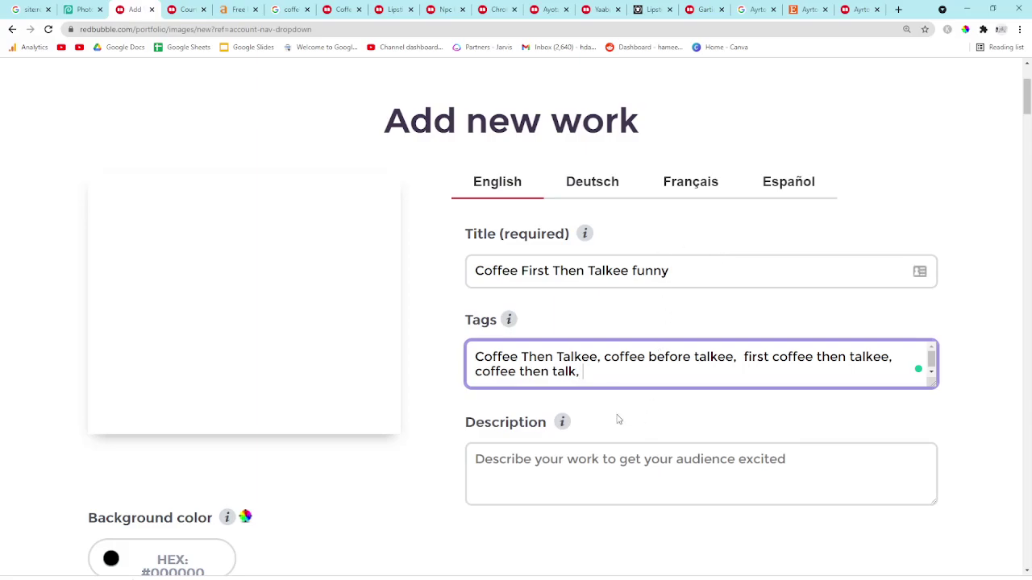
left_click(287, 11)
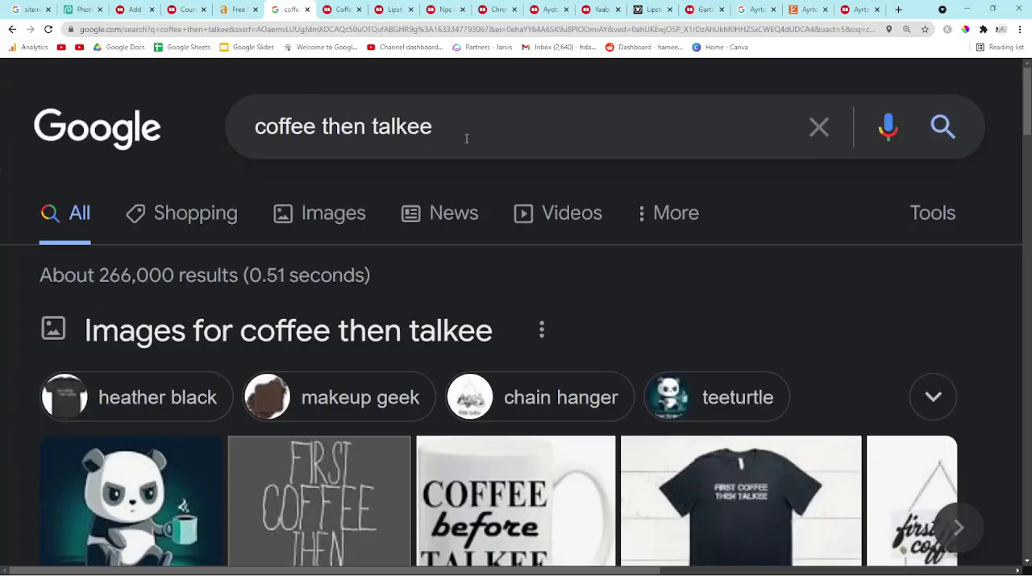
Step: From the Coffee Then Talkee T-shirt results, view the Coffee First Talkee Later shirt's tag lists
triple_click(466, 139)
left_click(343, 9)
scroll(376, 376, "down", 2)
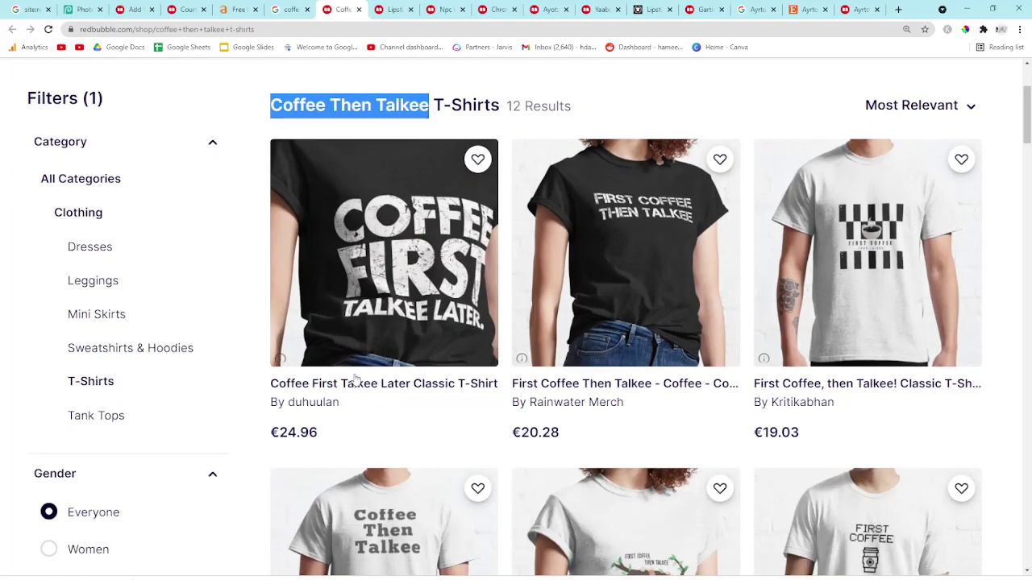
left_click(345, 348)
scroll(552, 320, "down", 1)
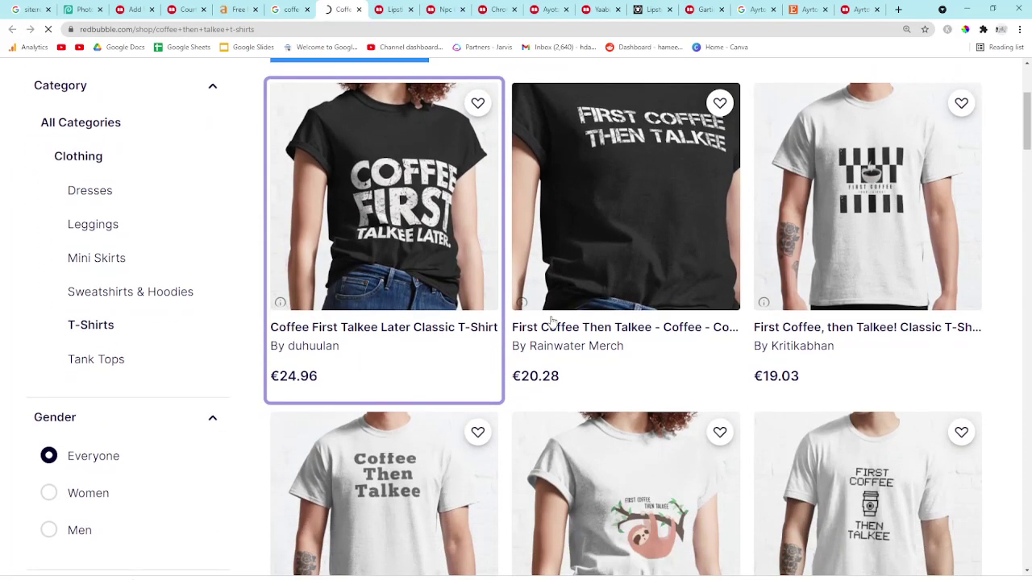
scroll(559, 322, "down", 3)
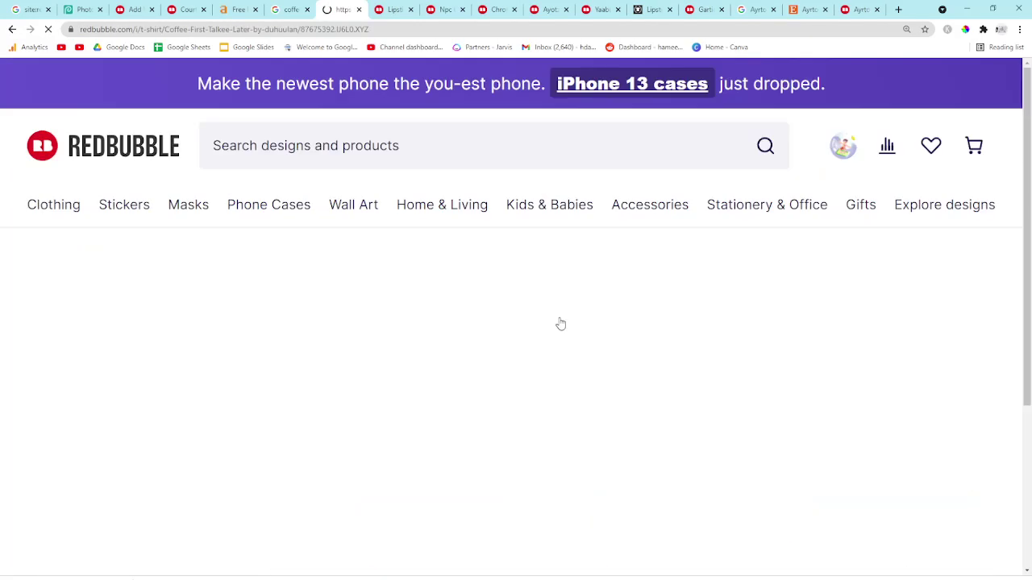
scroll(559, 324, "down", 7)
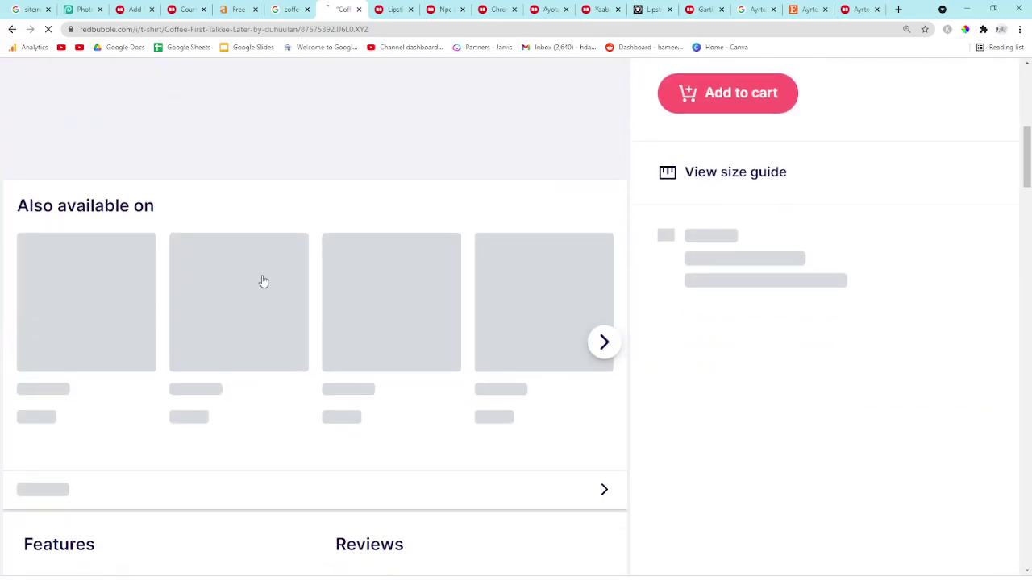
scroll(363, 271, "down", 15)
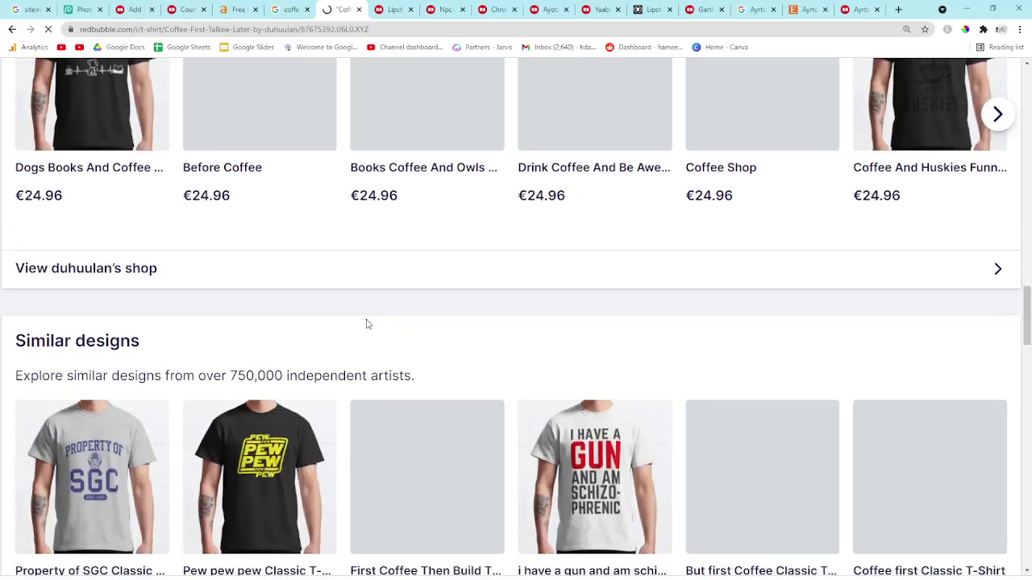
scroll(367, 324, "down", 12)
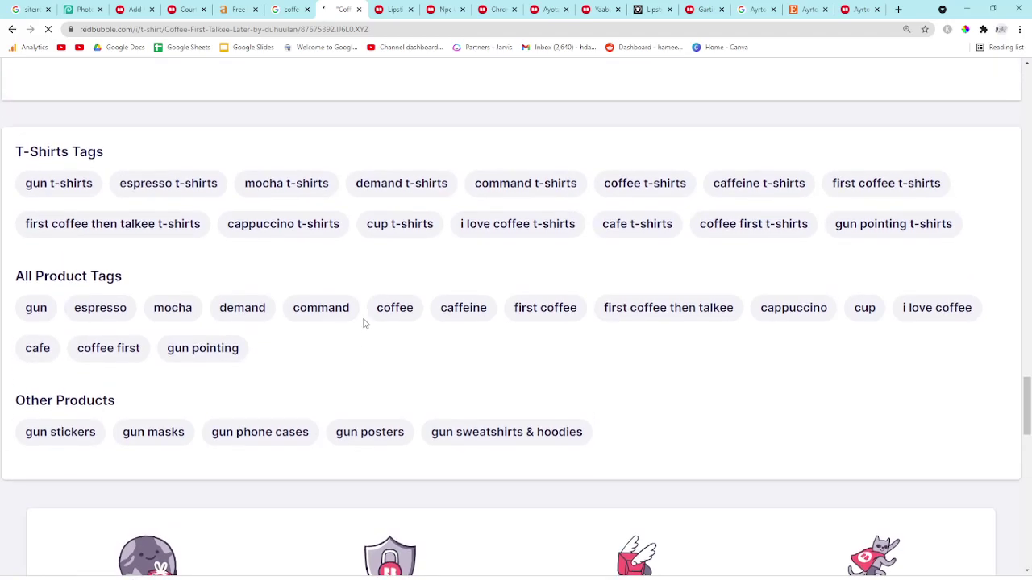
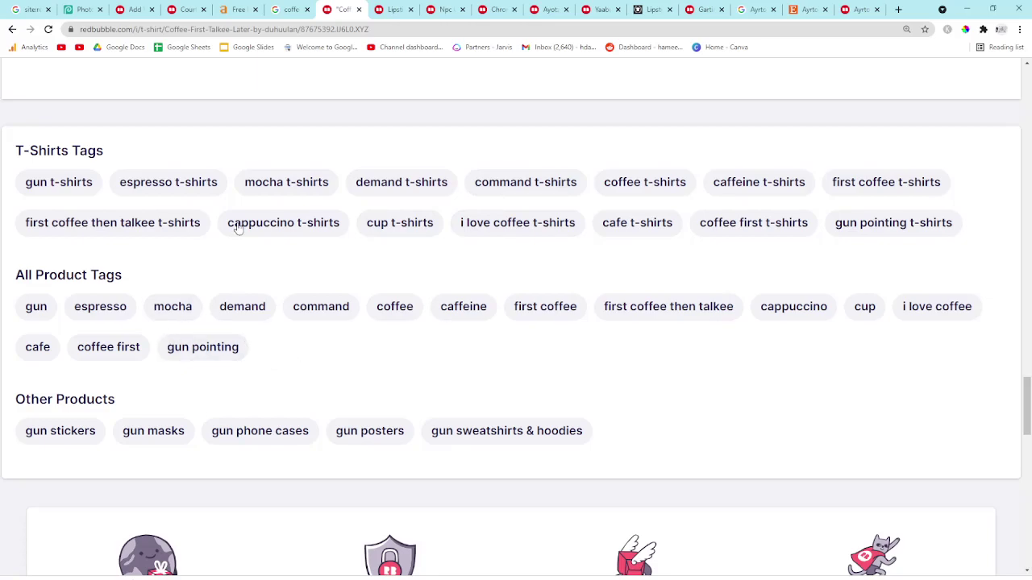
Step: Add tags espresso lover, coffee addict, coffee in the morning, first coffee of the day, and don't talk to me until ive had a coffee
left_click(186, 9)
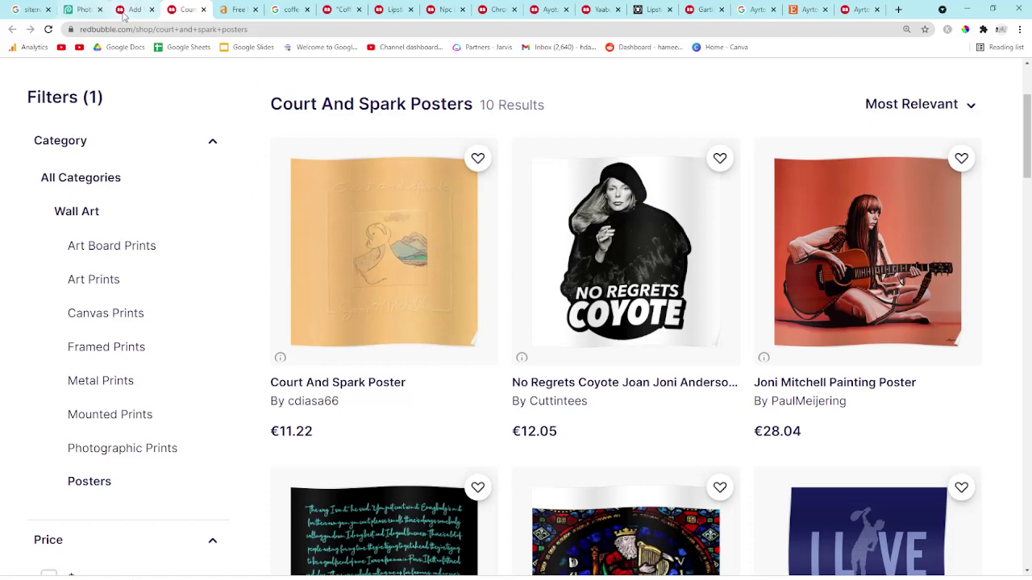
left_click(135, 8)
type("espresso lover,")
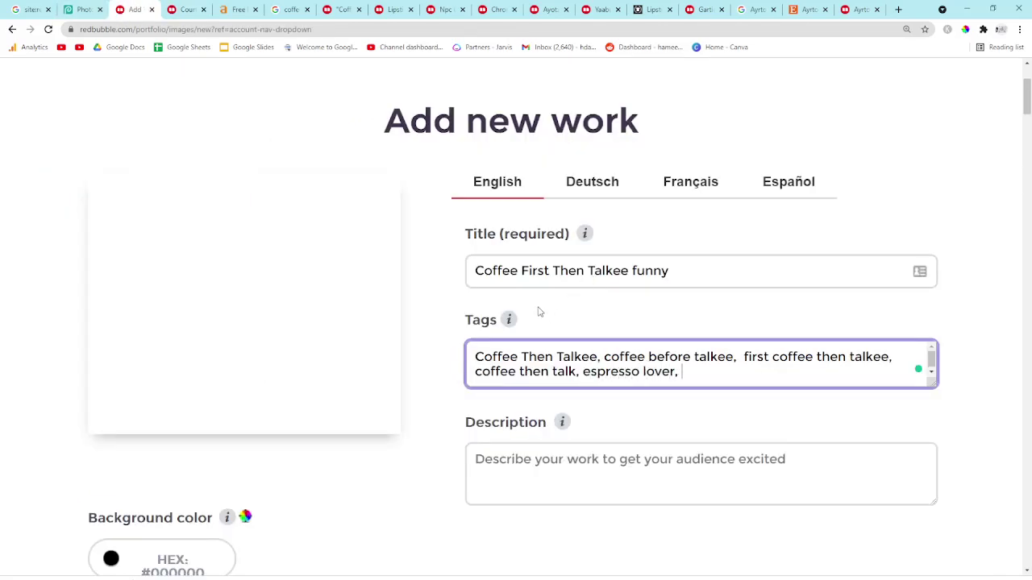
type(" coffee addict,")
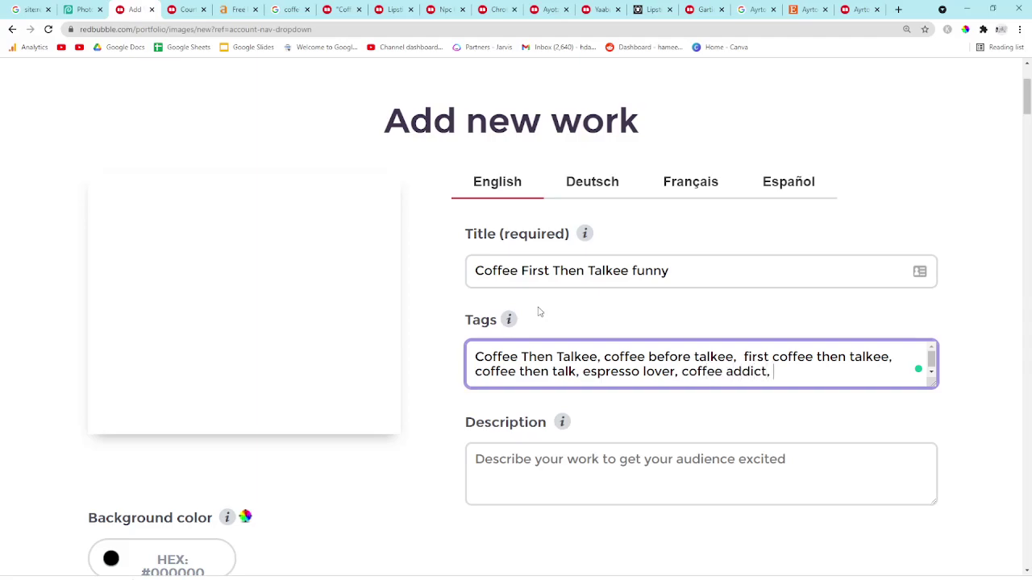
type(" coffee in the morning,")
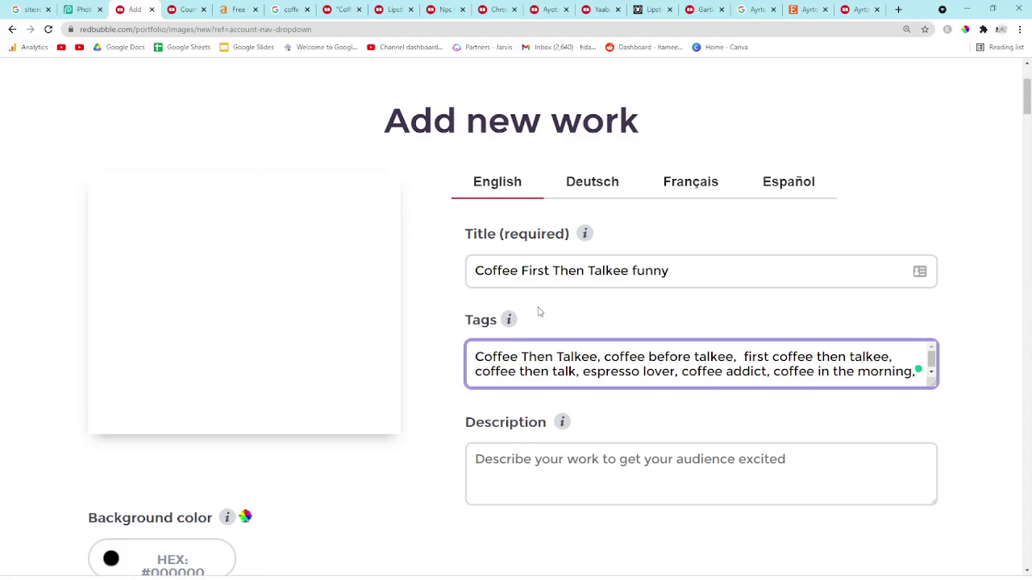
type(" first coffee")
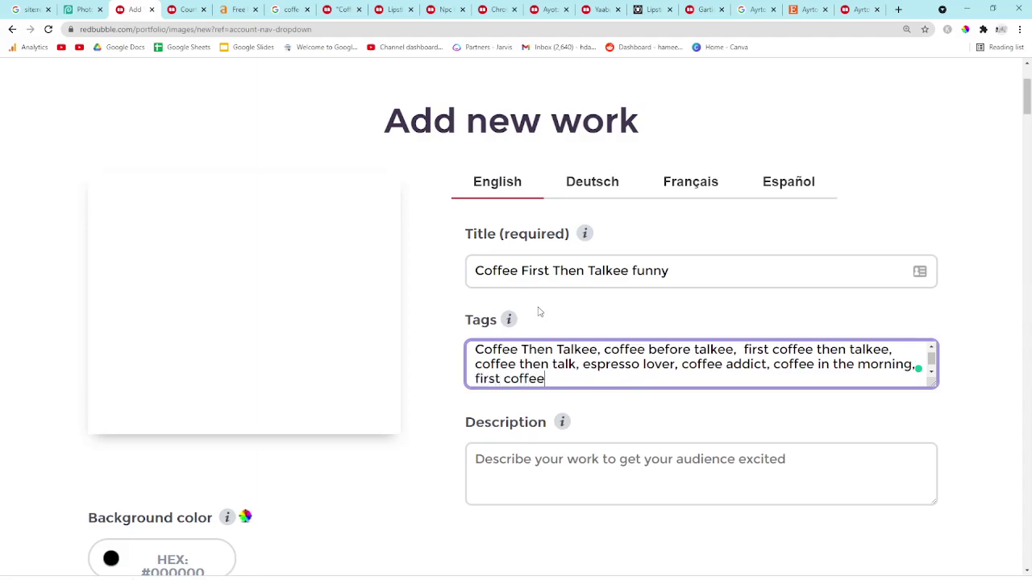
type(" of the day, don't tal")
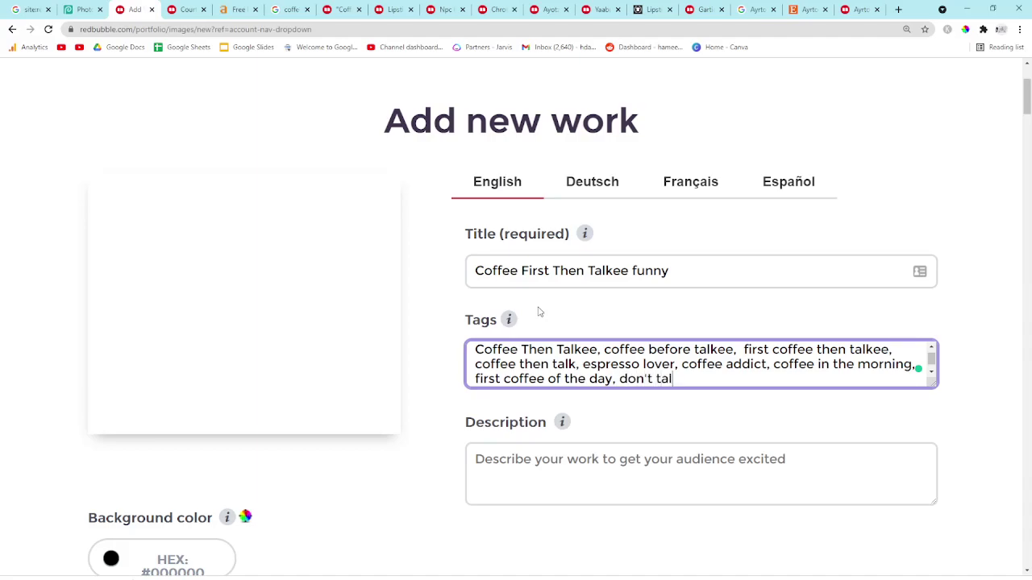
type("k to me until i=-ve")
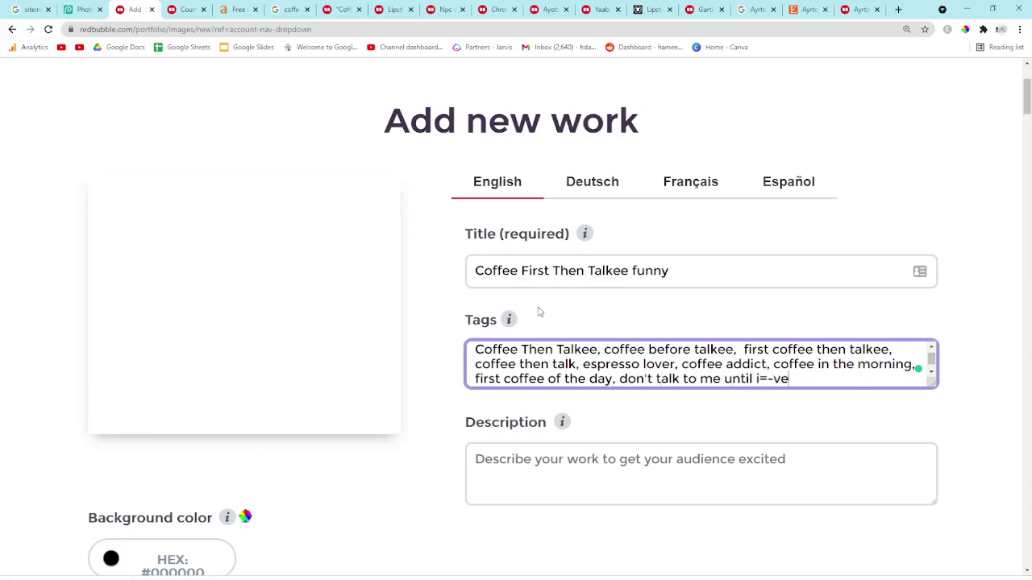
type(" had a coffee")
key("Tab")
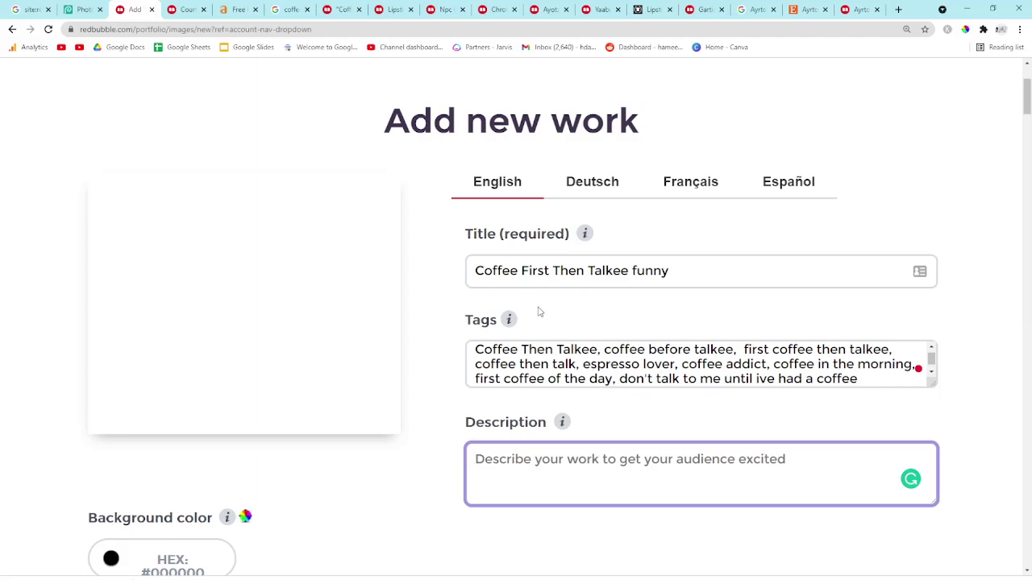
triple_click(632, 277)
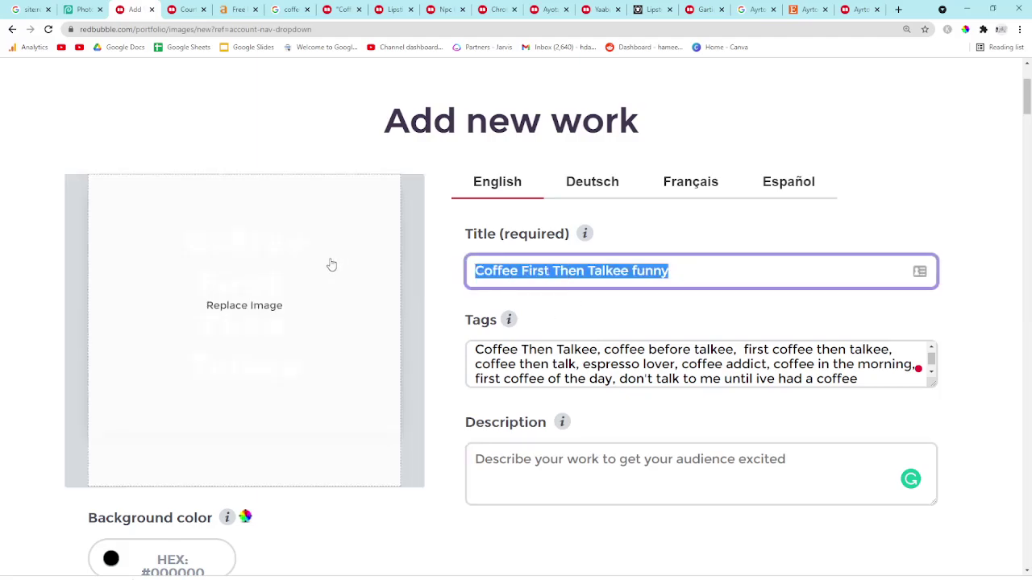
left_click(336, 269)
key("Escape")
key("End")
key("ctrl+shift+Left")
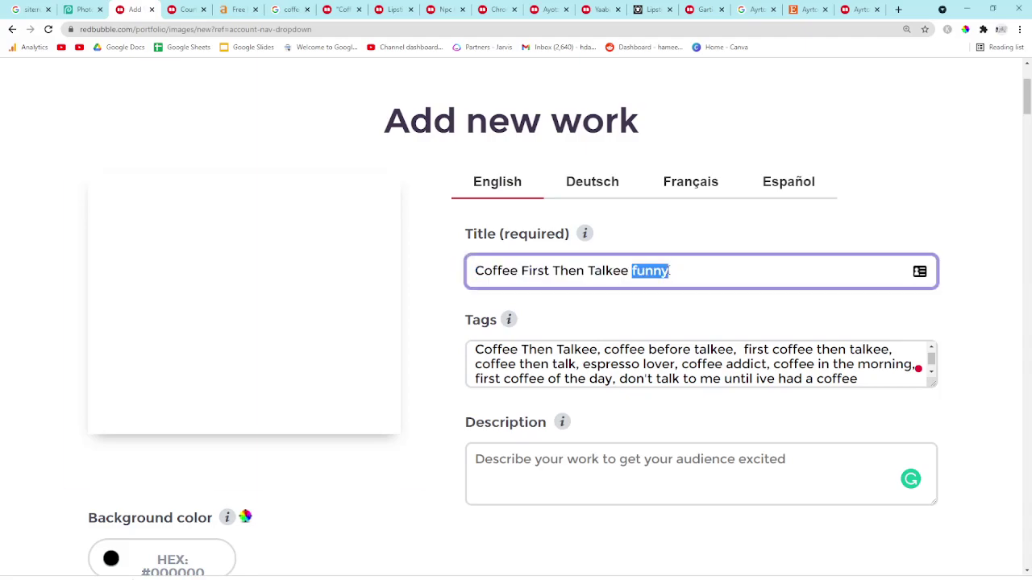
left_click(549, 281)
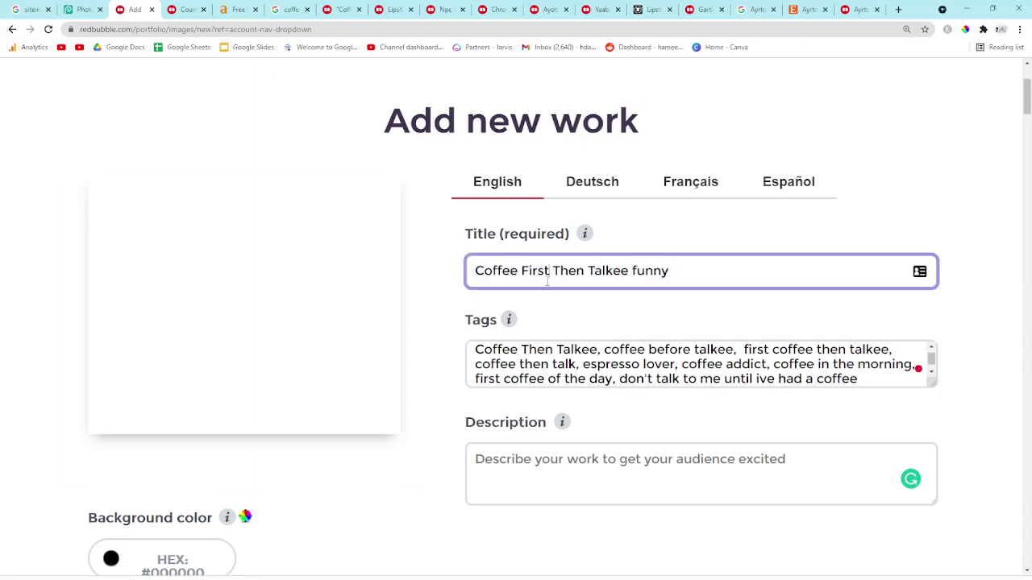
double_click(548, 281)
left_click(45, 278)
scroll(45, 278, "down", 2)
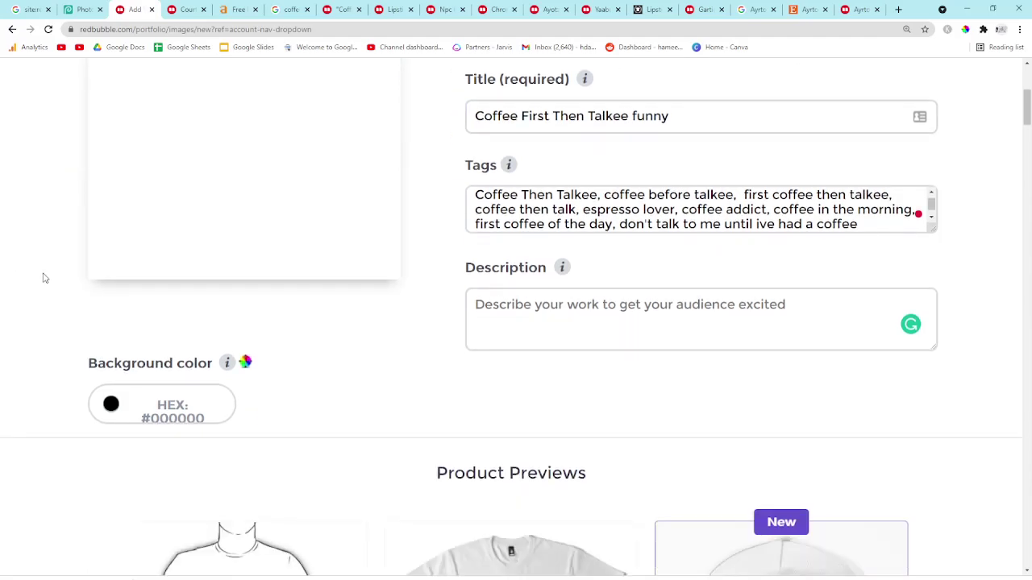
scroll(45, 278, "down", 4)
scroll(247, 369, "up", 3)
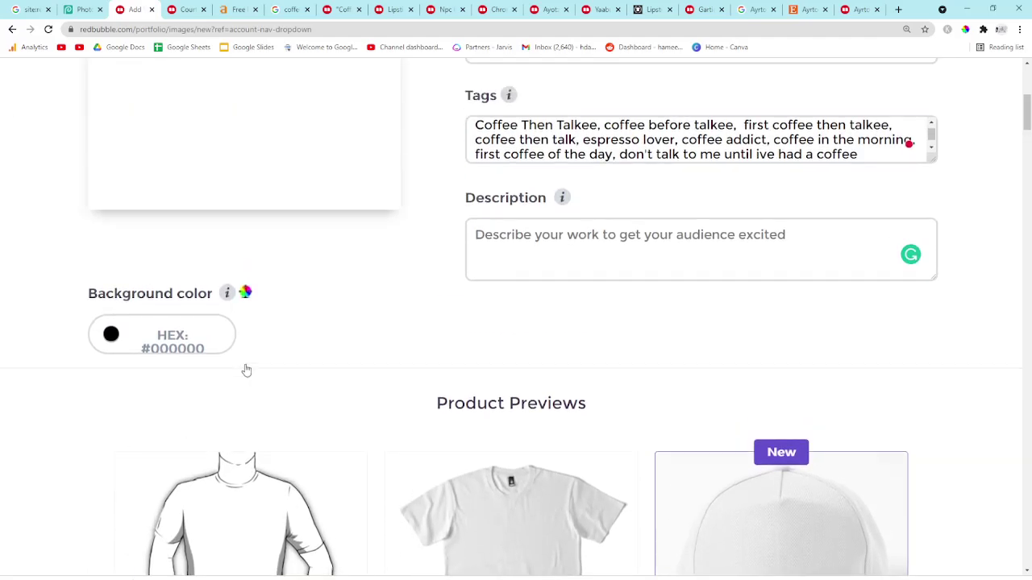
scroll(247, 369, "up", 2)
scroll(246, 369, "up", 3)
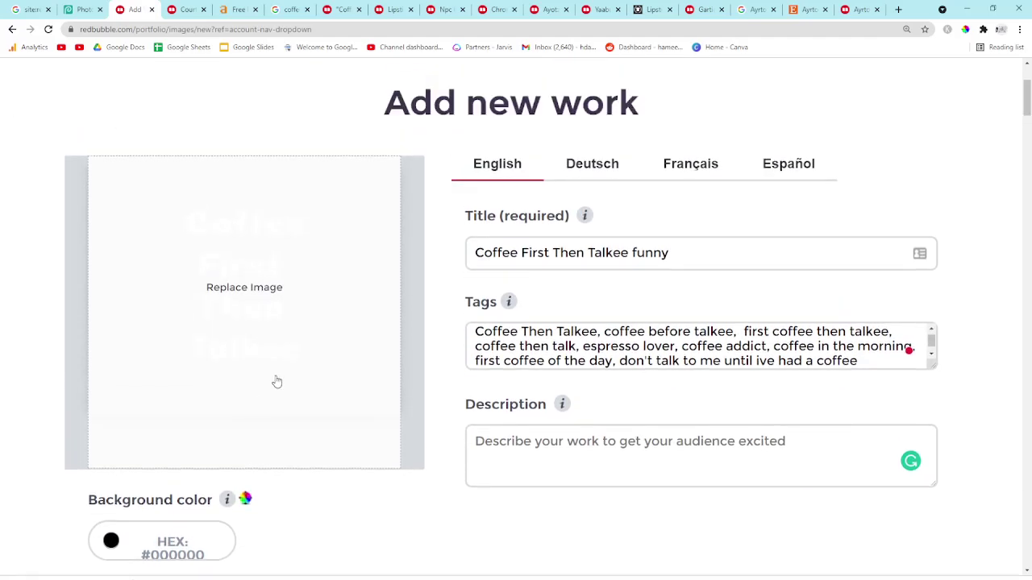
left_click(627, 477)
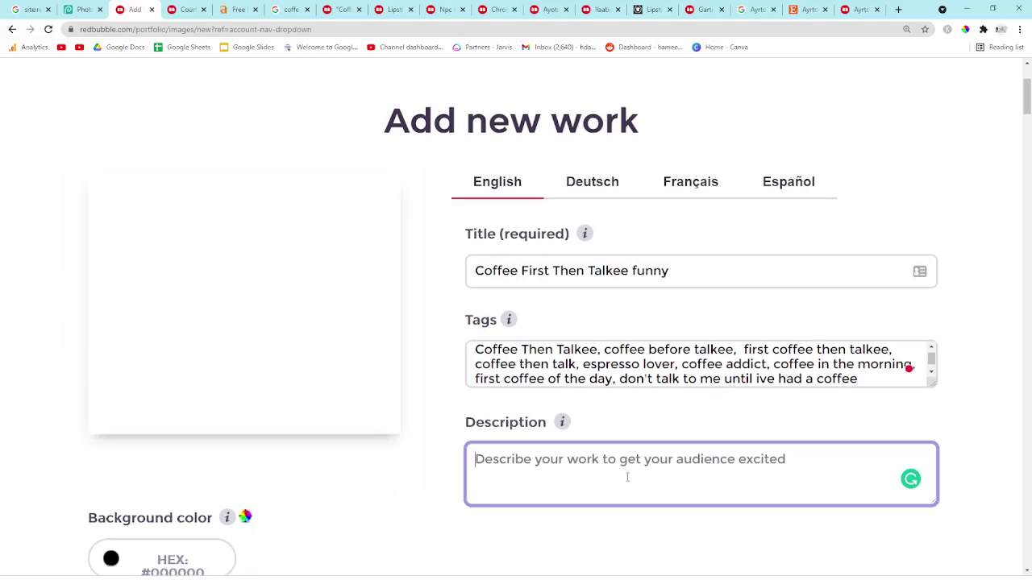
Step: Begin the description with 'This is a perfect gift for a coffee-loving addict,' using Grammarly's hyphenation
type("This is a perfect fg")
type("ft for a o")
key("BackSpace")
type("coffee loving addict,")
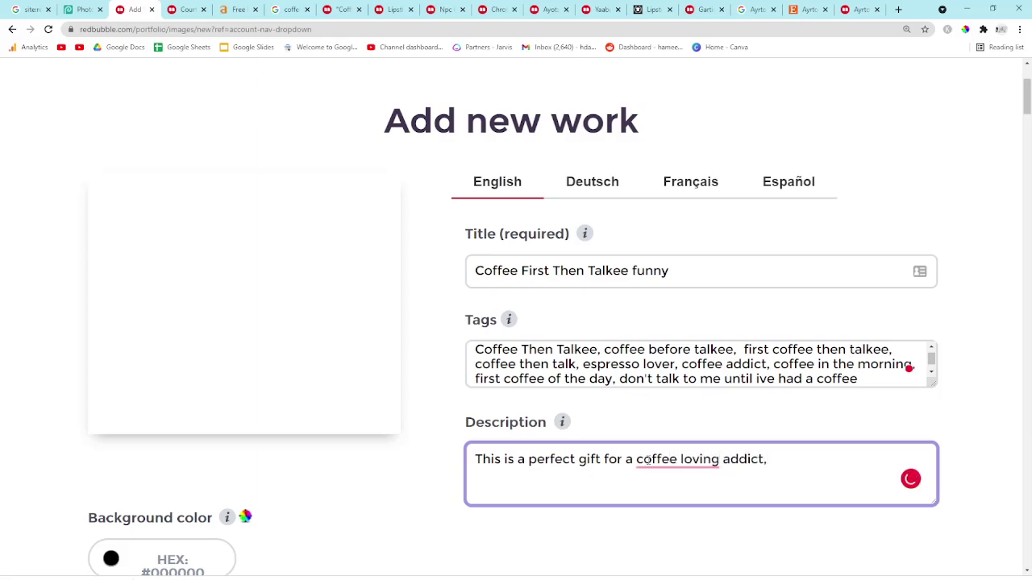
left_click(646, 461)
left_click(684, 370)
Step: Finish with 'or just for yourself. White on black t-shirt with coffee quote, coffee first then talkee funny t-shirt'
type("or just for yourself.")
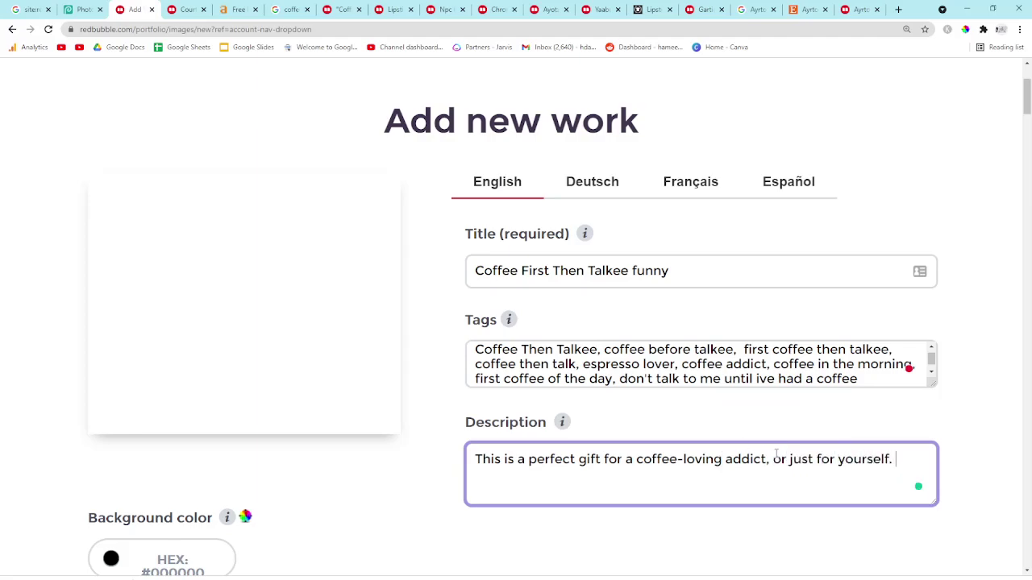
type(" White on black ")
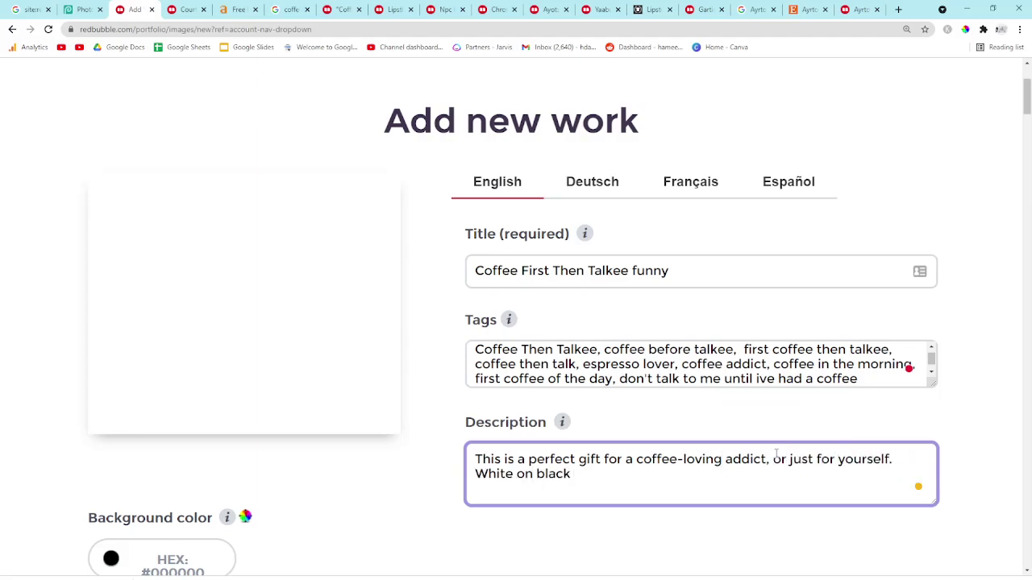
type("t-shirt with co")
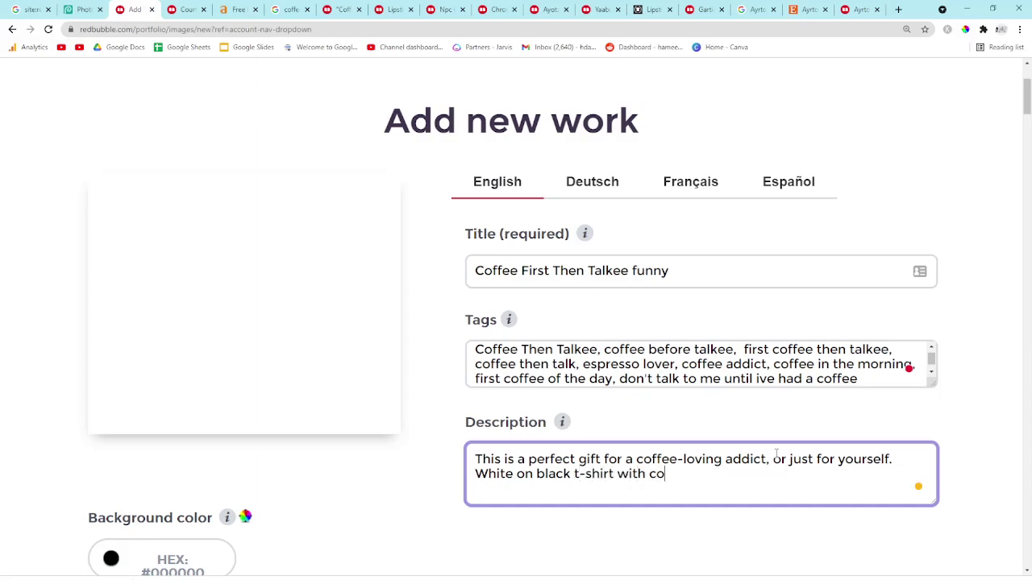
type("ffee quote")
key("BackSpace")
key("BackSpace")
type("ote.,")
key("BackSpace")
key("BackSpace")
key("BackSpace")
type(", coffee first then ")
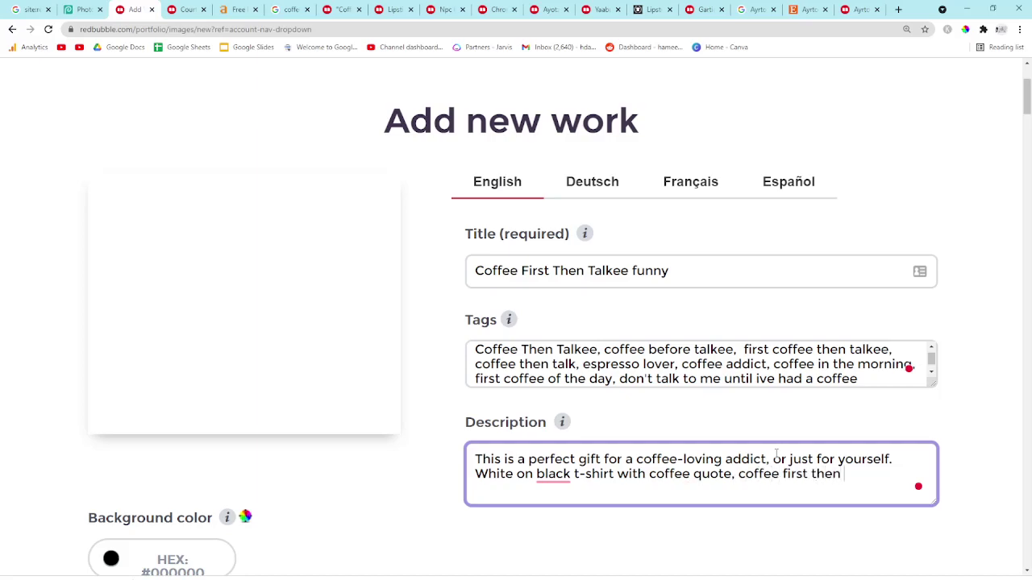
type("talkee funny t-shirt")
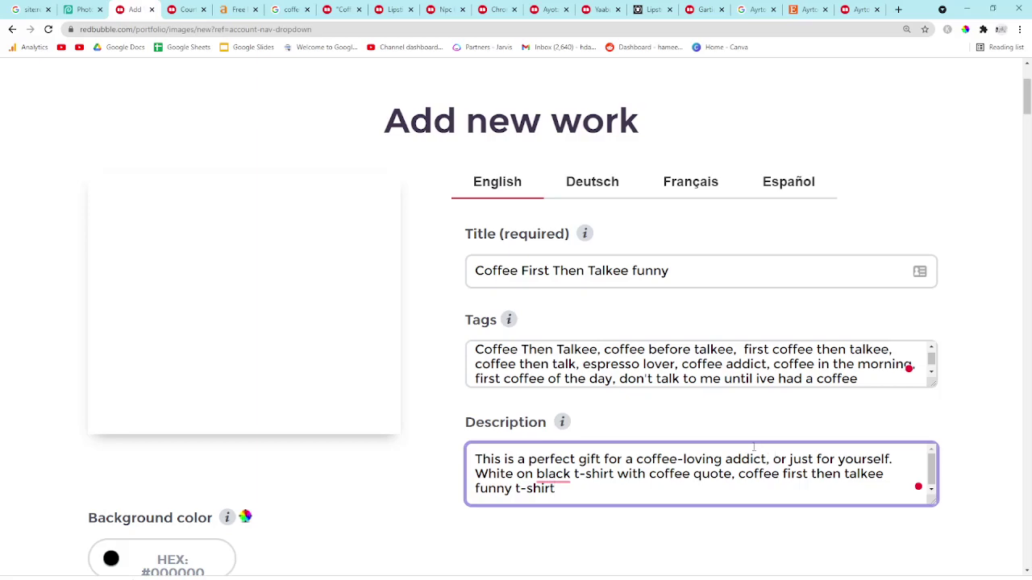
scroll(401, 426, "down", 5)
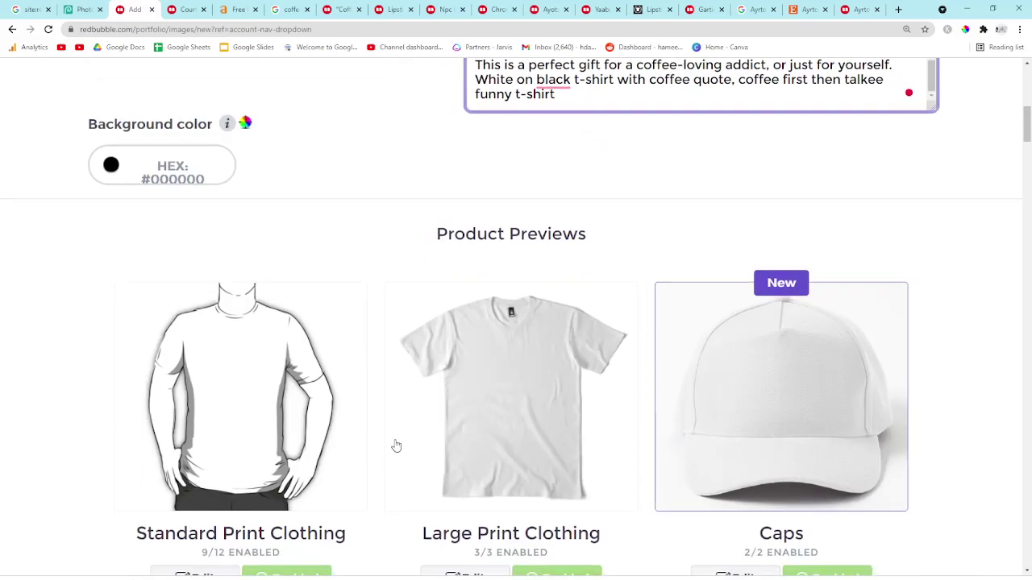
Step: Make the Standard Print Clothing t-shirt preview colour black
scroll(201, 456, "down", 1)
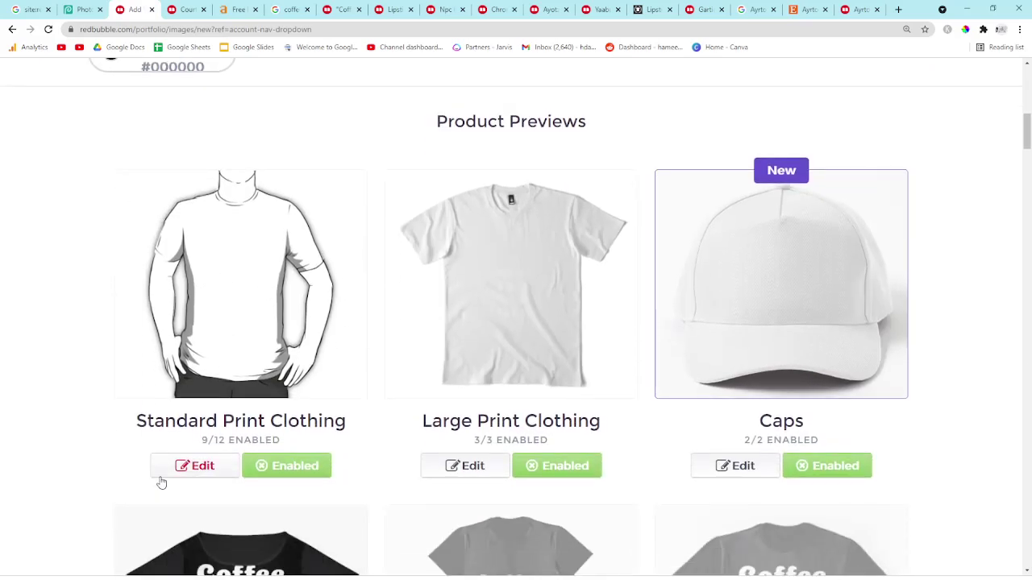
scroll(403, 392, "down", 1)
scroll(397, 390, "down", 4)
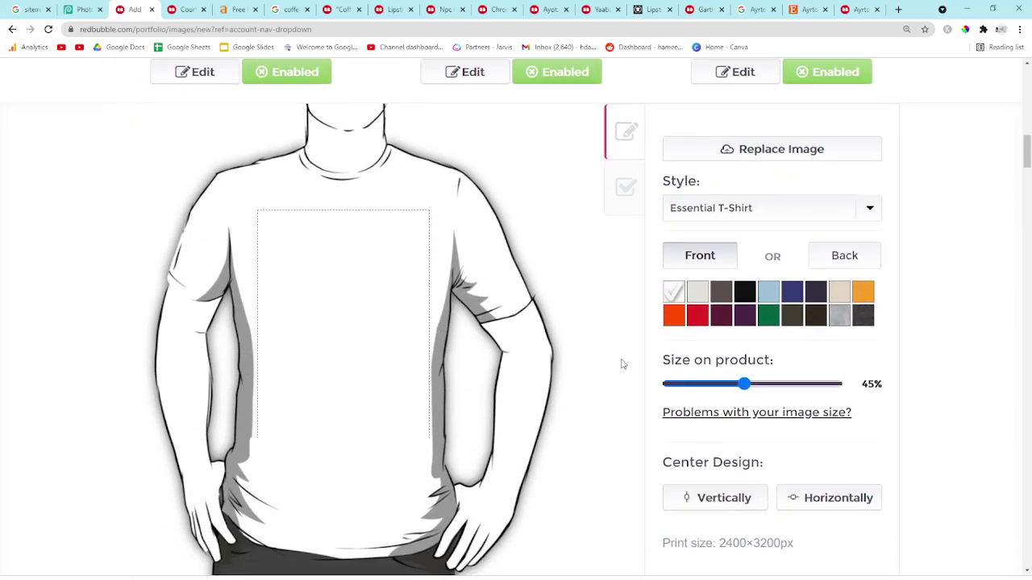
left_click(742, 293)
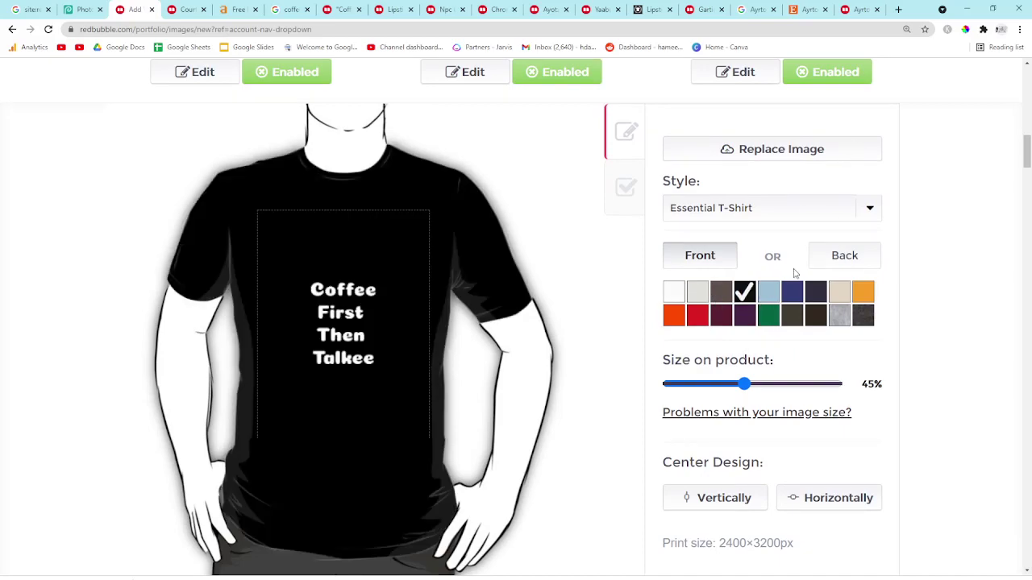
scroll(794, 272, "down", 2)
scroll(753, 357, "down", 3)
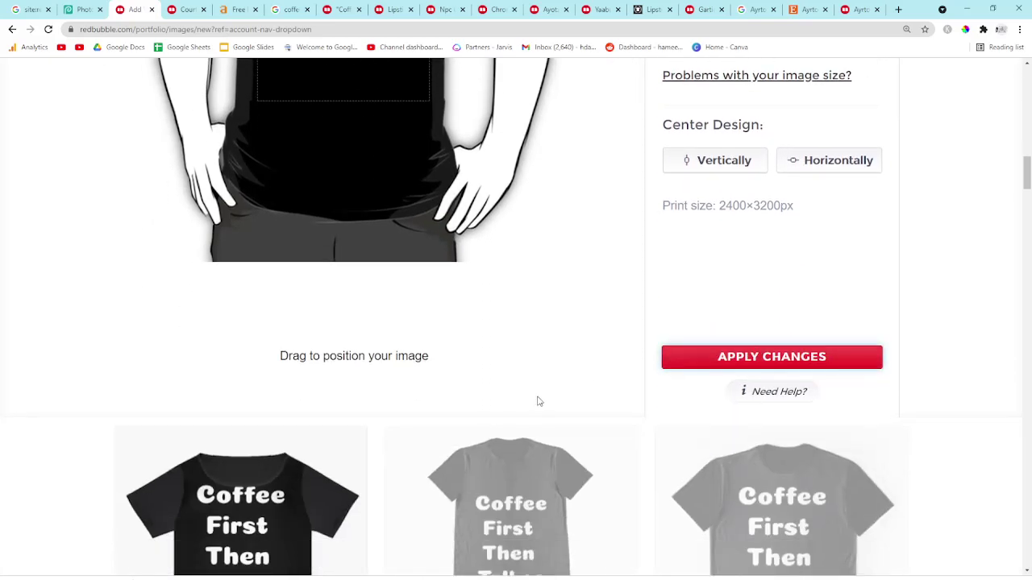
scroll(540, 401, "down", 7)
scroll(528, 398, "up", 5)
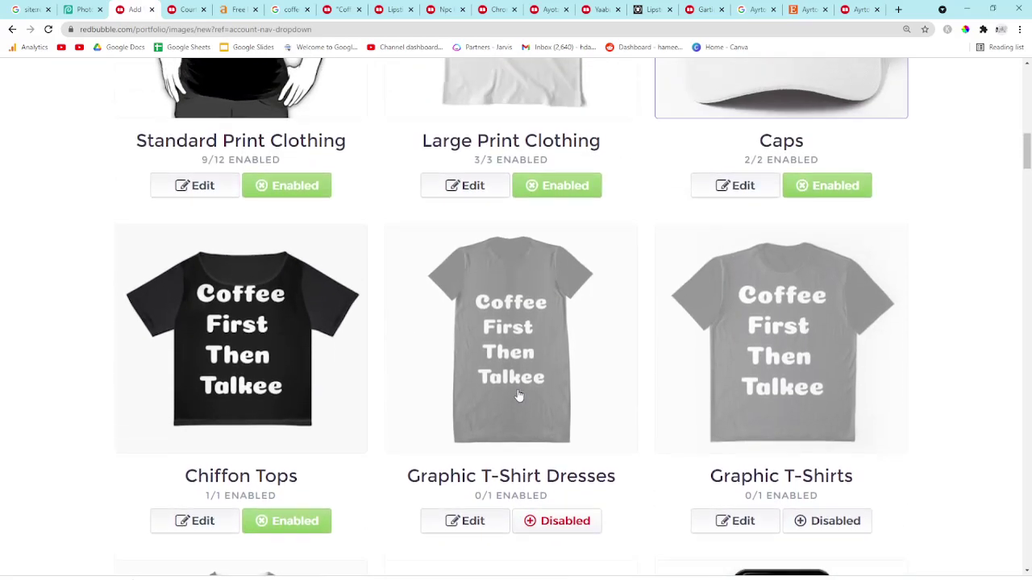
scroll(252, 361, "up", 3)
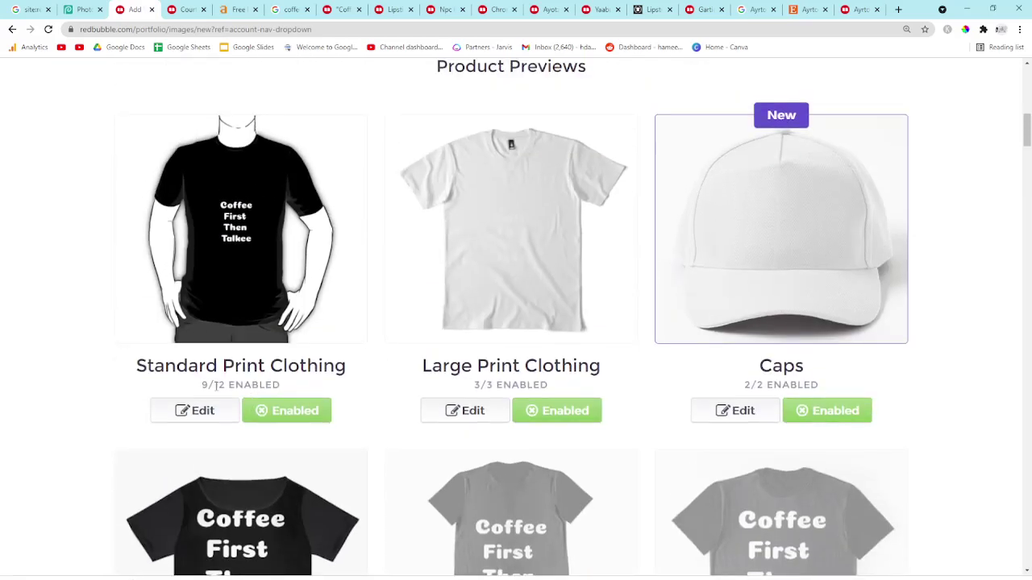
scroll(224, 382, "down", 2)
Step: Enlarge the Standard Print Clothing design to 82%, centre it both ways, and apply
left_click(197, 300)
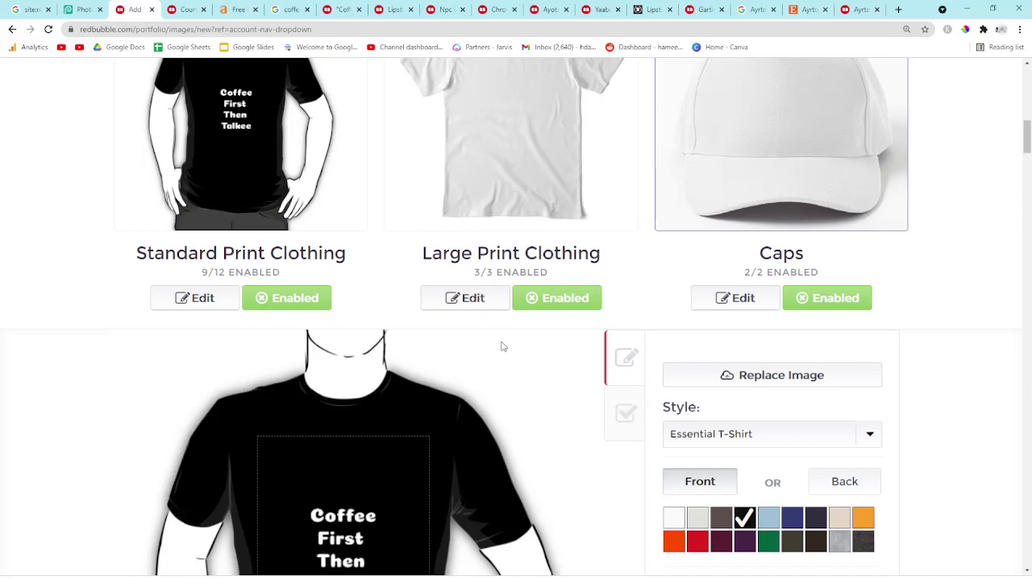
scroll(514, 347, "down", 2)
left_click_drag(376, 385, 368, 385)
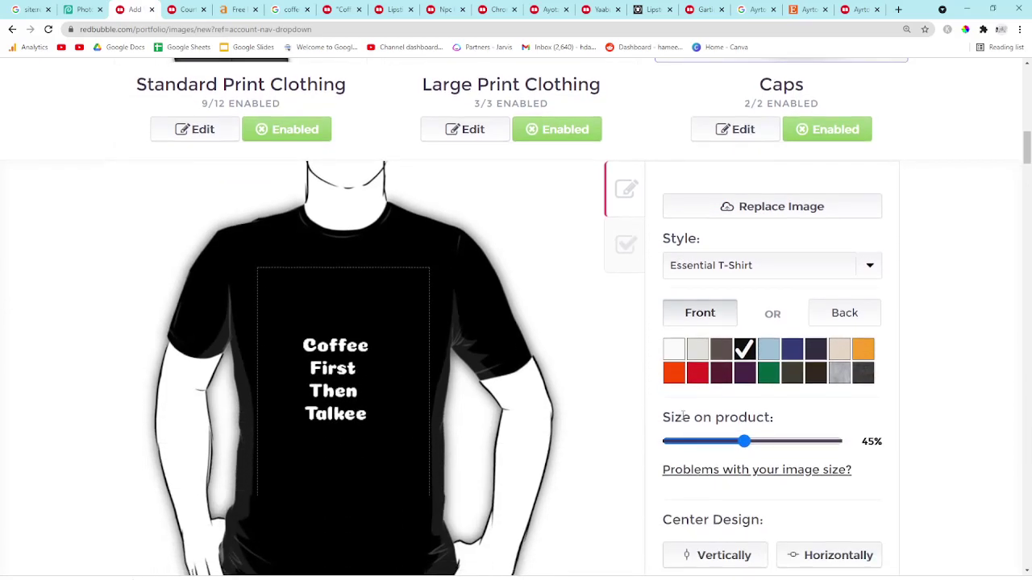
scroll(683, 415, "down", 2)
left_click_drag(744, 328, 806, 334)
left_click(737, 443)
left_click(835, 446)
scroll(792, 177, "up", 2)
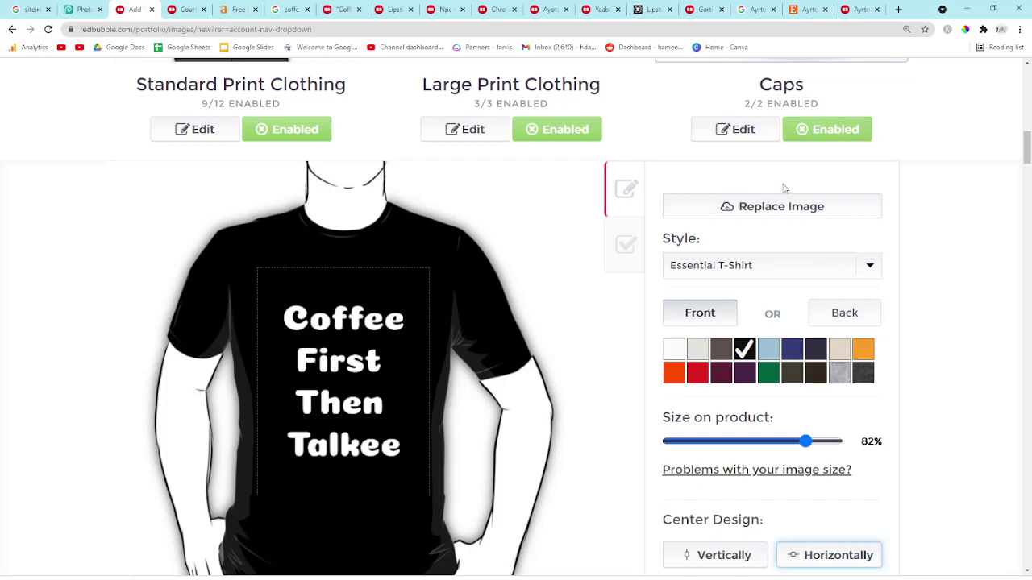
scroll(742, 291, "down", 5)
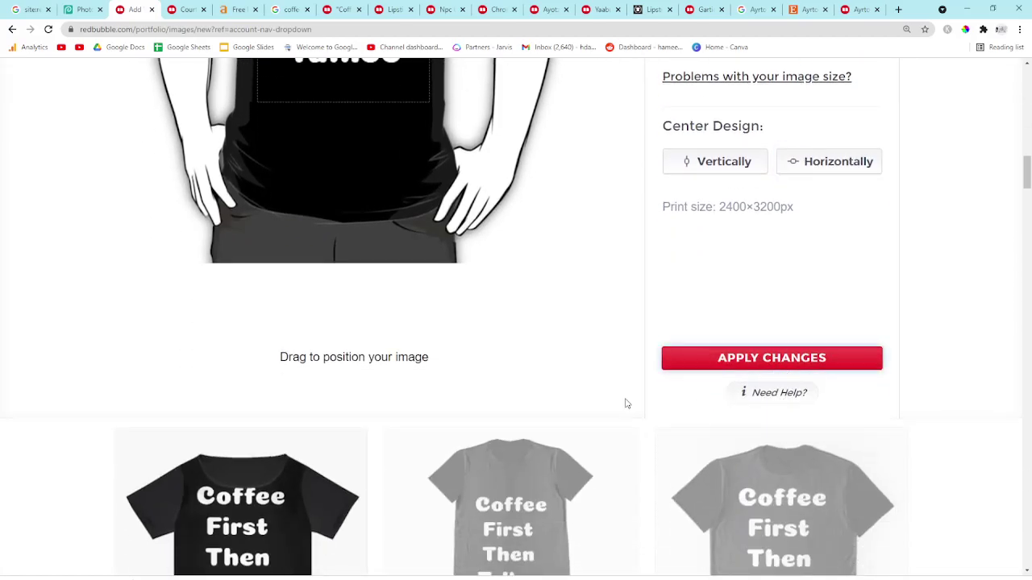
left_click(669, 363)
scroll(565, 414, "up", 5)
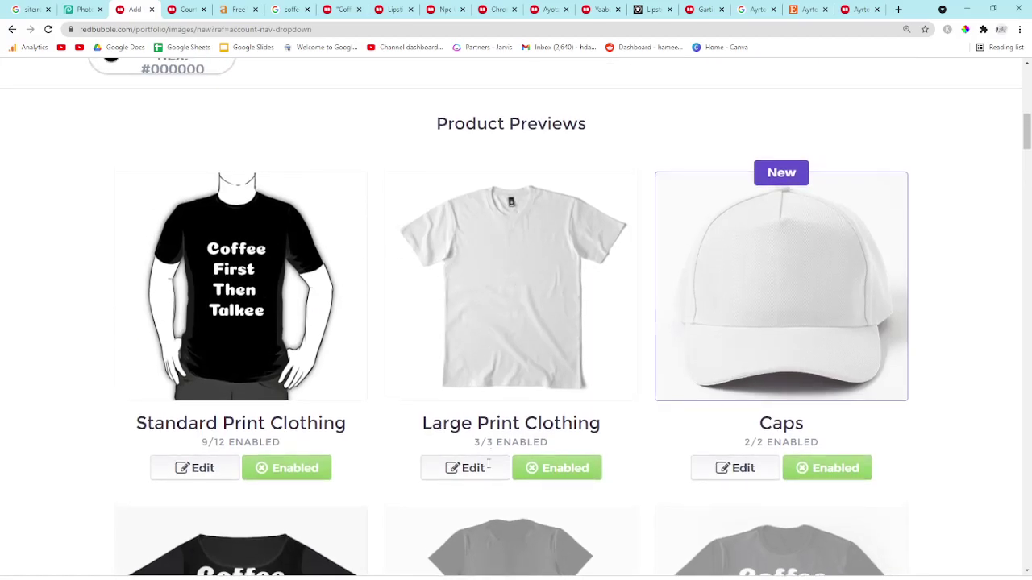
Step: Set black as the default Large Print Clothing colour and apply
left_click(461, 473)
scroll(680, 375, "down", 5)
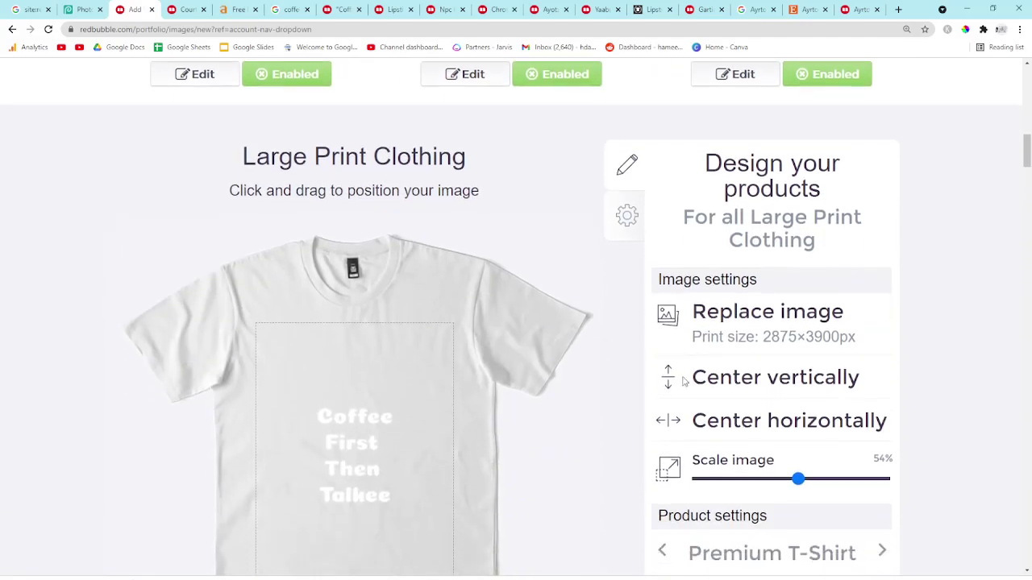
scroll(669, 384, "down", 1)
left_click(728, 511)
scroll(731, 511, "down", 1)
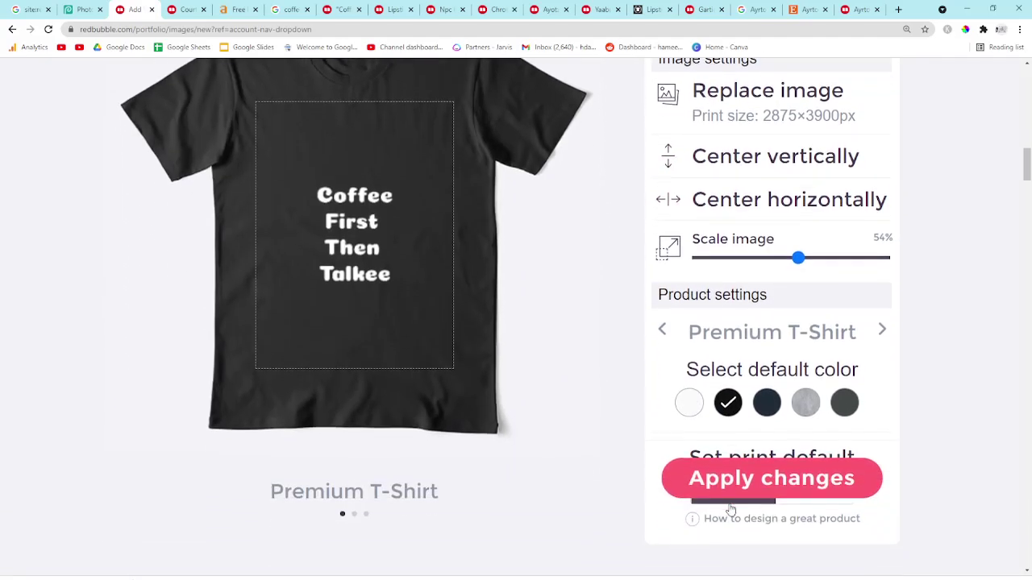
left_click(767, 403)
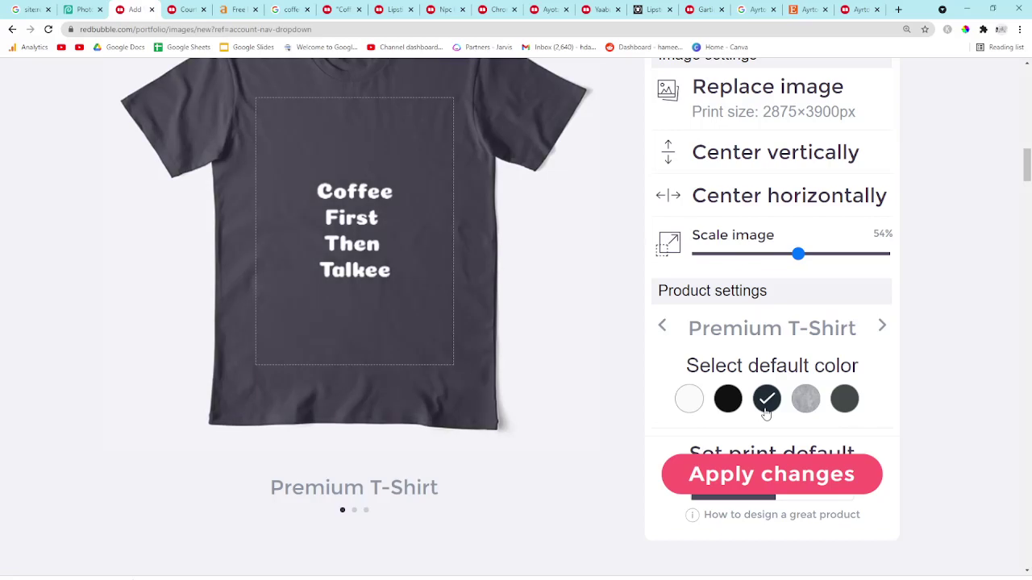
left_click(735, 396)
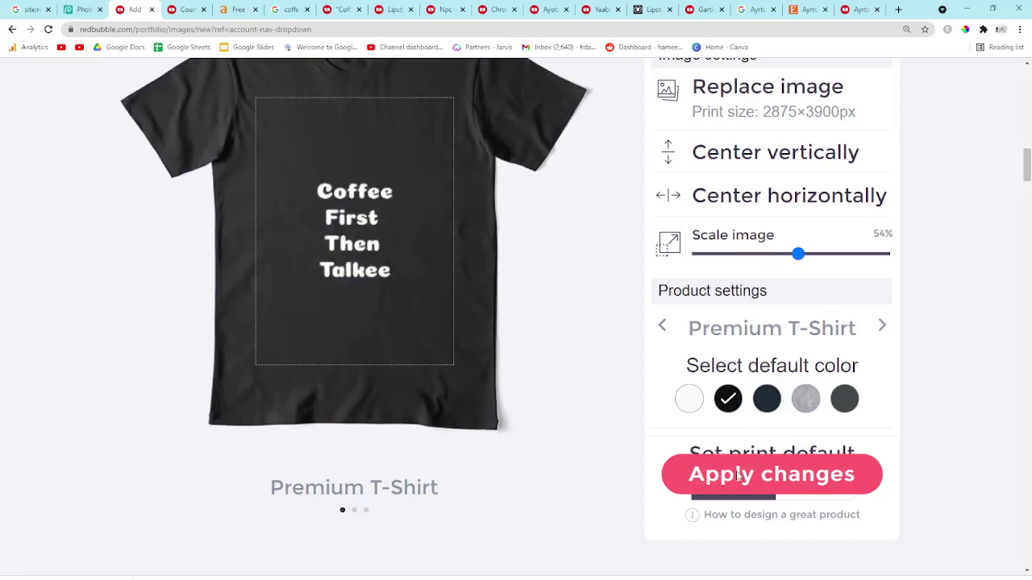
left_click(736, 476)
scroll(585, 362, "up", 3)
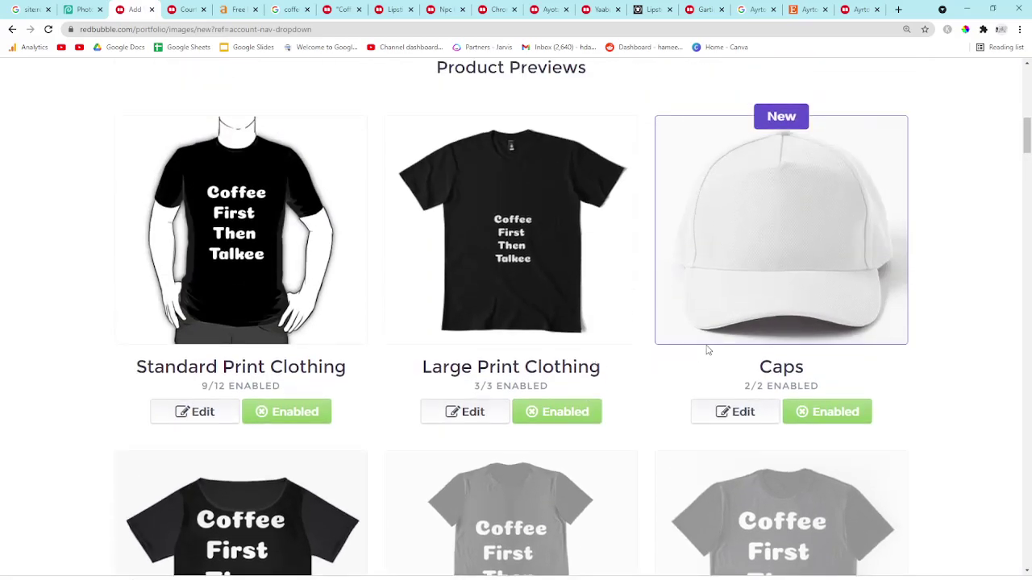
Step: Set black as the default Caps colour and apply
left_click(733, 419)
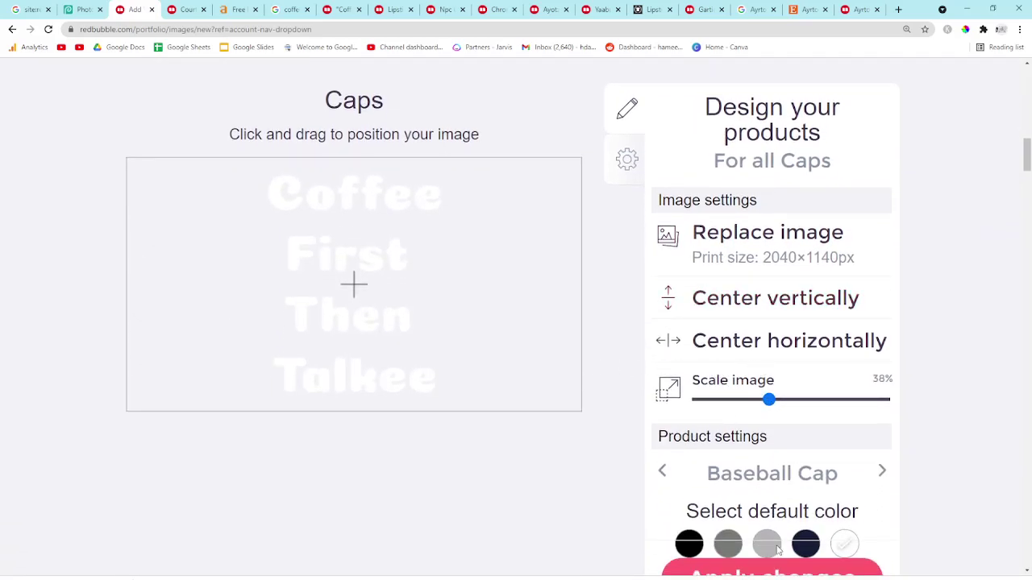
left_click(691, 540)
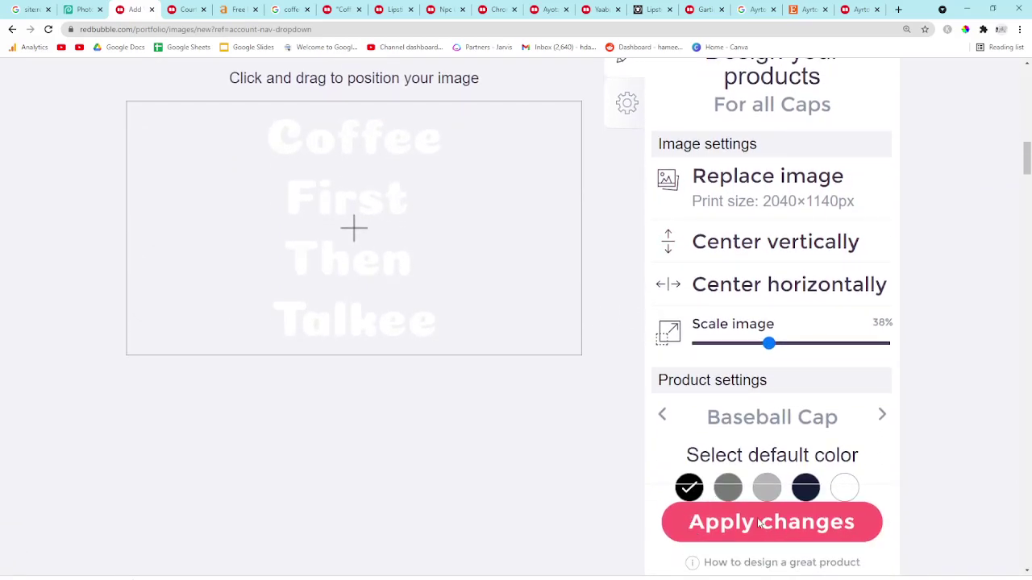
scroll(752, 529, "down", 1)
left_click(766, 488)
scroll(765, 508, "up", 10)
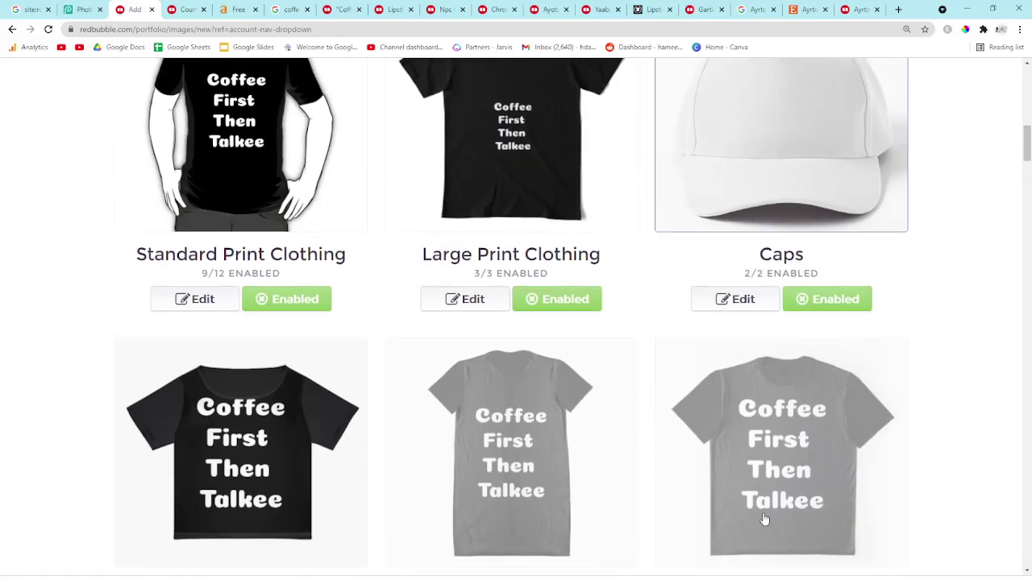
scroll(764, 520, "down", 3)
Step: Reopen the Caps editor to check the black default
left_click(732, 413)
scroll(709, 428, "down", 3)
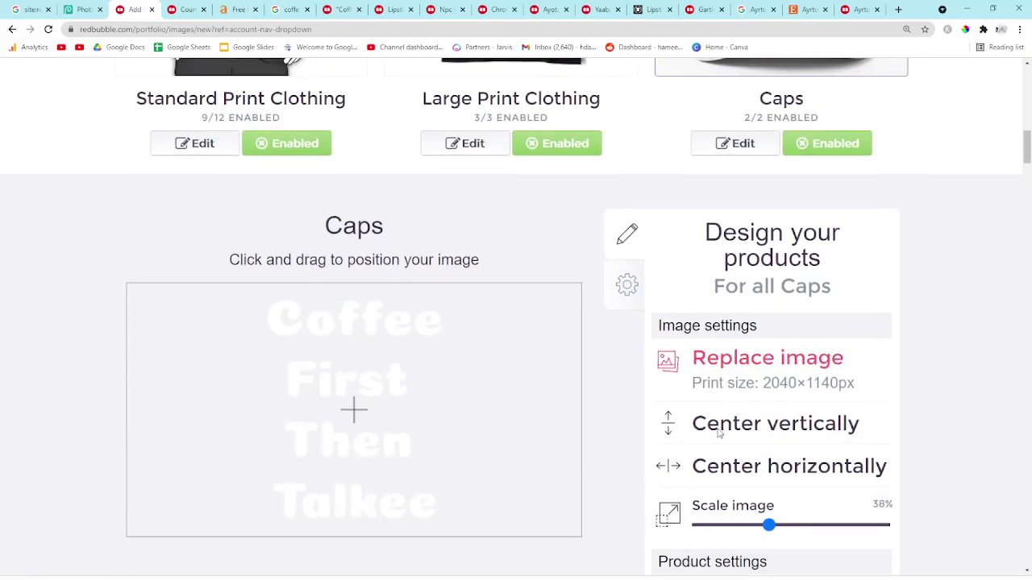
scroll(693, 438, "down", 2)
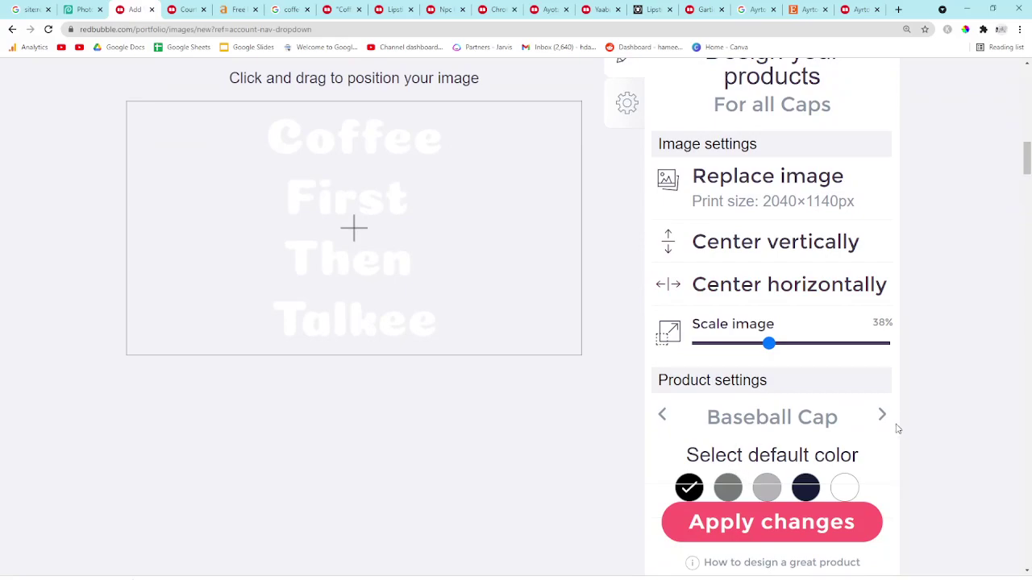
scroll(884, 420, "down", 3)
scroll(838, 403, "up", 2)
scroll(810, 468, "down", 1)
scroll(810, 468, "up", 3)
scroll(673, 276, "up", 2)
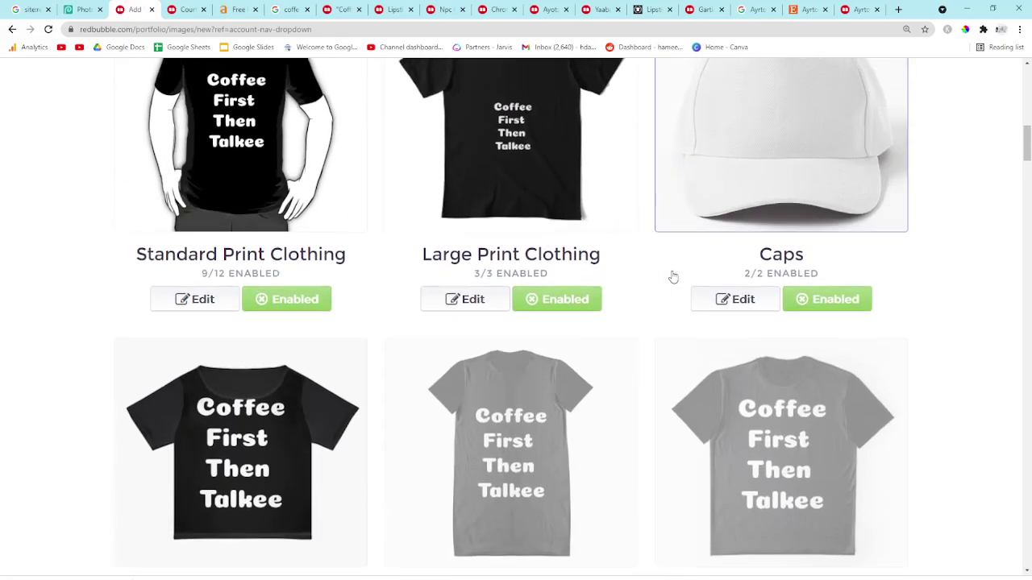
scroll(822, 214, "up", 1)
scroll(277, 324, "down", 4)
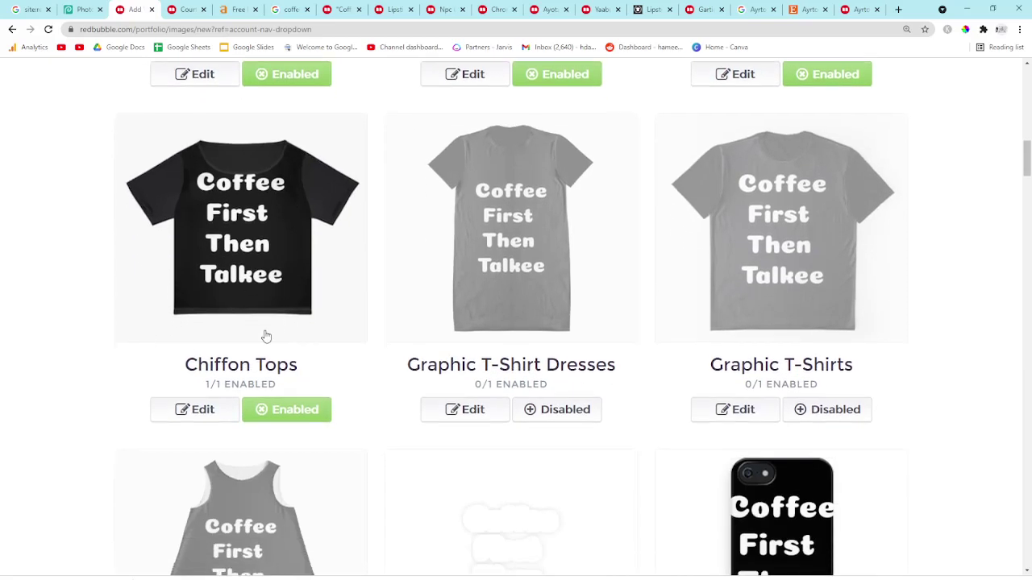
Step: Centre the Chiffon Tops design horizontally and apply the changes
left_click(183, 413)
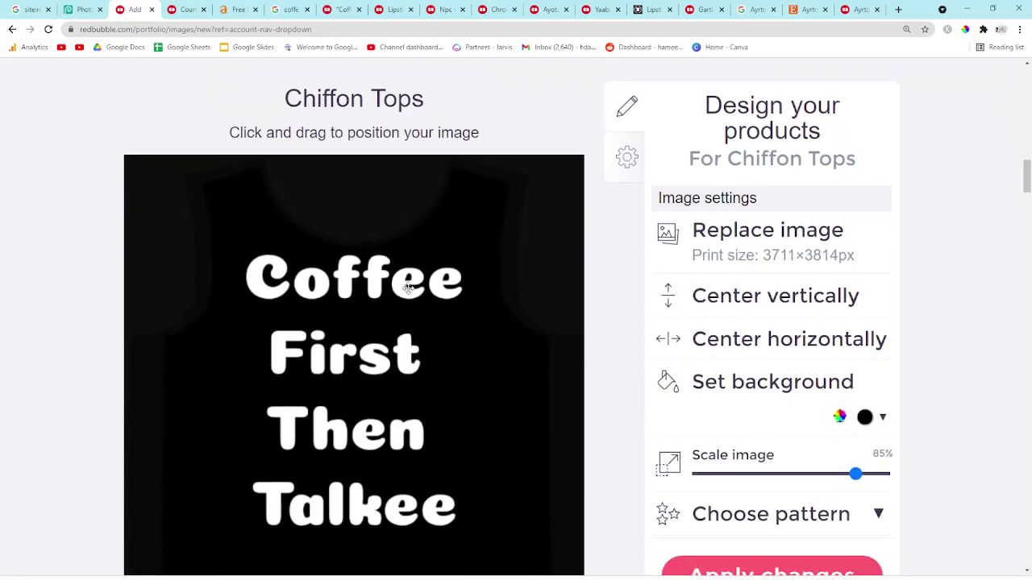
left_click_drag(415, 314, 405, 315)
scroll(698, 330, "down", 2)
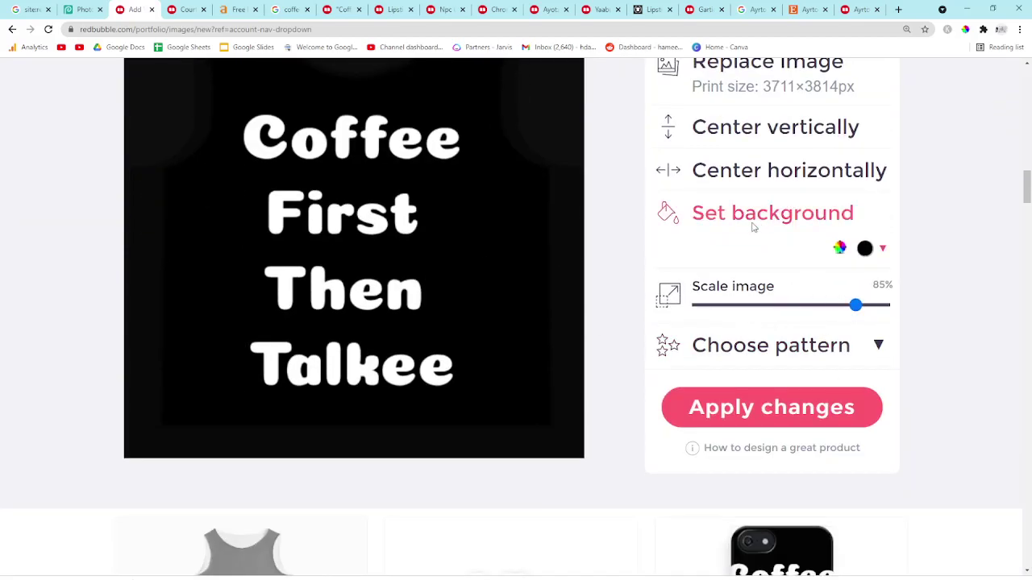
left_click(758, 172)
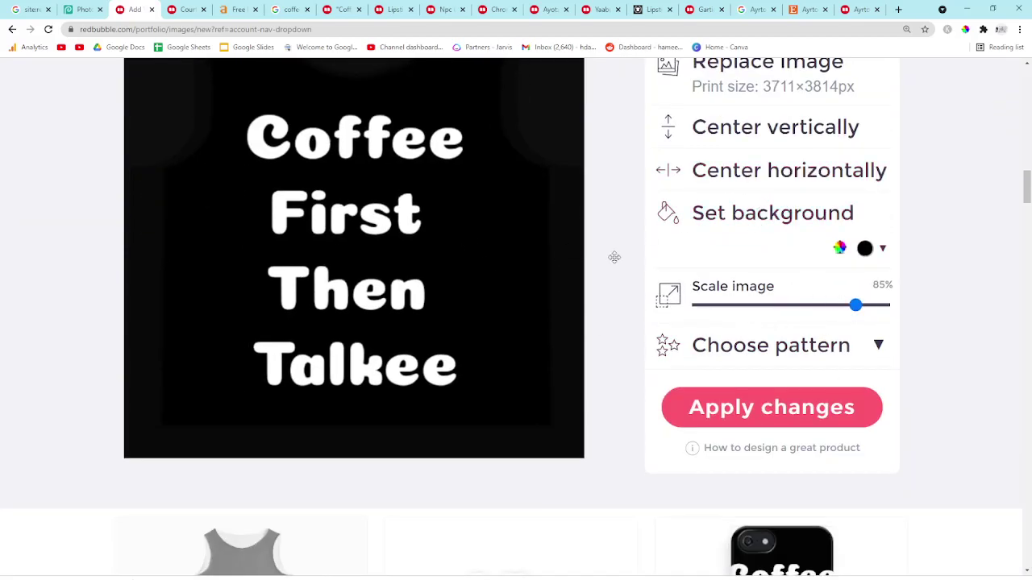
left_click(756, 417)
Step: Enable Graphic T-Shirt Dresses, Graphic T-Shirts and A-Line Dresses
scroll(551, 408, "up", 3)
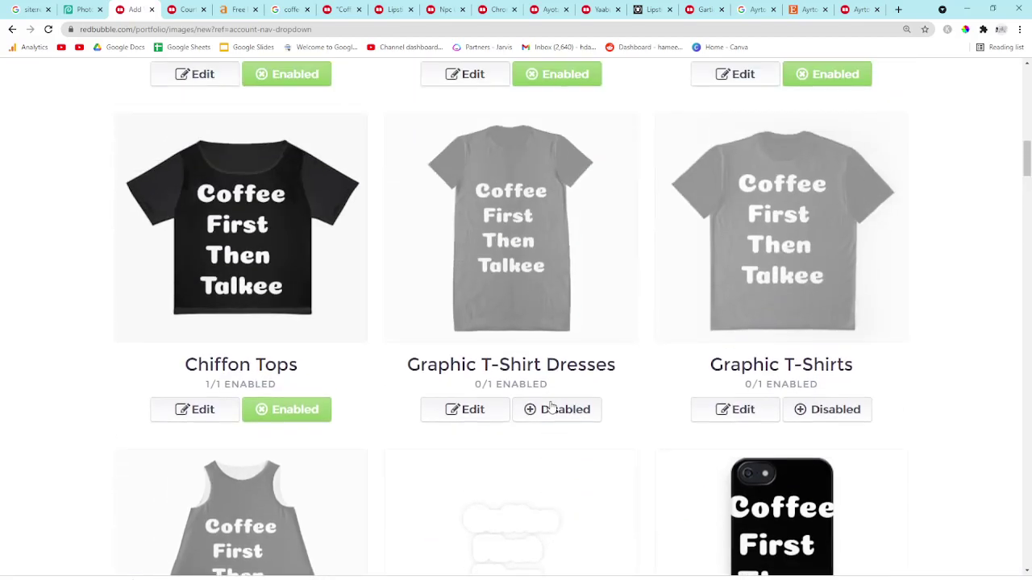
left_click(562, 410)
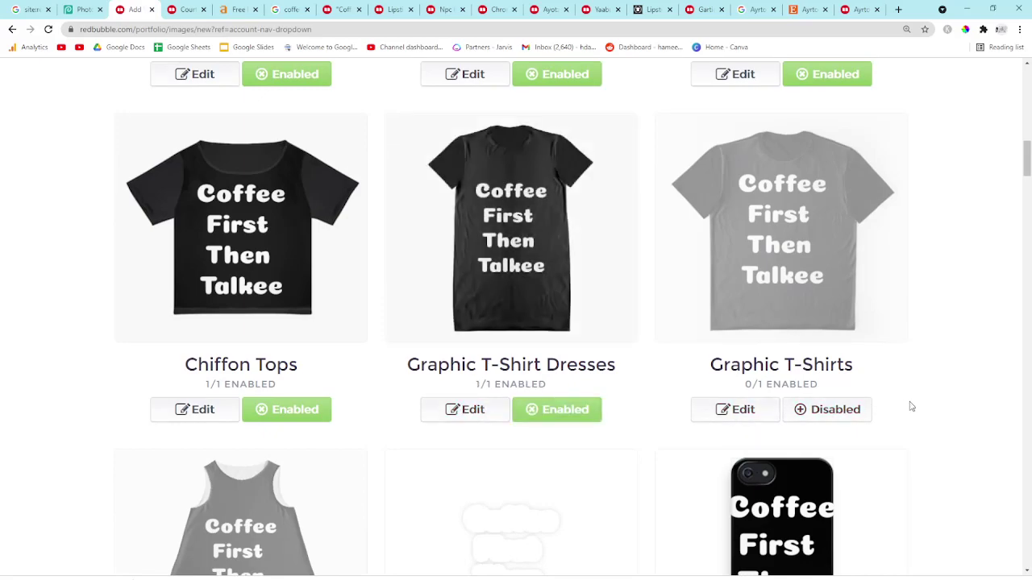
left_click(863, 415)
scroll(233, 417, "down", 4)
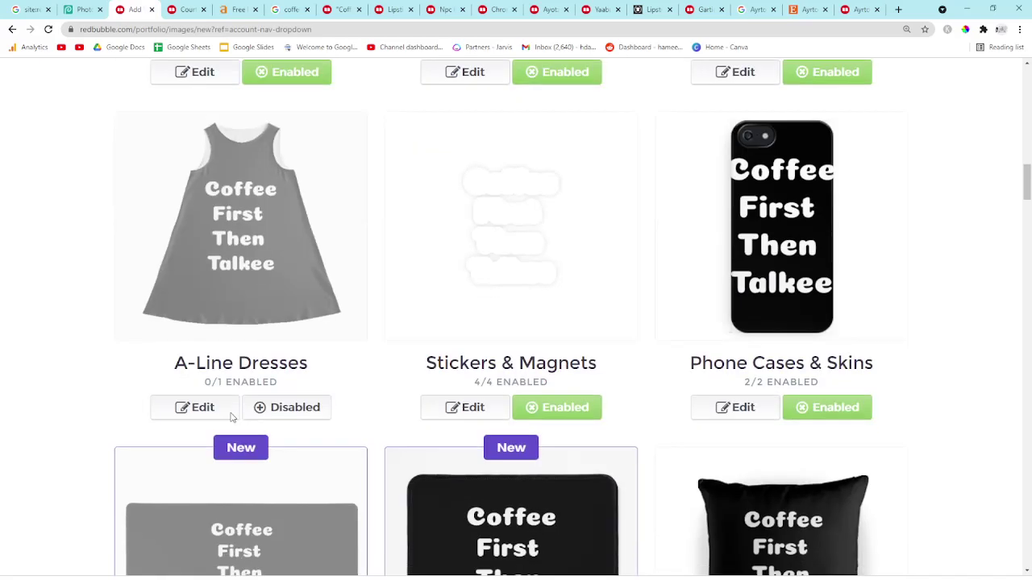
left_click(328, 410)
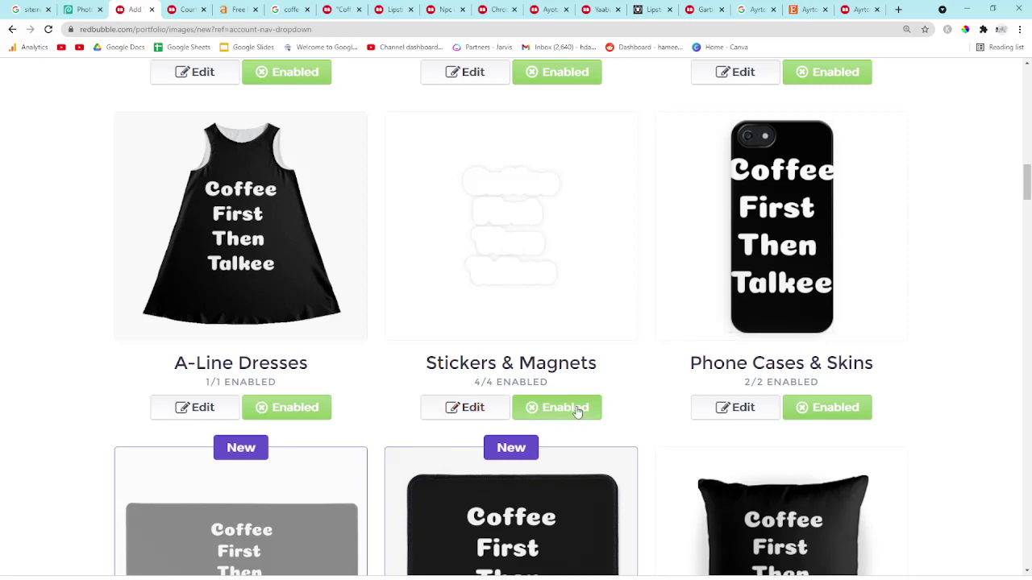
scroll(774, 407, "down", 1)
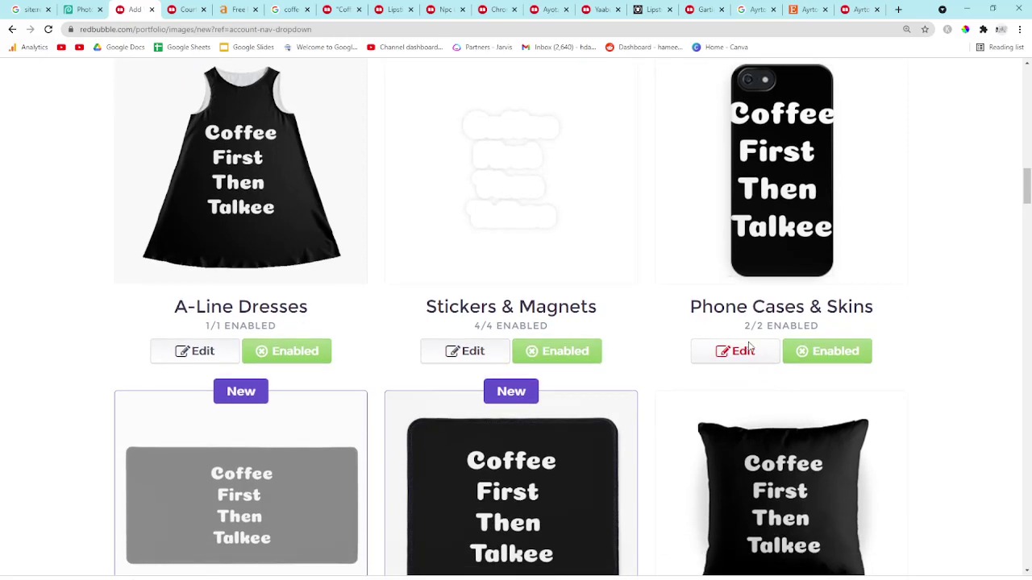
Step: Shrink the Phone Cases & Skins design to 36% and apply
left_click(734, 351)
scroll(773, 463, "down", 2)
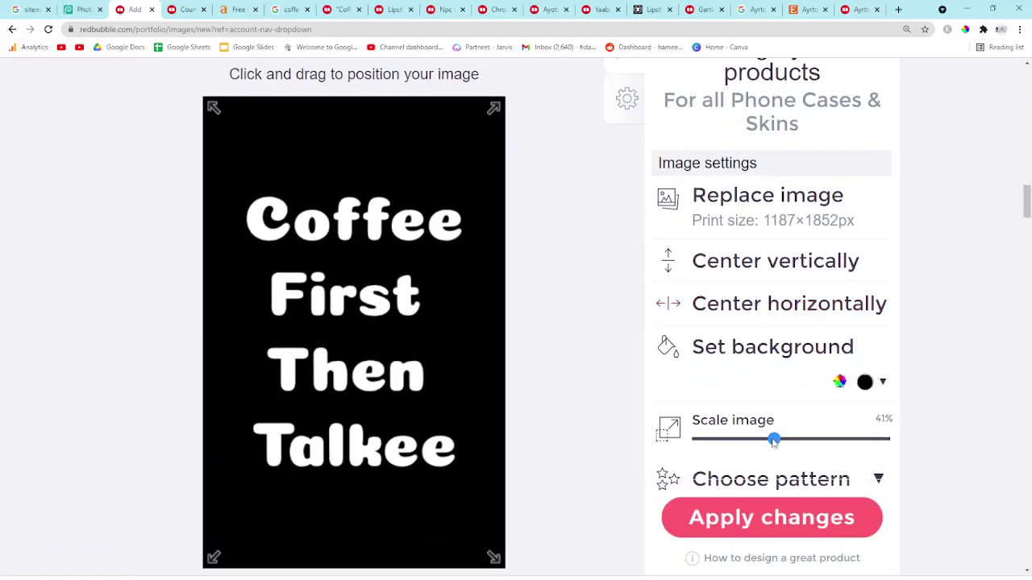
left_click_drag(775, 439, 764, 439)
left_click(756, 518)
Step: Enable Desk Mats for the design
scroll(553, 500, "down", 2)
scroll(329, 408, "down", 1)
left_click(290, 406)
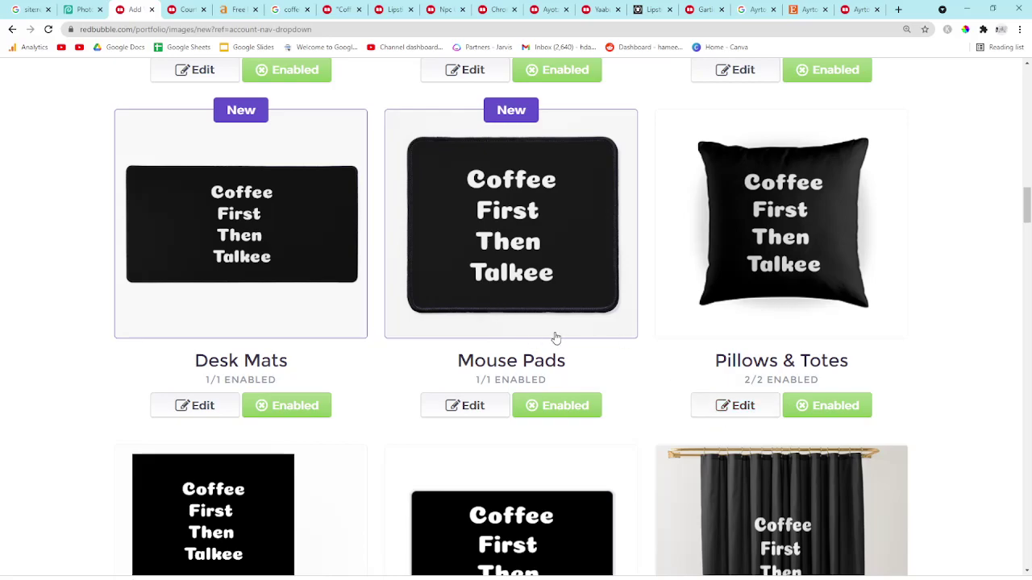
scroll(663, 418, "down", 2)
scroll(737, 363, "down", 1)
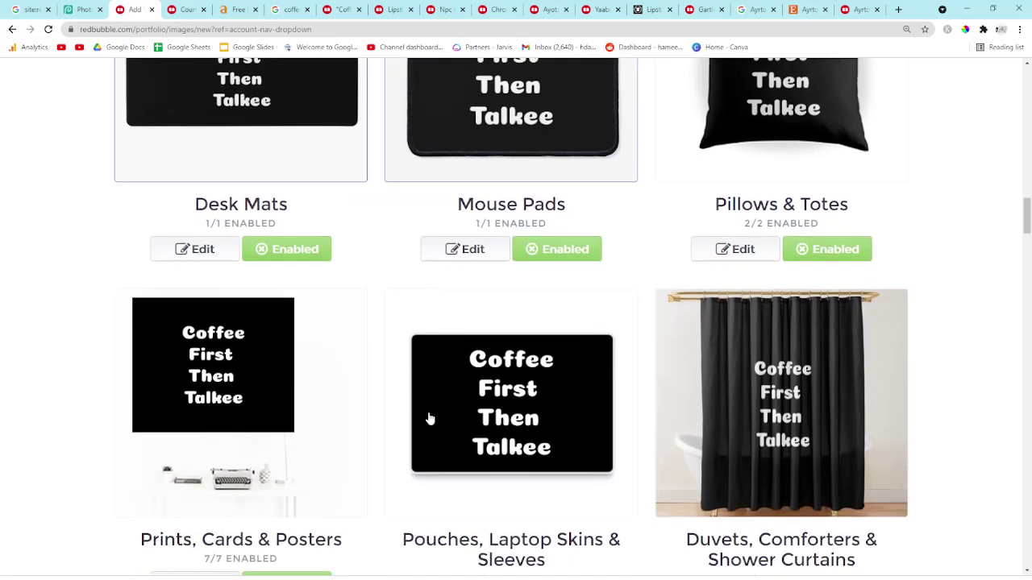
scroll(254, 453, "down", 1)
scroll(258, 448, "down", 4)
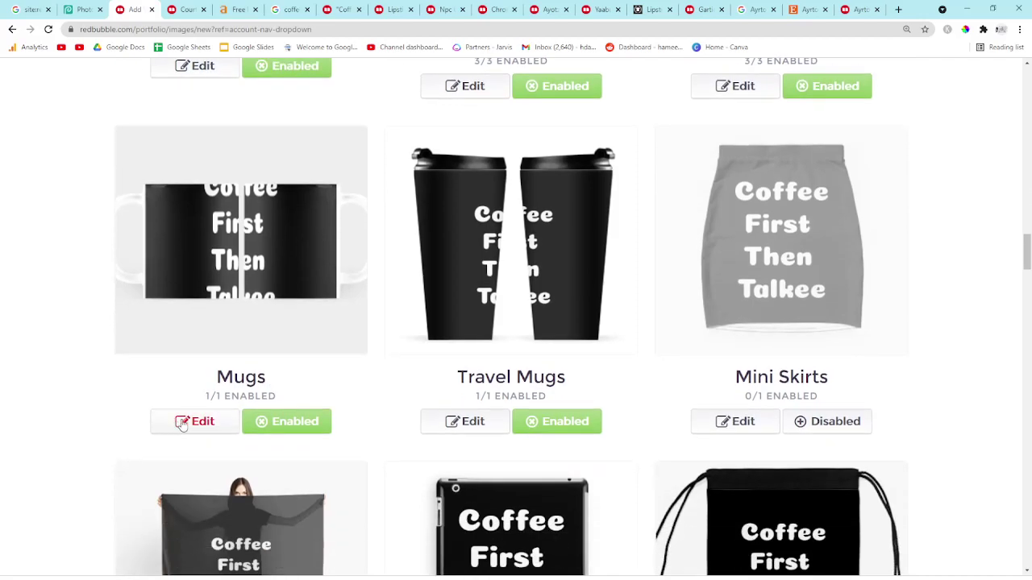
Step: Shrink the Mugs design to 39% and apply
left_click(193, 419)
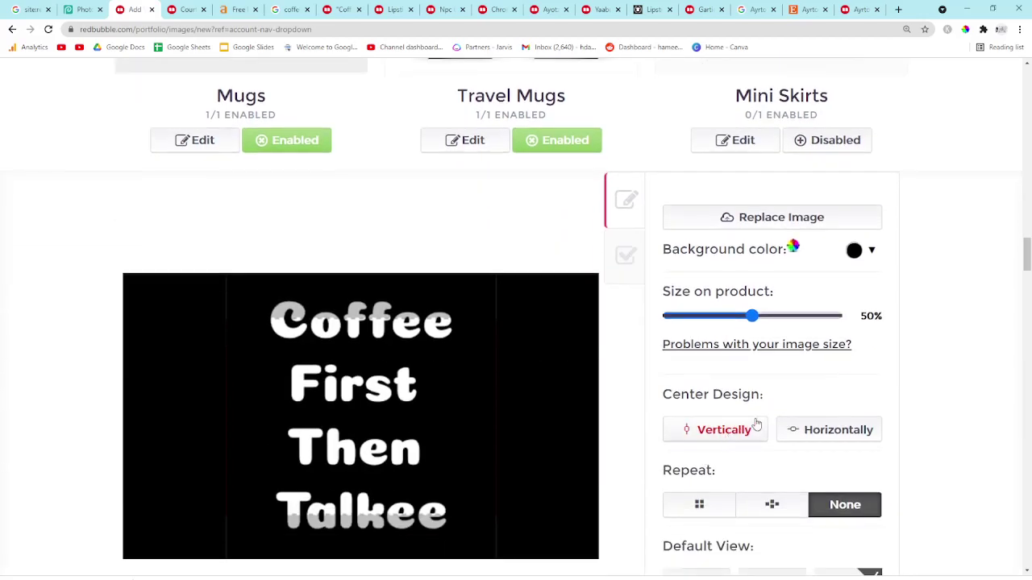
left_click_drag(742, 320, 733, 318)
scroll(739, 444, "down", 4)
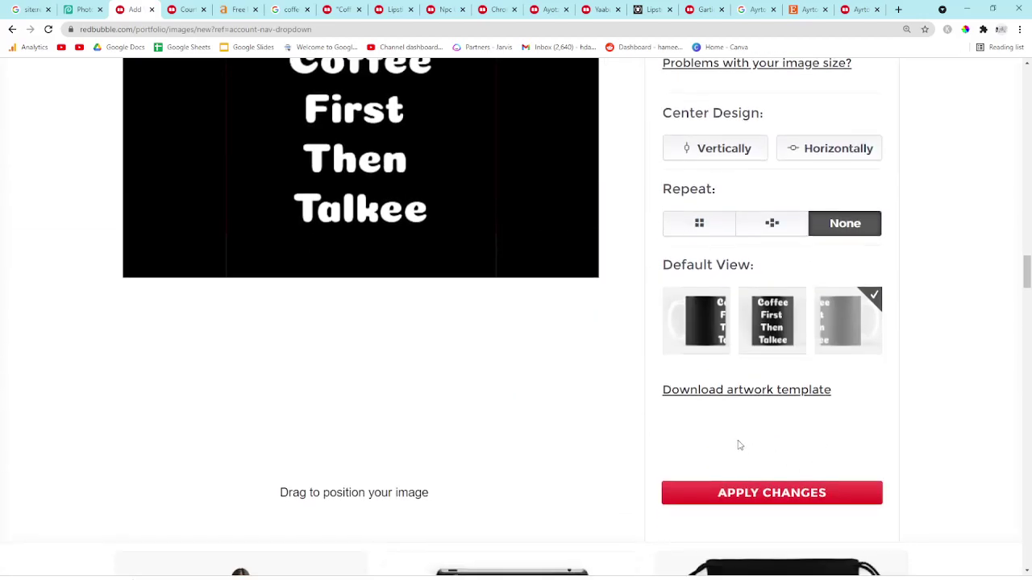
left_click(749, 493)
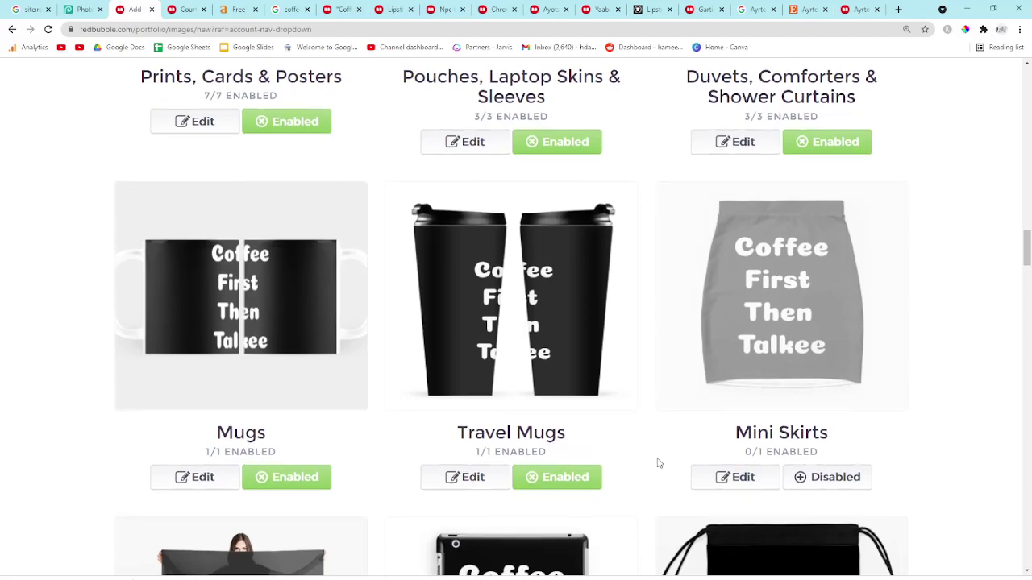
Step: Enable Throw Blankets & Tapestries, Bath Mats and Wood & Canvas Mounted Prints; disable Water Bottles
scroll(658, 462, "down", 4)
scroll(339, 306, "down", 2)
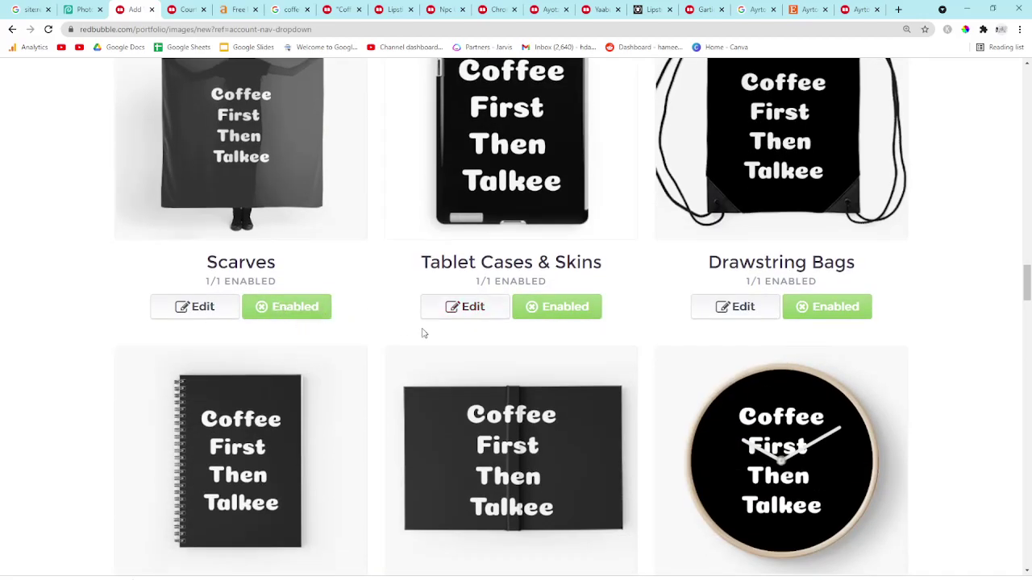
scroll(418, 332, "down", 3)
scroll(463, 423, "down", 2)
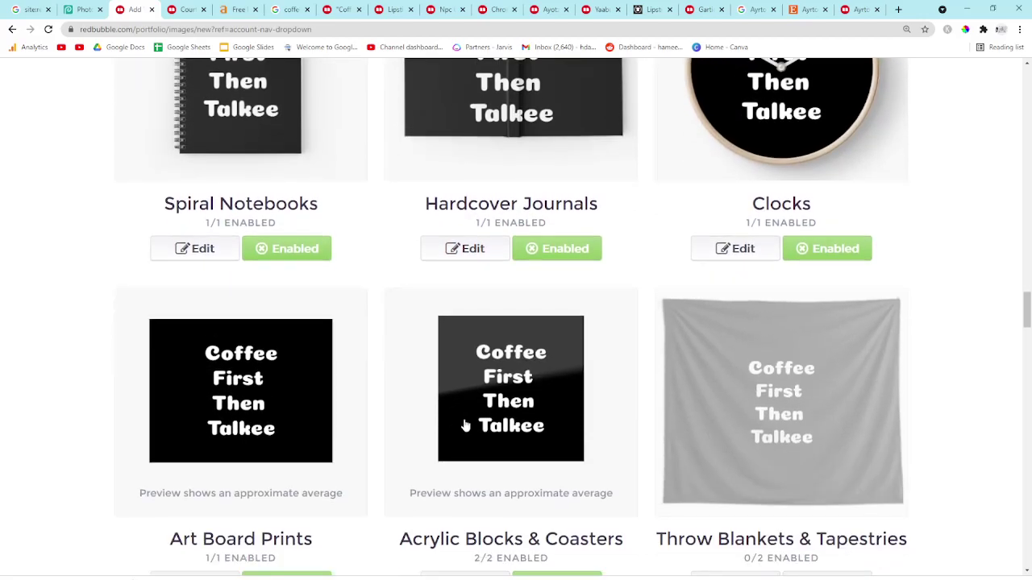
scroll(622, 372, "up", 2)
scroll(544, 320, "down", 1)
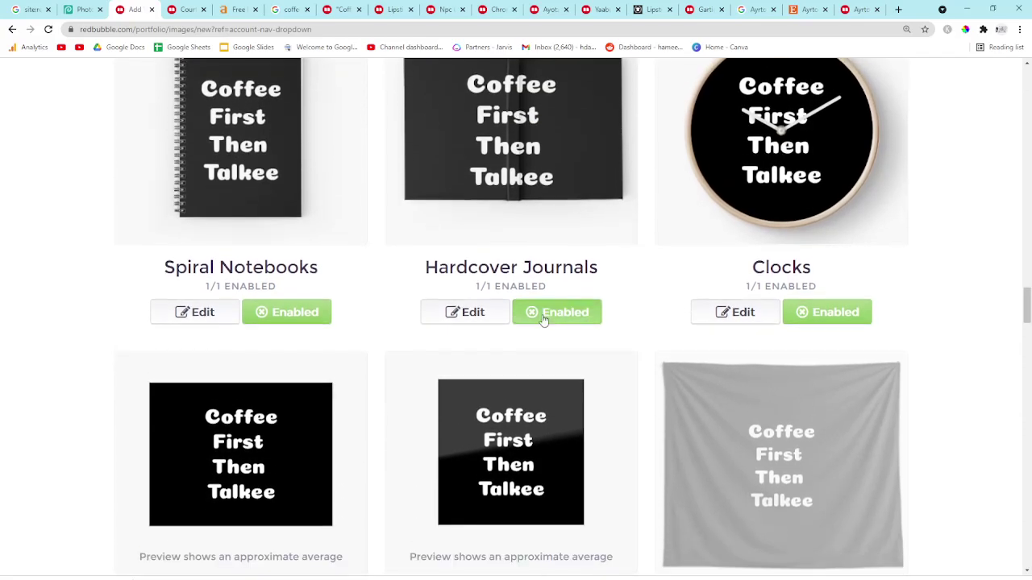
scroll(471, 320, "down", 3)
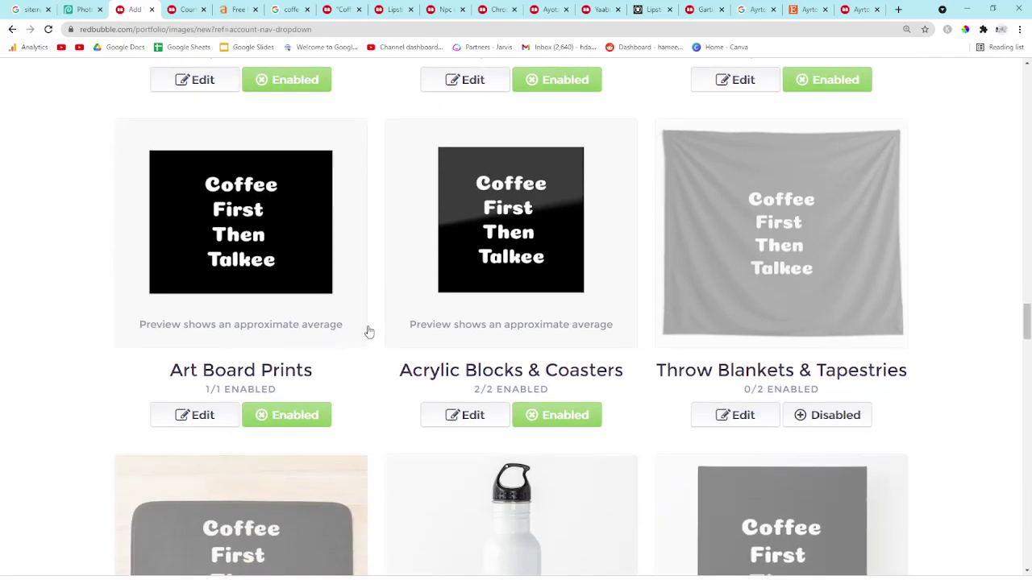
left_click(833, 416)
scroll(441, 435, "down", 3)
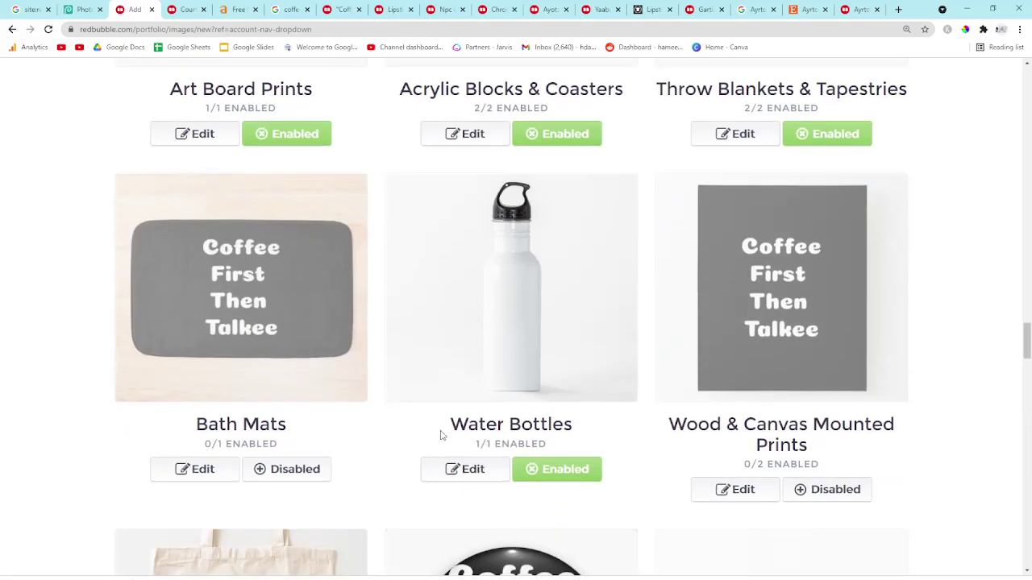
left_click(311, 479)
left_click(534, 469)
scroll(573, 272, "down", 3)
scroll(637, 284, "up", 1)
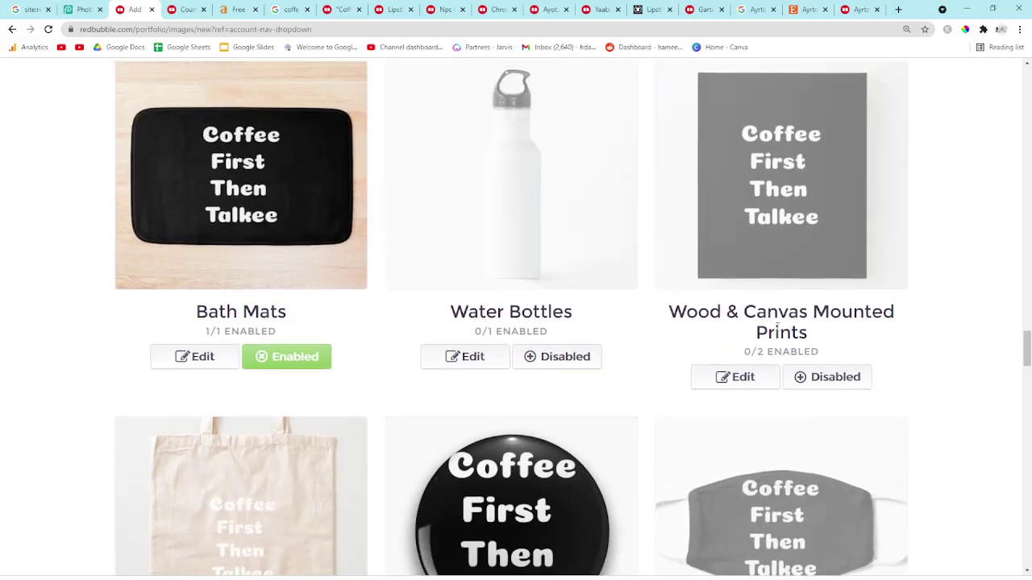
left_click(838, 379)
scroll(405, 440, "down", 3)
Step: Shrink the Pin Buttons design to 19% and apply
left_click(460, 488)
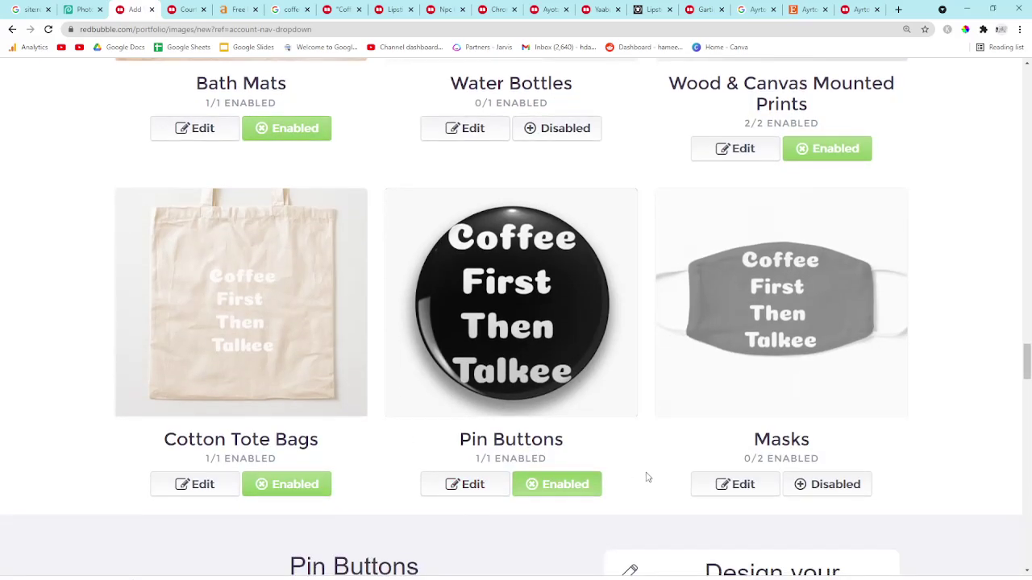
scroll(644, 476, "down", 6)
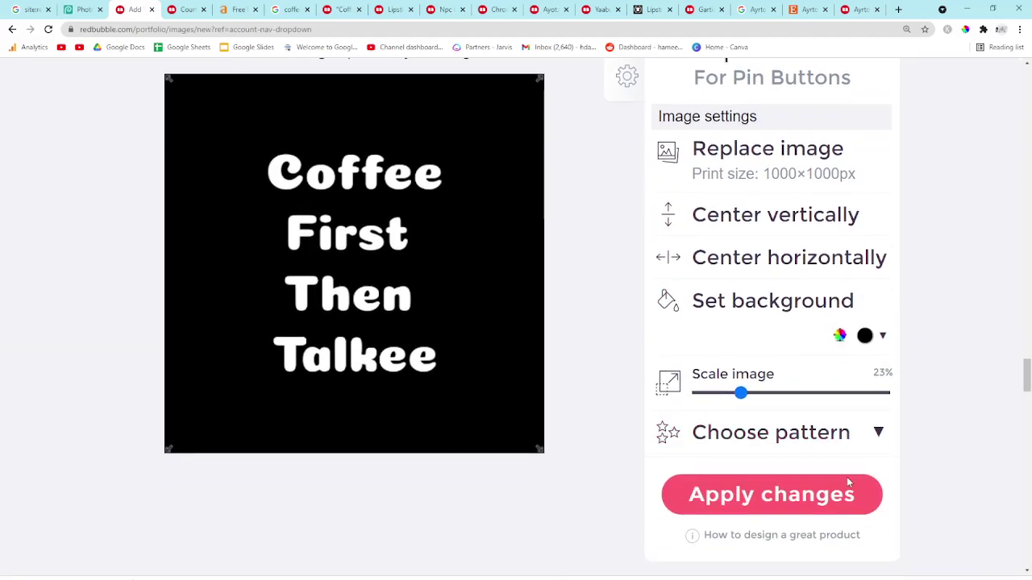
left_click_drag(740, 383, 733, 385)
left_click(749, 487)
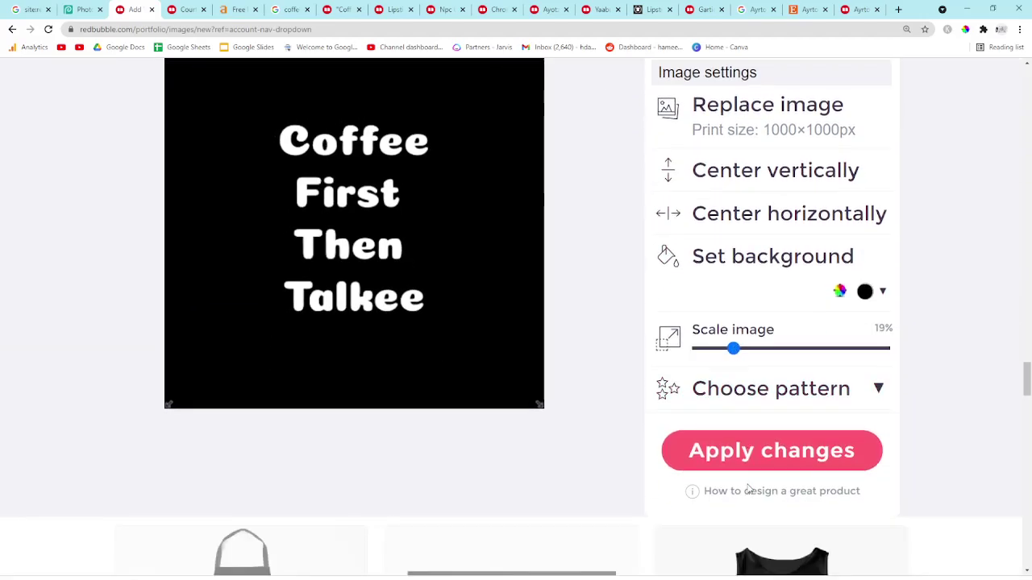
scroll(322, 472, "up", 2)
scroll(299, 414, "down", 3)
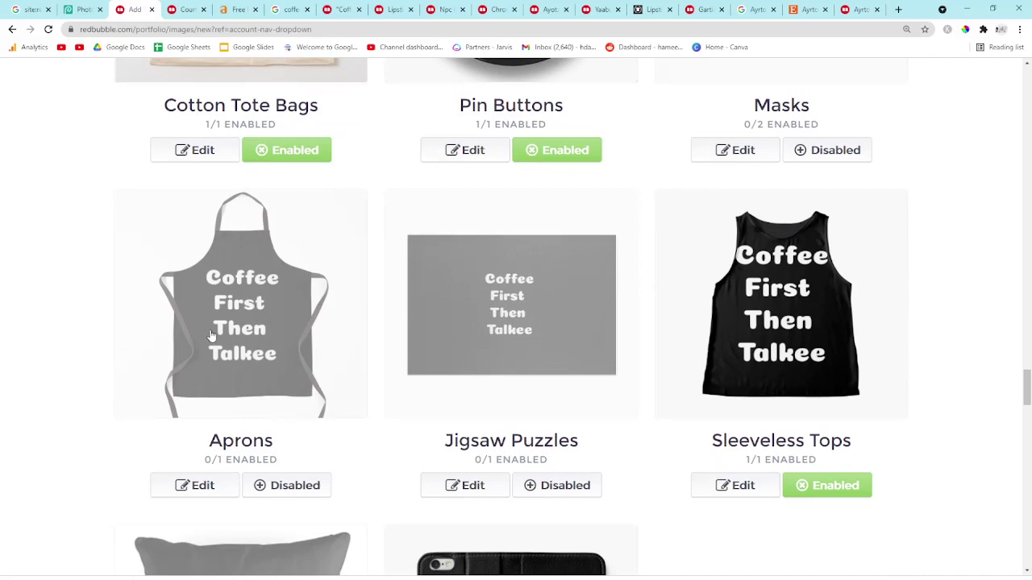
Step: Enable Aprons, Jigsaw Puzzles and Floor Pillows
left_click(283, 489)
scroll(564, 387, "down", 2)
left_click(561, 319)
scroll(449, 438, "down", 4)
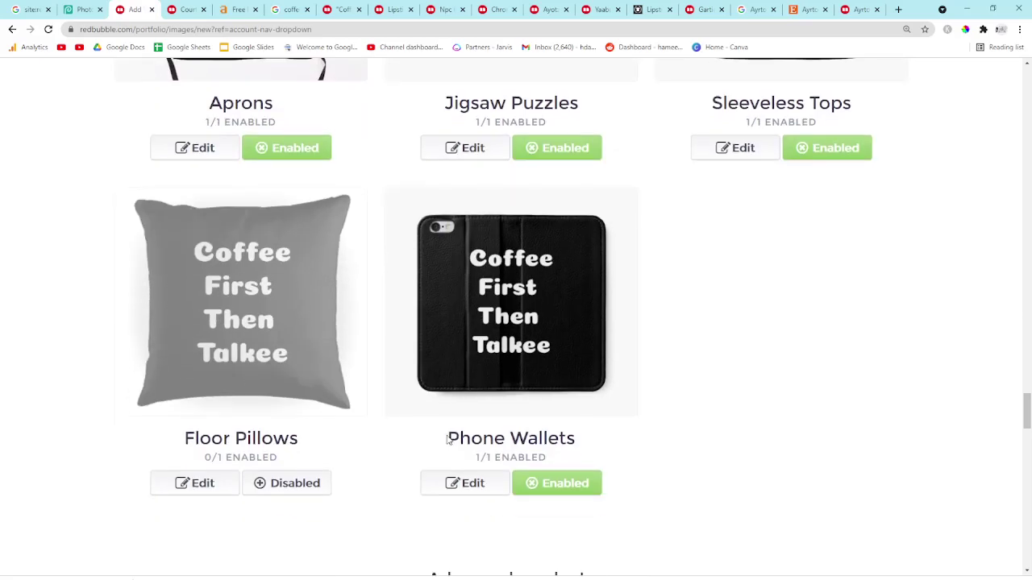
left_click(288, 323)
scroll(323, 354, "down", 1)
Step: Scale the Leggings design to 17%, tile it as a Regular grid, reposition it, and apply
scroll(368, 381, "down", 3)
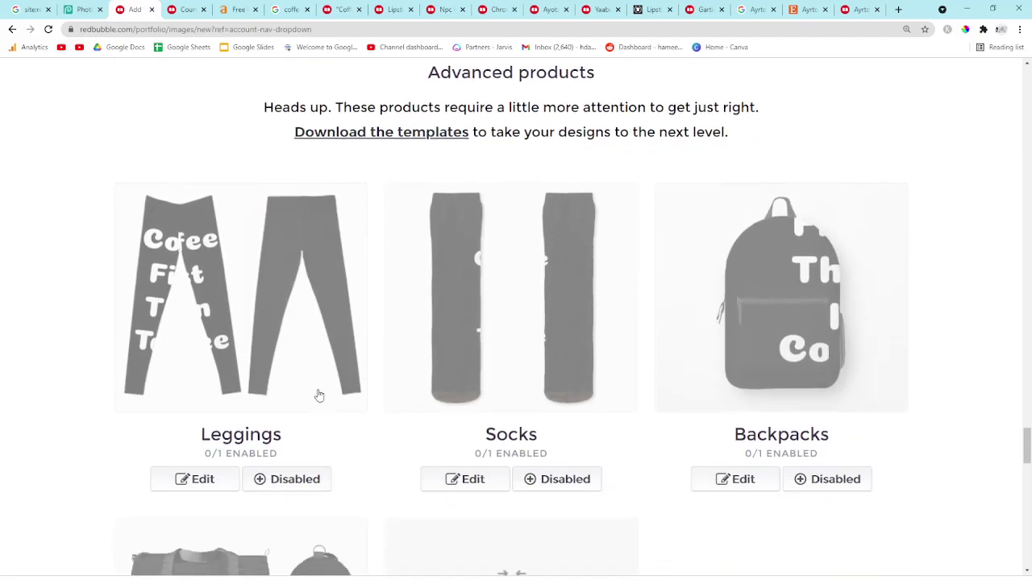
left_click(193, 478)
scroll(456, 468, "down", 8)
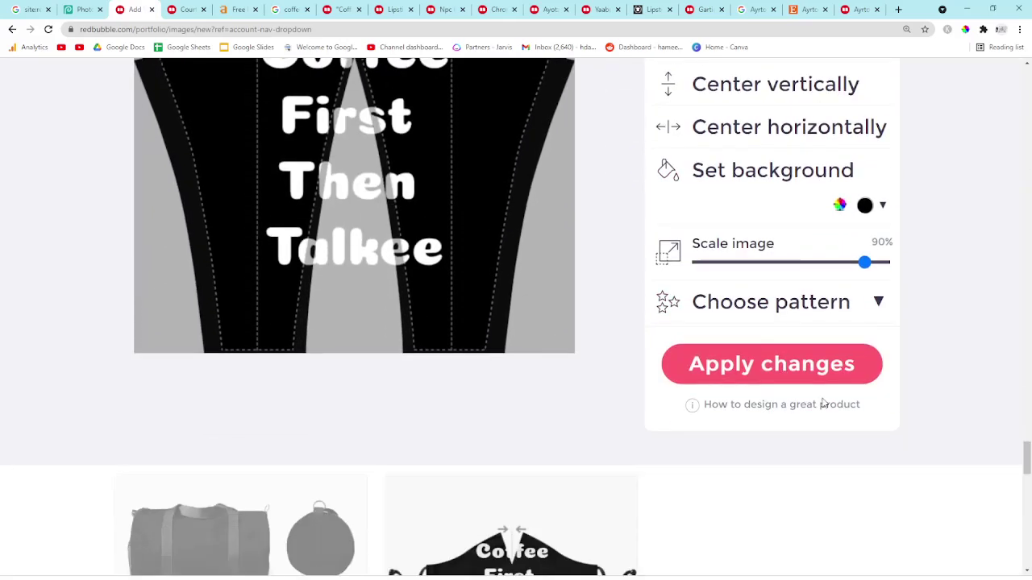
left_click(842, 303)
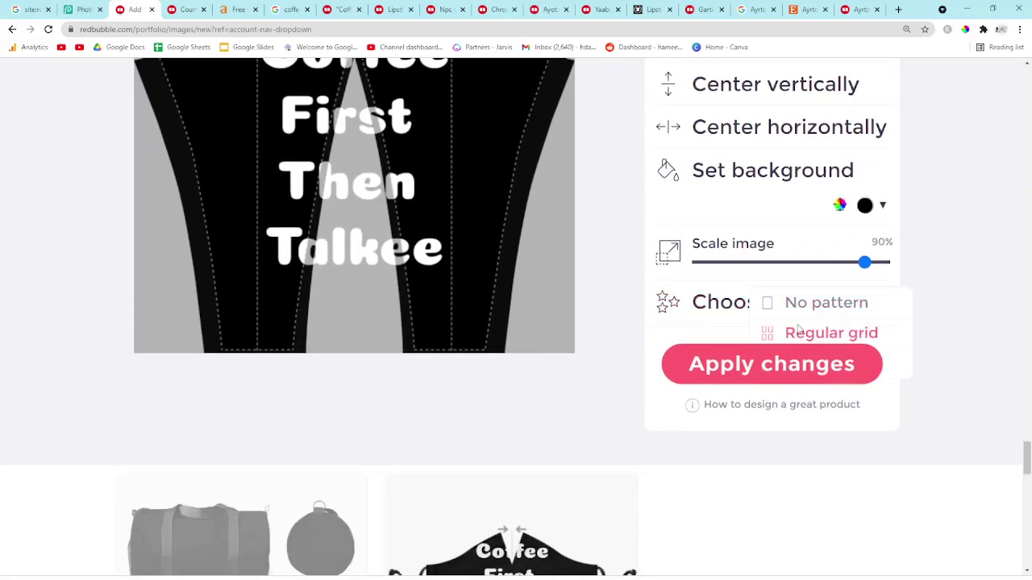
left_click_drag(864, 263, 731, 266)
left_click(750, 311)
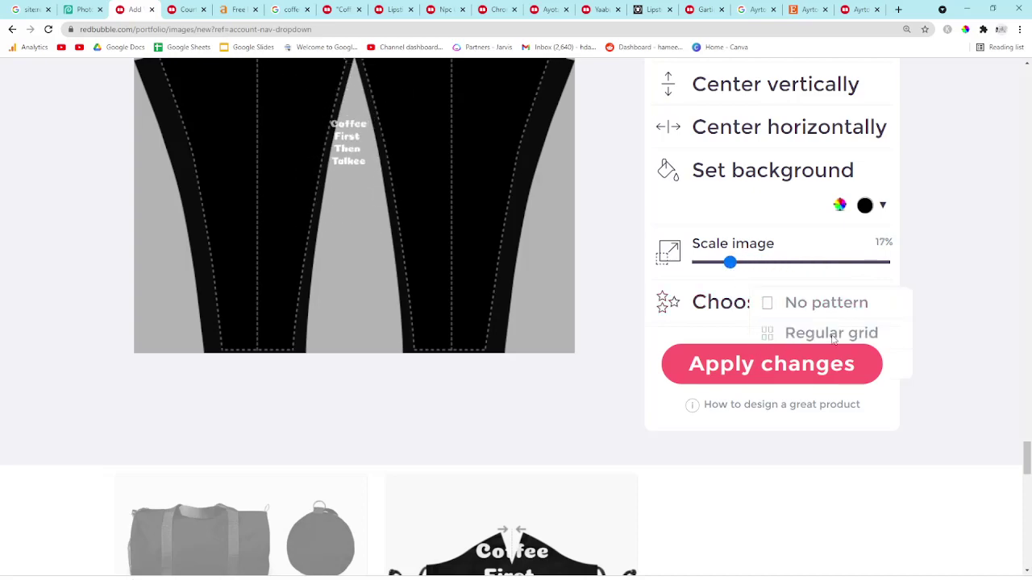
left_click(768, 331)
scroll(657, 328, "up", 3)
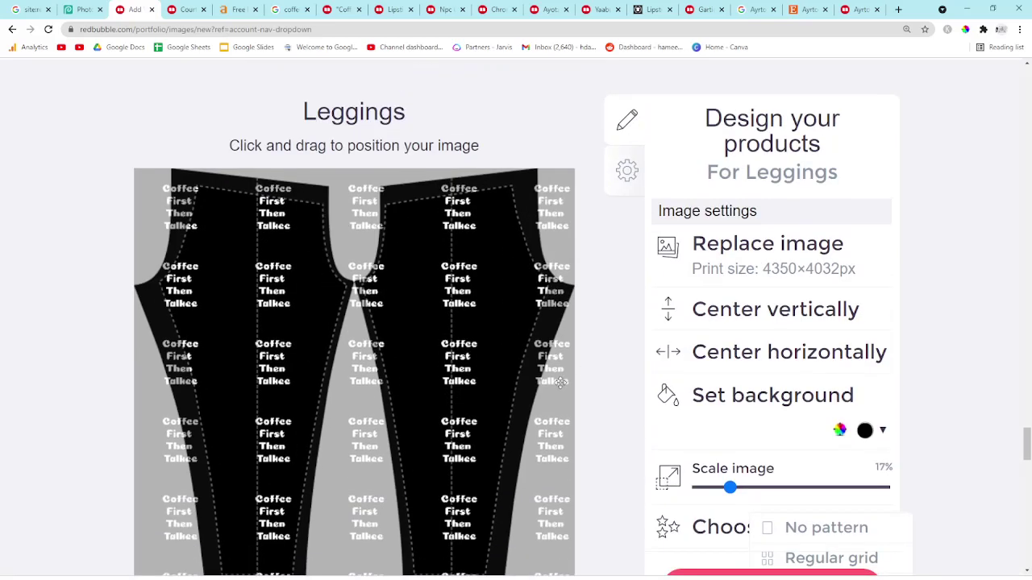
left_click_drag(459, 339, 424, 275)
scroll(436, 351, "down", 2)
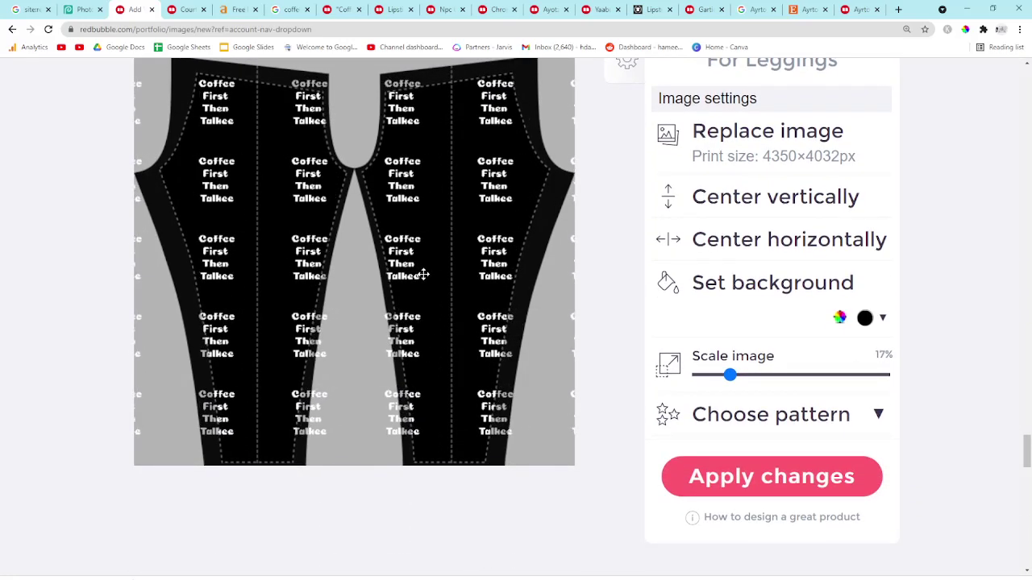
left_click(727, 466)
Step: Enable Leggings for the design
scroll(567, 408, "up", 4)
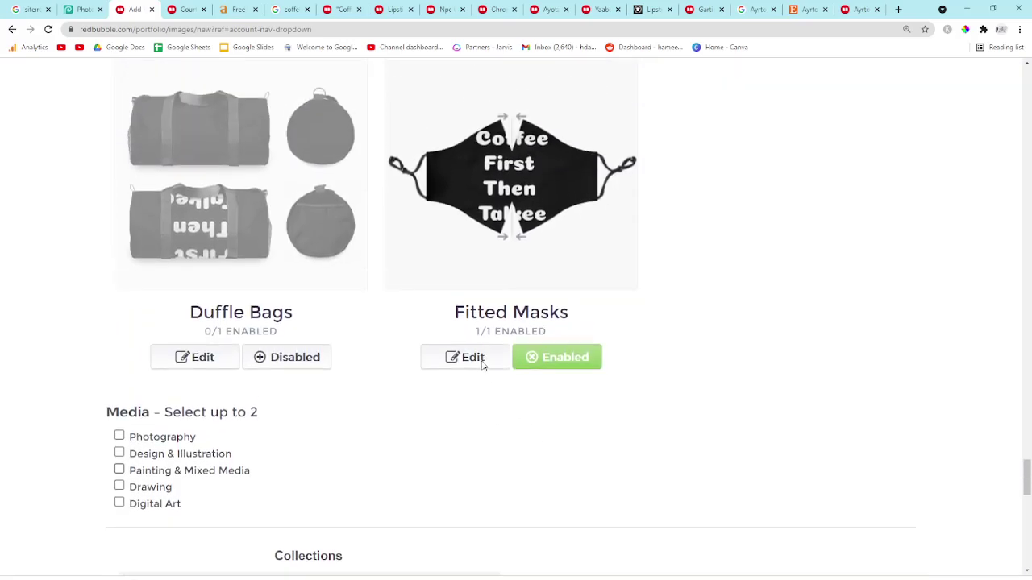
scroll(397, 397, "up", 3)
left_click(276, 480)
Step: Tile the Socks design as a regular grid and shrink its scale
scroll(371, 435, "down", 2)
left_click(469, 368)
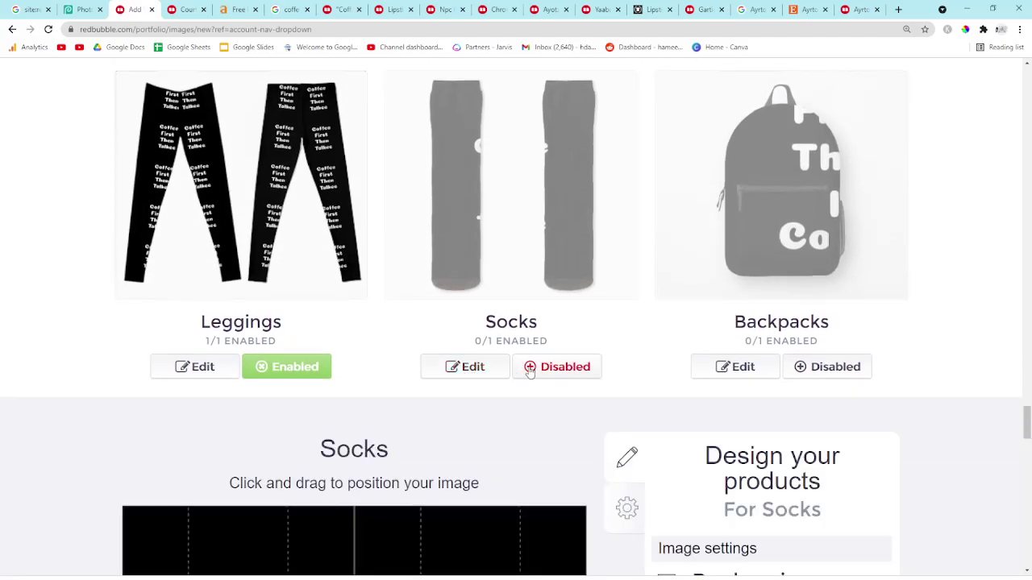
scroll(540, 346, "down", 5)
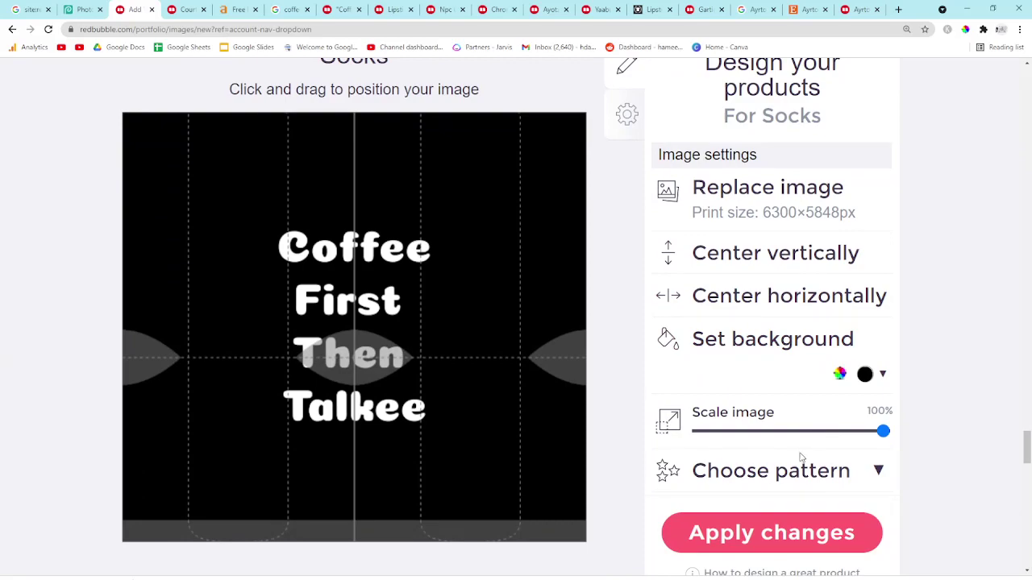
left_click(797, 470)
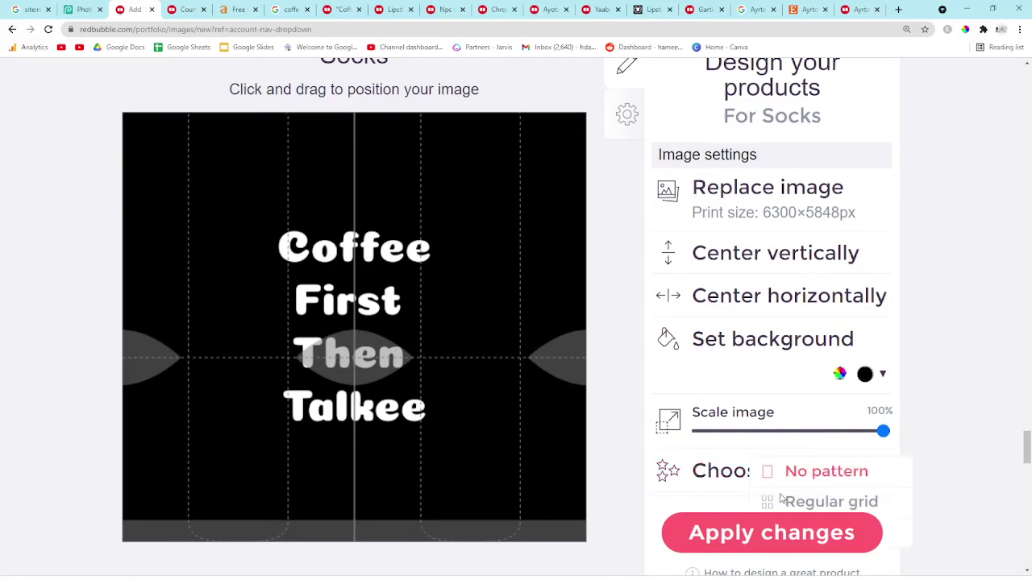
left_click(796, 498)
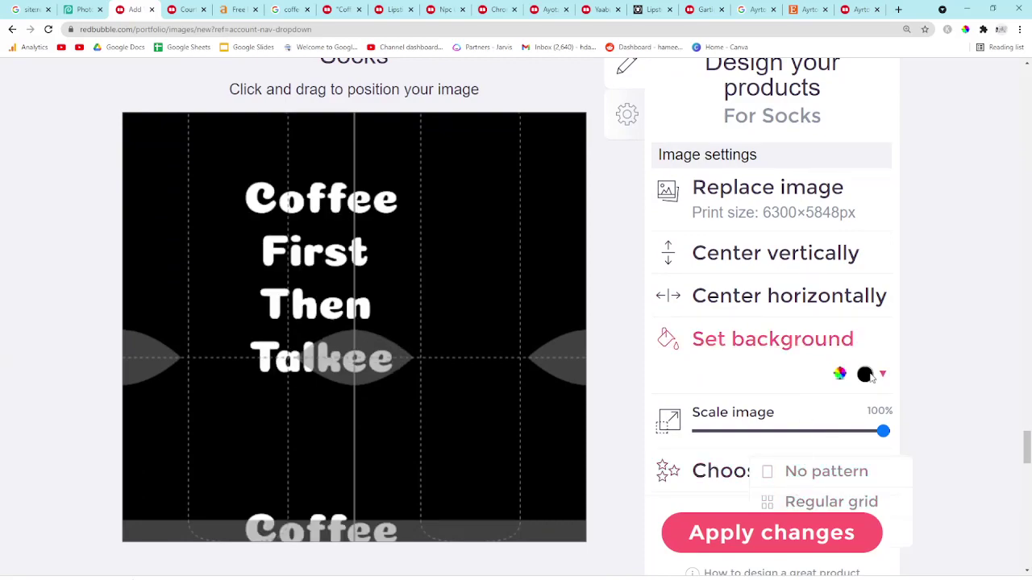
left_click_drag(814, 441, 739, 441)
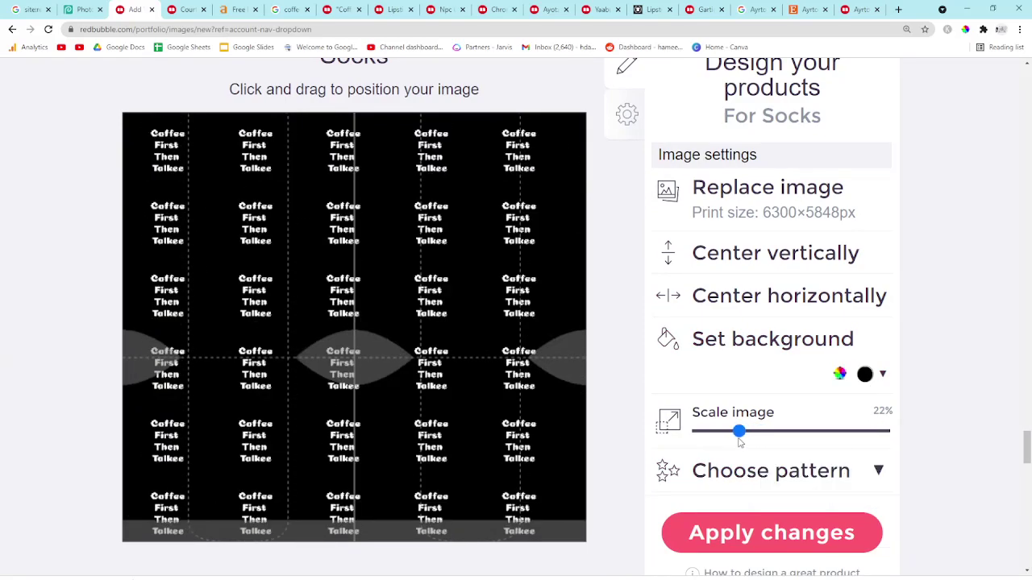
Step: Reapply the Socks regular grid, nudge the pattern, scale it to 11% and apply
key("ctrl+minus")
key("ctrl+minus")
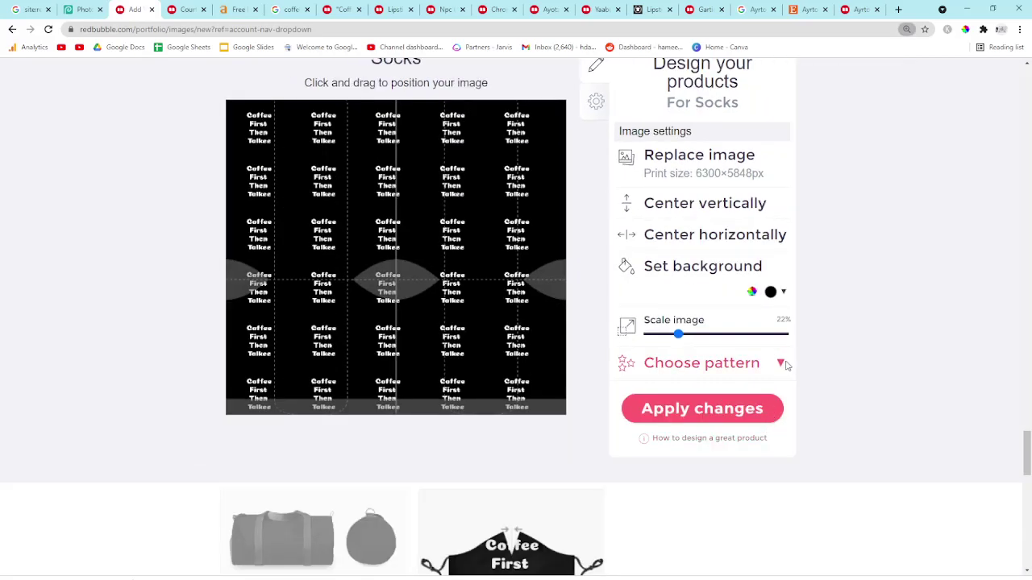
left_click(785, 364)
left_click(785, 365)
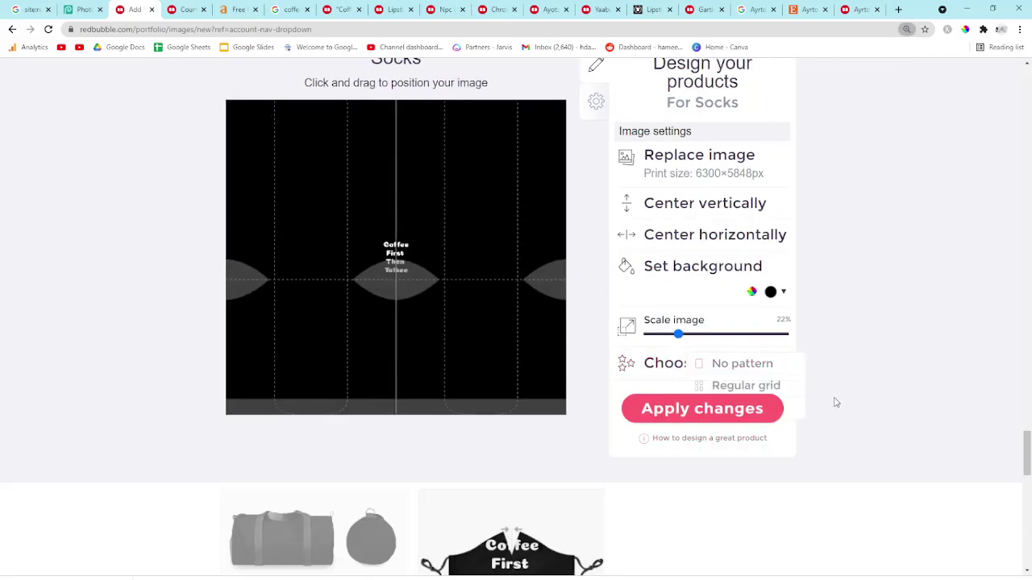
key("ctrl+plus")
key("ctrl+plus")
key("ctrl+plus")
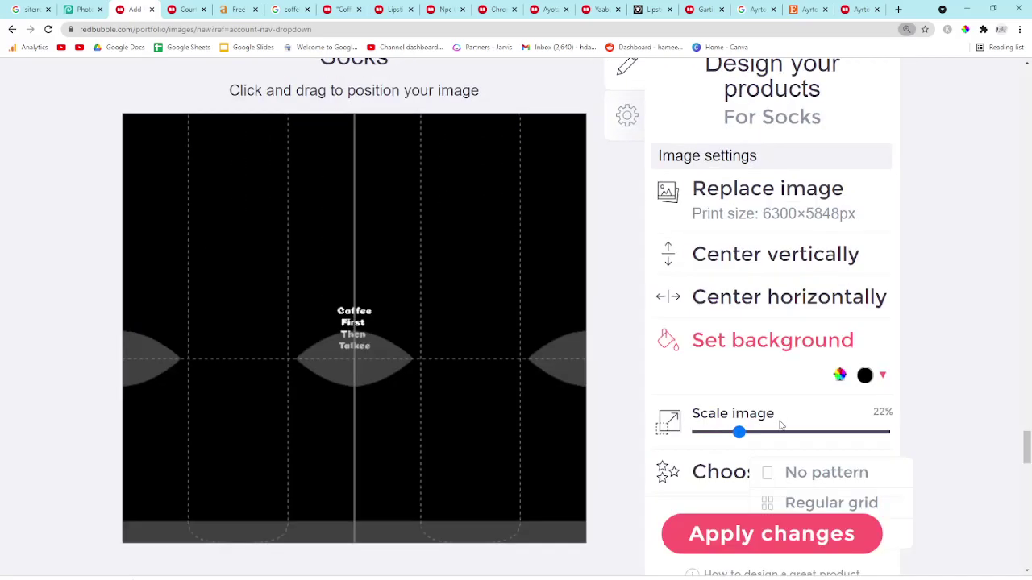
left_click(797, 500)
left_click_drag(480, 336, 513, 347)
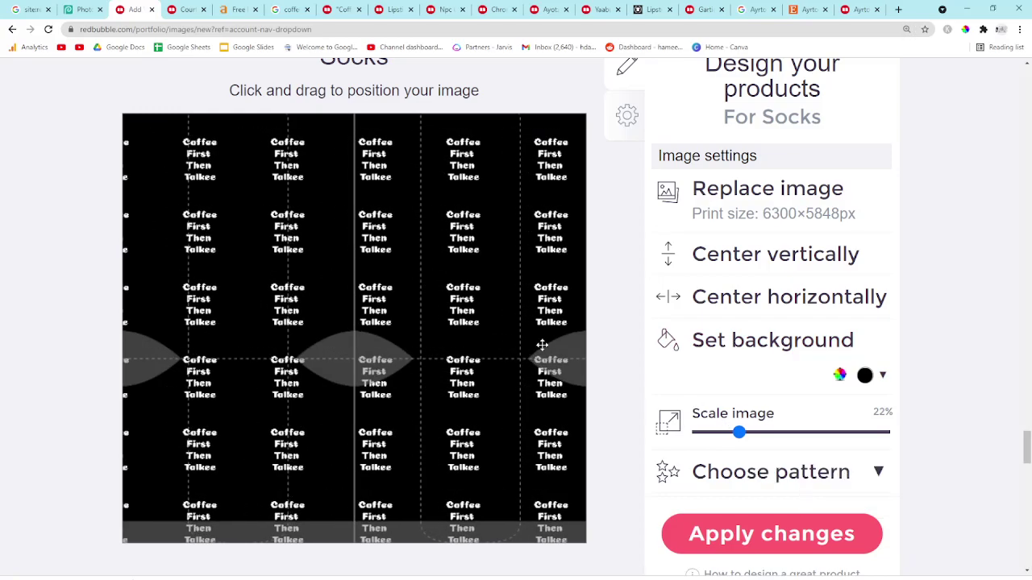
scroll(773, 403, "down", 1)
left_click_drag(739, 376, 719, 376)
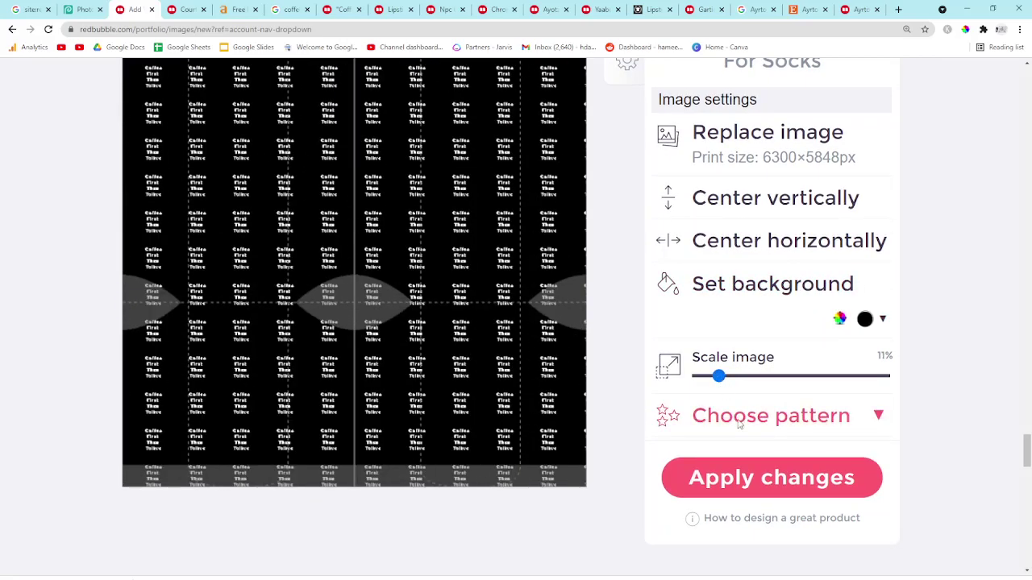
left_click(756, 476)
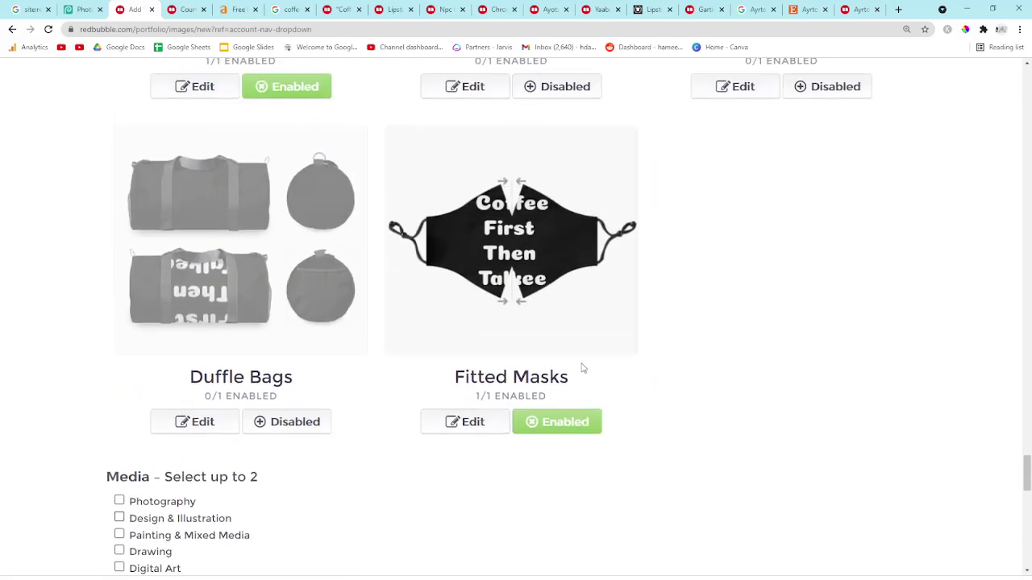
Step: Enable Socks for the design
scroll(790, 443, "up", 4)
left_click(597, 376)
scroll(806, 369, "down", 4)
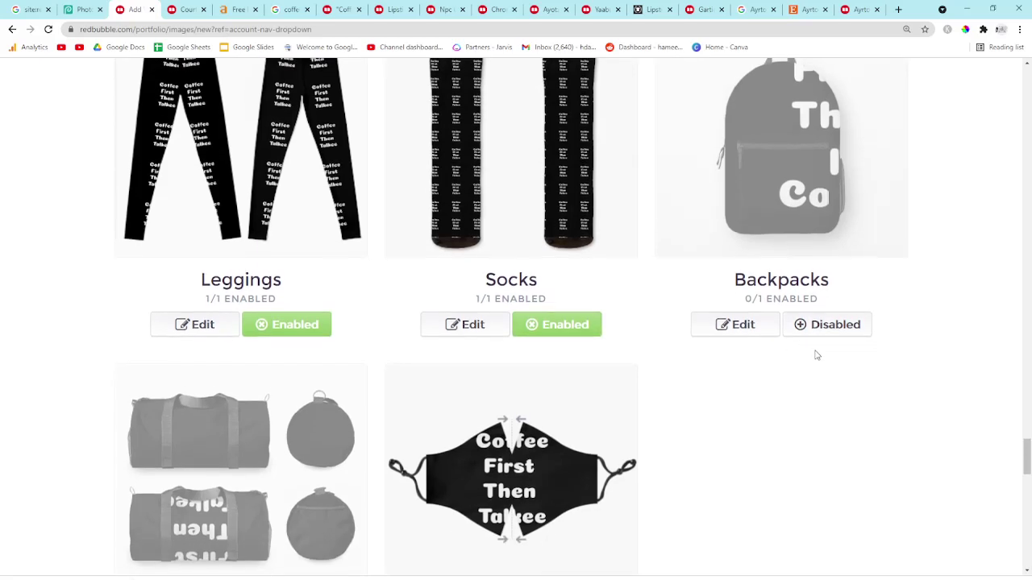
scroll(266, 366, "down", 3)
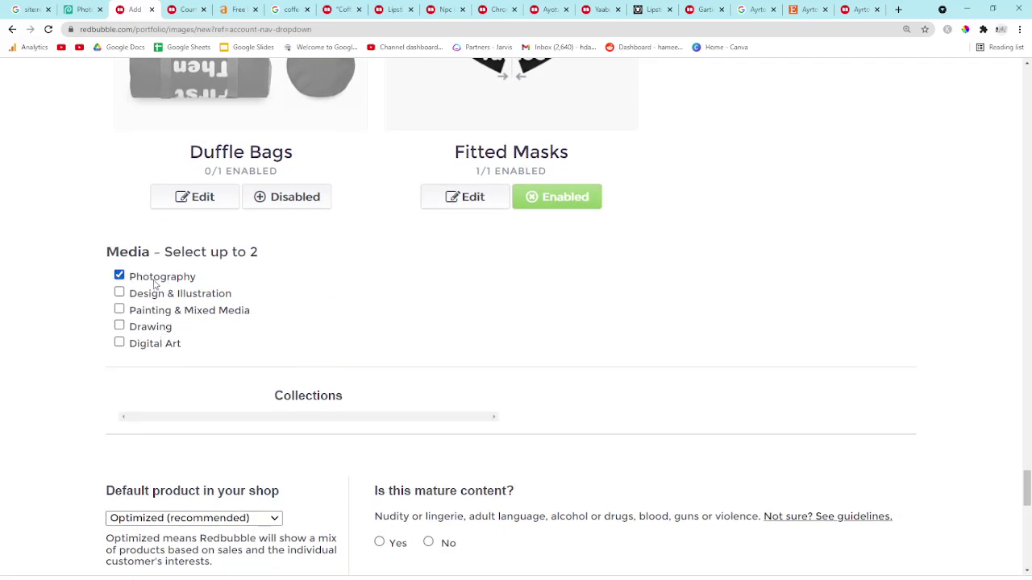
Step: Add Digital Art as a media category and confirm the right to sell the artwork
left_click(147, 353)
scroll(260, 398, "down", 4)
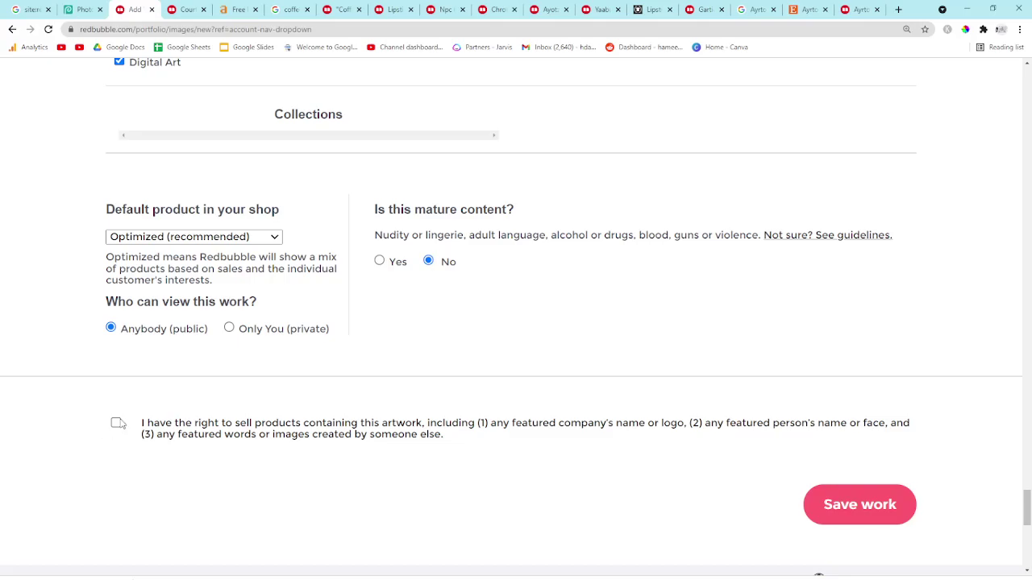
left_click(846, 504)
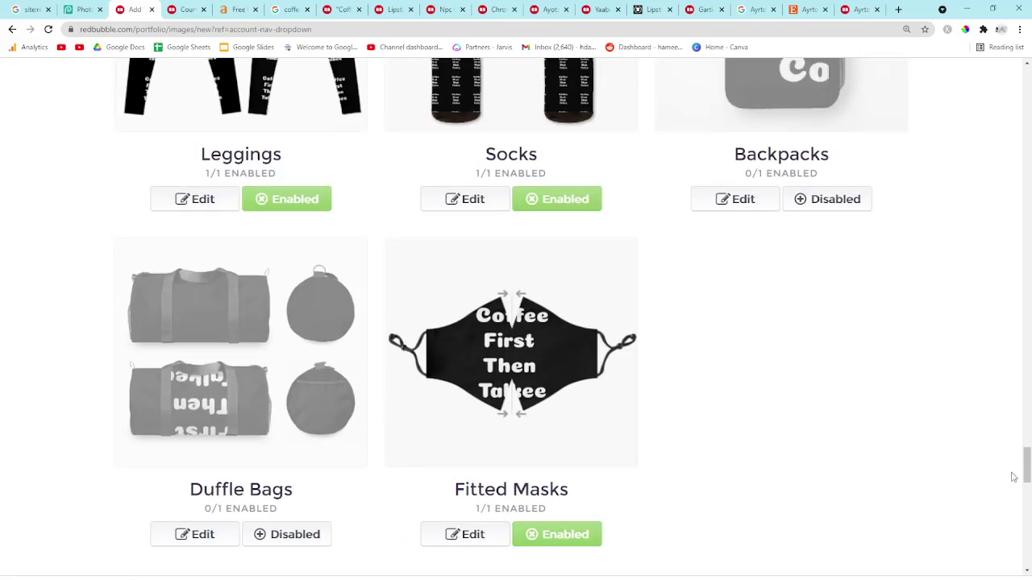
left_click_drag(1028, 473, 1028, 68)
scroll(658, 291, "down", 2)
scroll(747, 306, "down", 5)
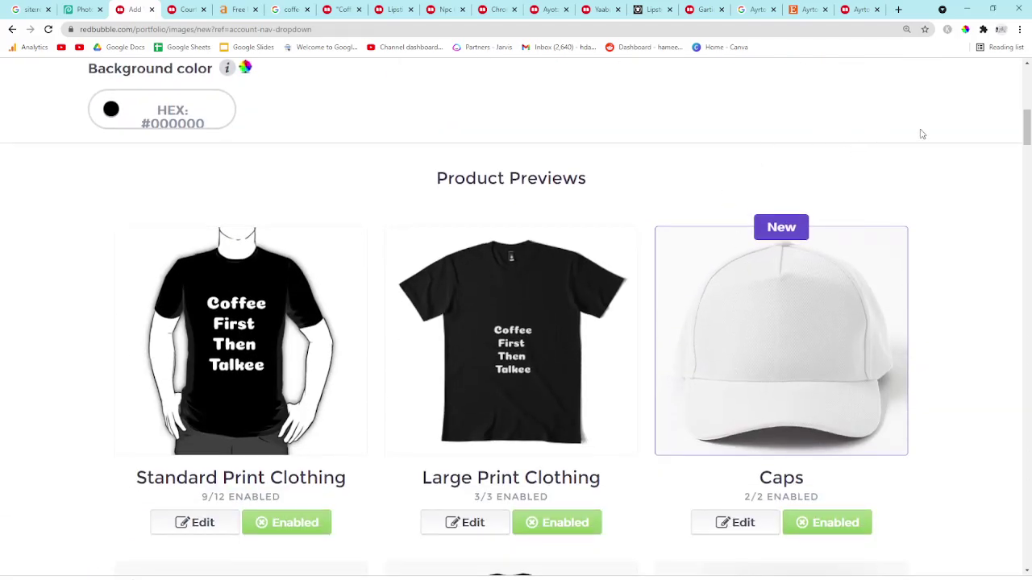
scroll(914, 483, "down", 3)
key("End")
scroll(756, 482, "up", 6)
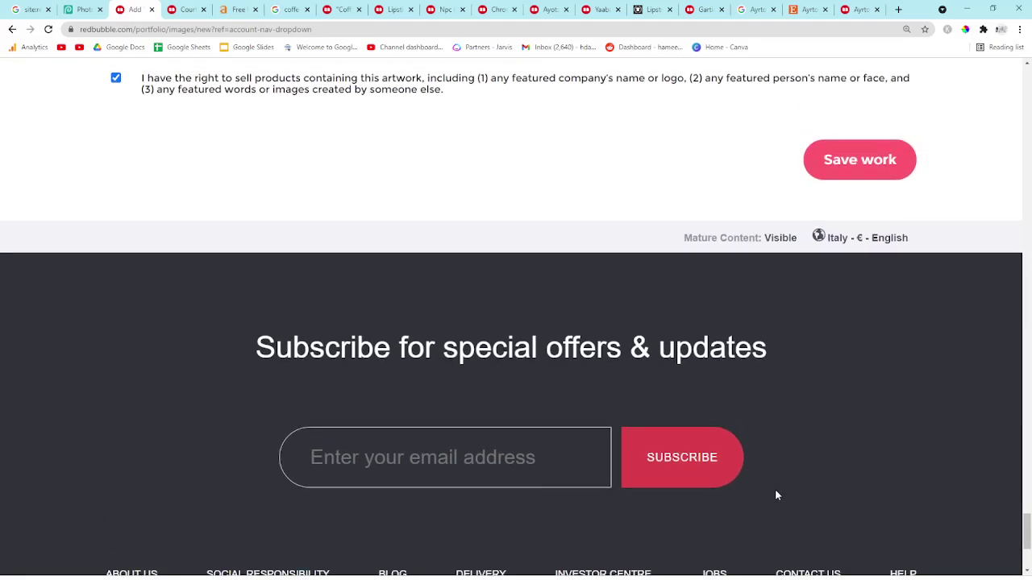